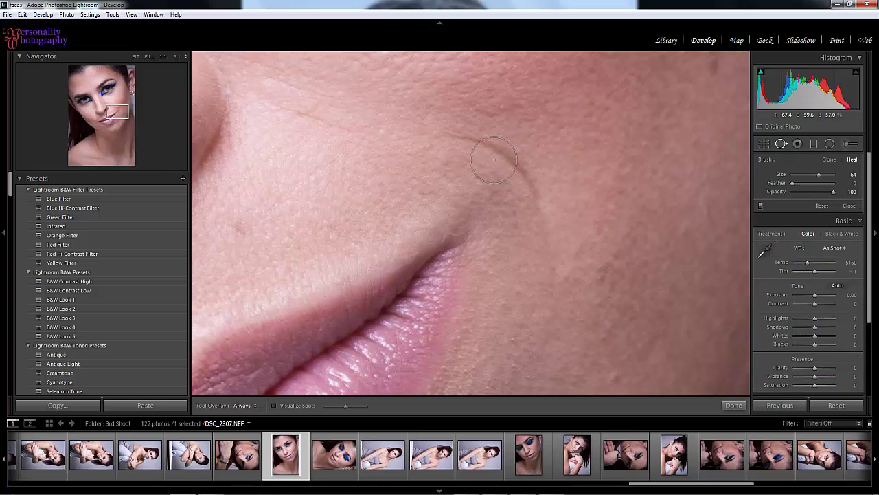
# Heal the upper part of the crease beside the mouth with a size 24 brush, sampling from skin directly next to it.
pyautogui.scroll(-5, 495, 156)
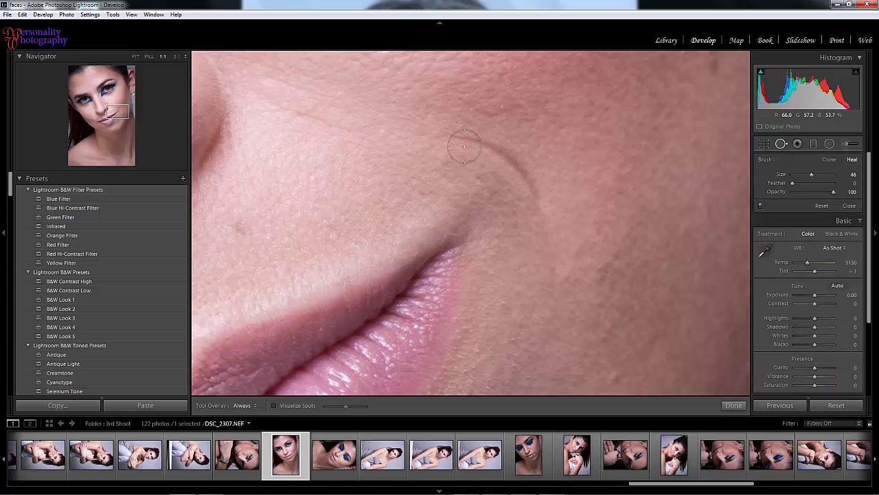
pyautogui.scroll(-3, 457, 140)
pyautogui.moveTo(456, 138); pyautogui.dragTo(512, 160)
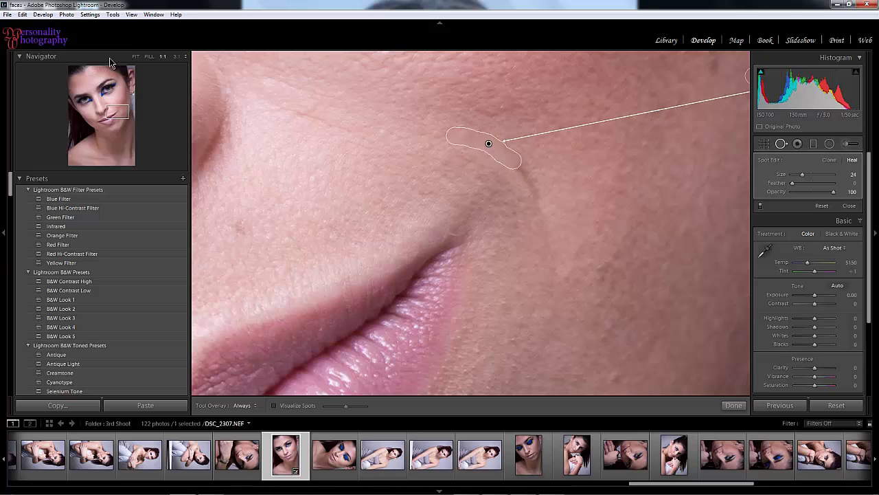
pyautogui.click(149, 57)
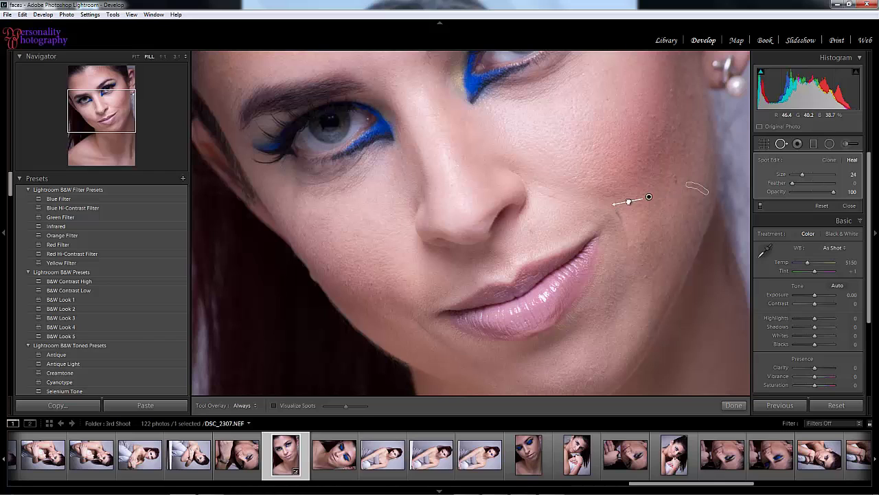
pyautogui.click(607, 205)
pyautogui.moveTo(608, 202); pyautogui.dragTo(605, 210)
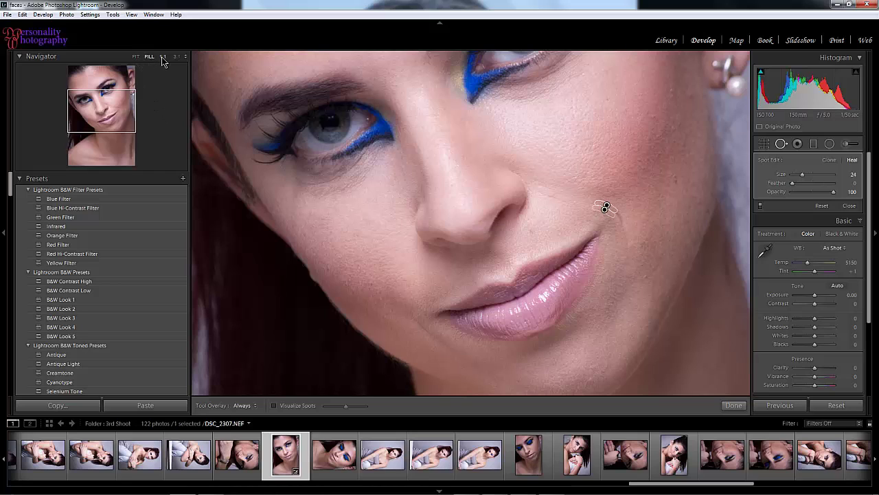
# Heal the rest of that mouth crease downward in two size 24 strokes, sampling each from the adjacent skin on the mouth side.
pyautogui.click(119, 109)
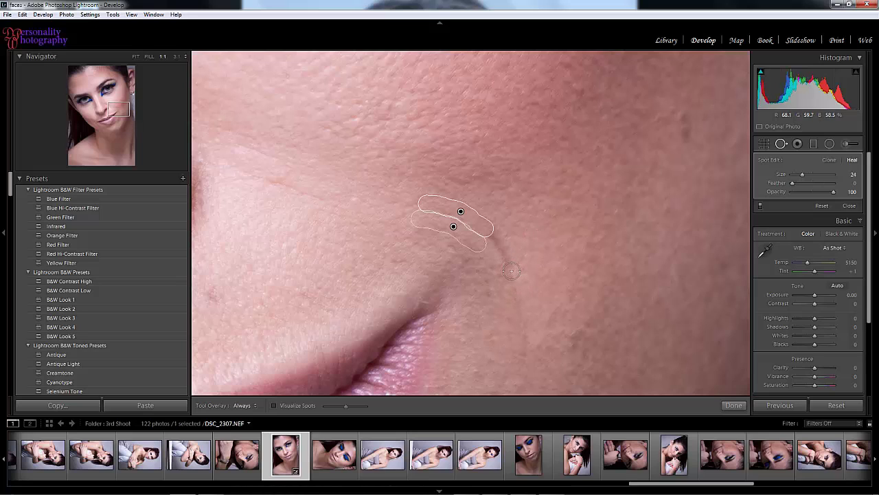
pyautogui.moveTo(511, 271); pyautogui.dragTo(490, 236)
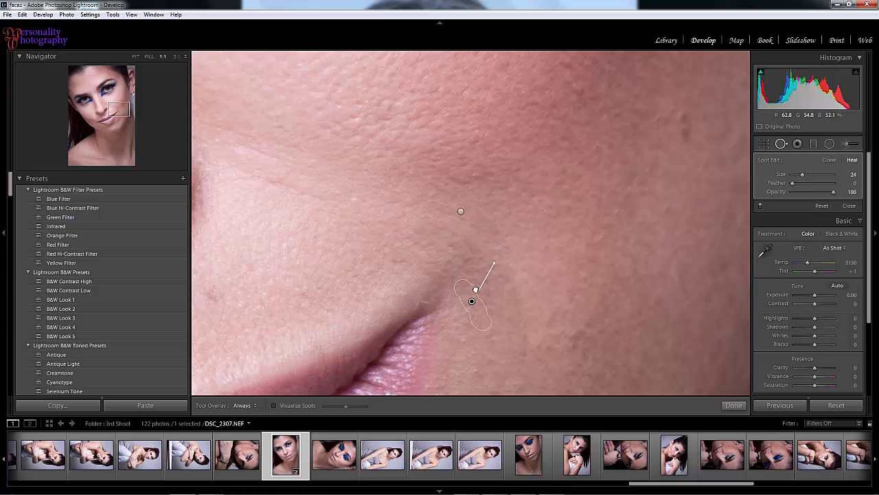
pyautogui.moveTo(477, 275); pyautogui.dragTo(479, 268)
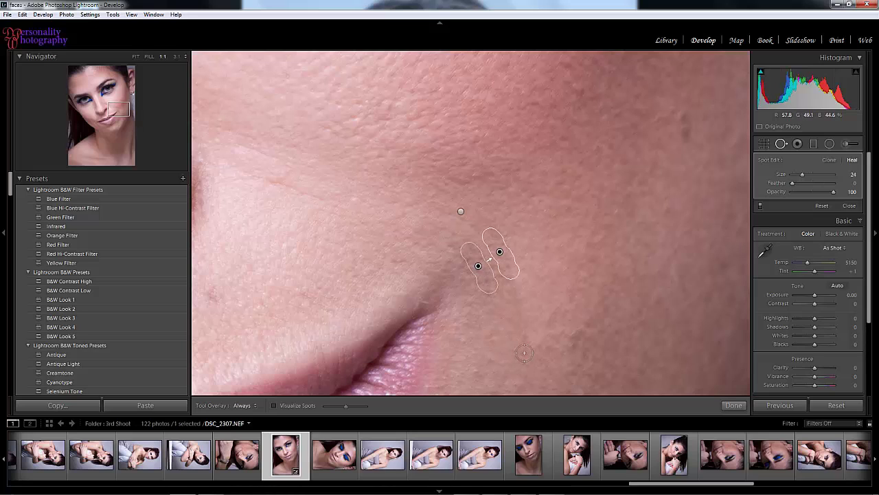
pyautogui.moveTo(525, 353); pyautogui.dragTo(505, 268)
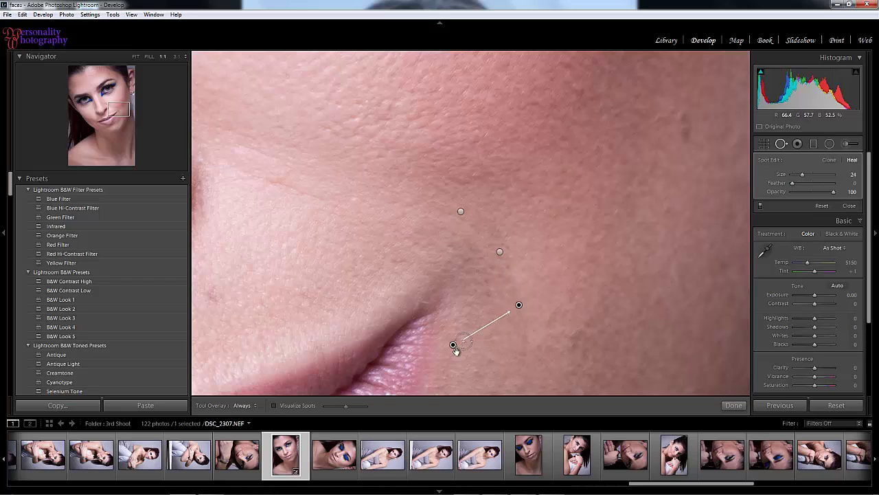
pyautogui.moveTo(452, 347)
pyautogui.mouseDown()
pyautogui.moveTo(474, 304)
pyautogui.moveTo(492, 292)
pyautogui.mouseUp()
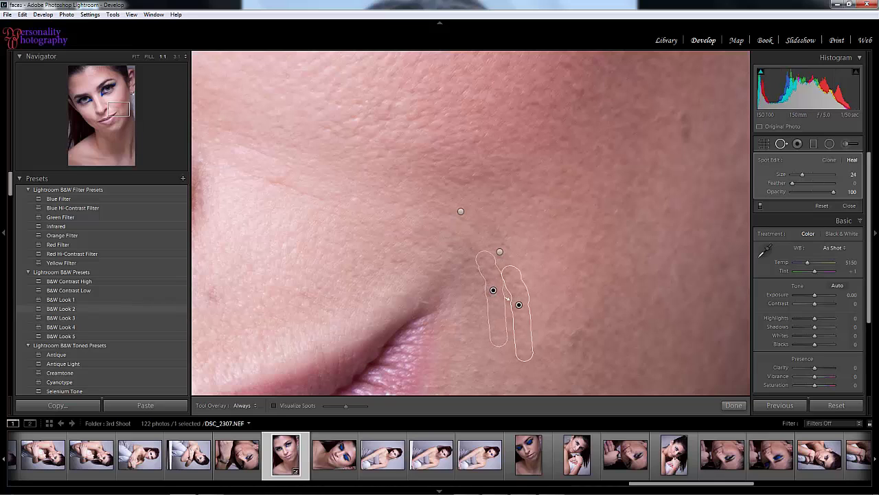
# Heal the spot above the upper lip at size 24 and the fine line beside the nose in two size 11 strokes.
pyautogui.click(213, 294)
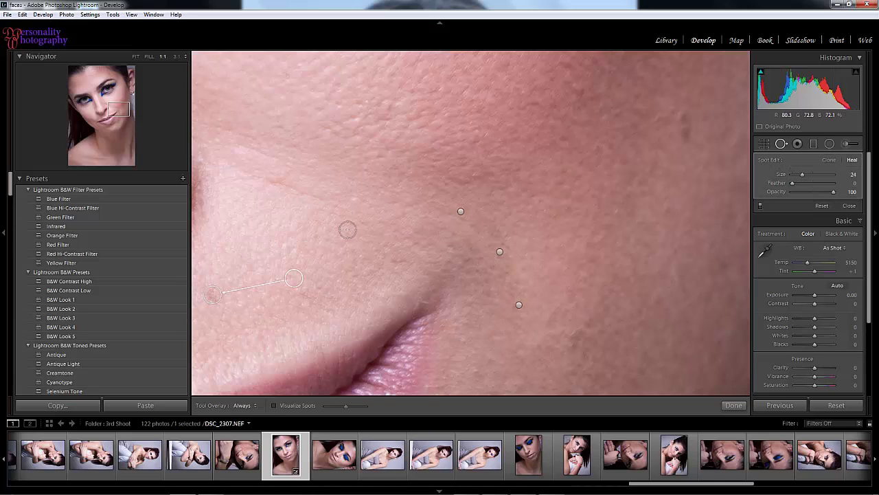
pyautogui.moveTo(346, 206)
pyautogui.mouseDown()
pyautogui.moveTo(273, 183)
pyautogui.moveTo(315, 187)
pyautogui.mouseUp()
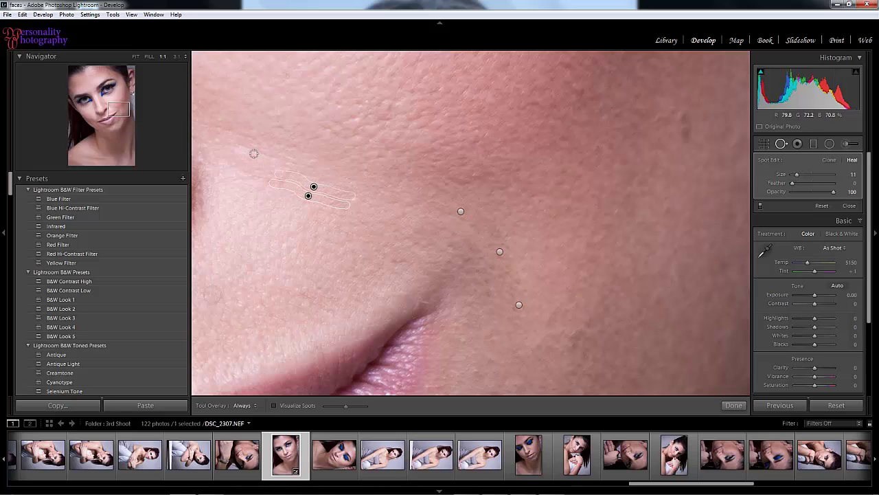
pyautogui.moveTo(240, 145); pyautogui.dragTo(307, 167)
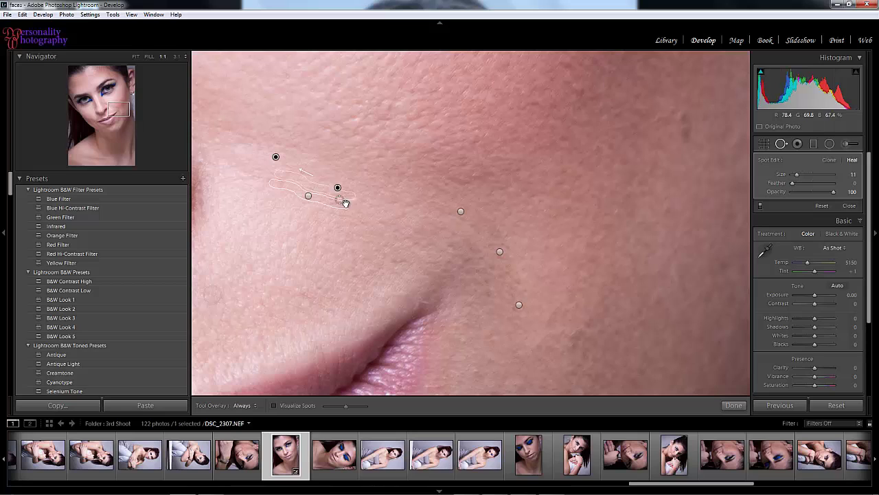
pyautogui.moveTo(337, 188); pyautogui.dragTo(272, 163)
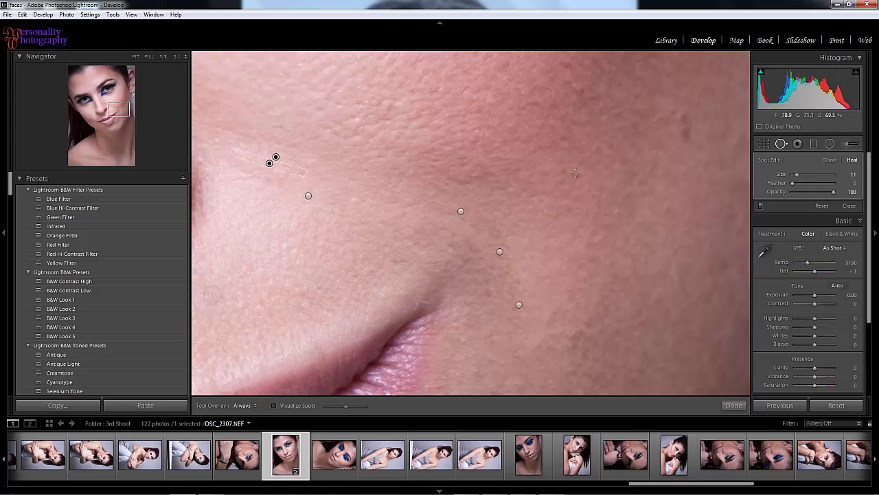
# Heal the marks on the outer cheek at size 19, sampling the elongated one from skin right beside it.
pyautogui.click(667, 210)
pyautogui.click(680, 114)
pyautogui.moveTo(678, 114); pyautogui.dragTo(684, 141)
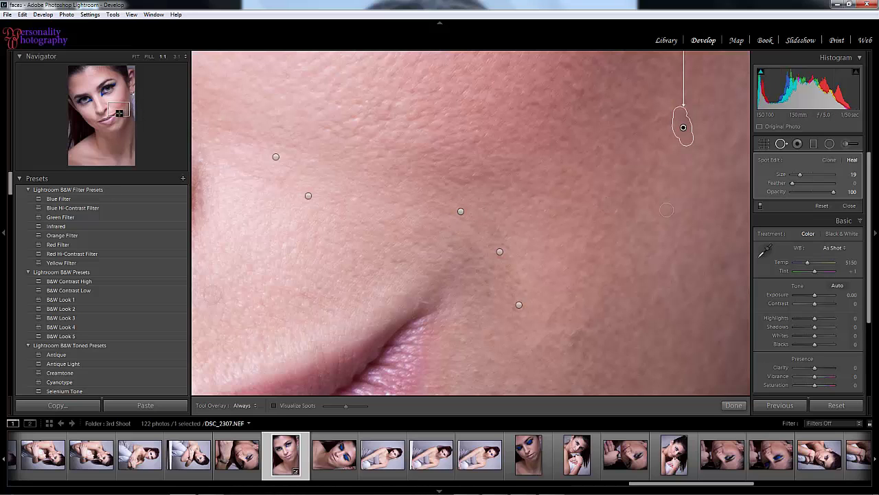
pyautogui.moveTo(119, 112)
pyautogui.mouseDown()
pyautogui.moveTo(128, 107)
pyautogui.moveTo(123, 100)
pyautogui.mouseUp()
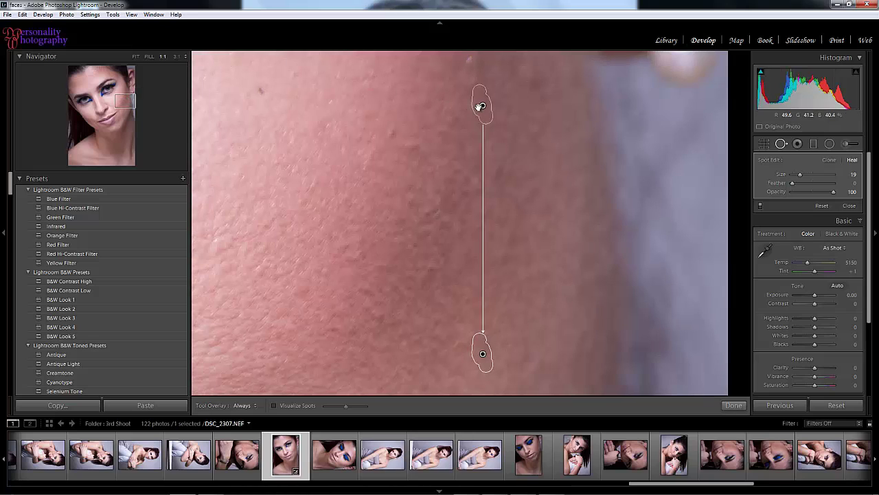
pyautogui.moveTo(483, 105)
pyautogui.mouseDown()
pyautogui.moveTo(471, 140)
pyautogui.moveTo(456, 356)
pyautogui.mouseUp()
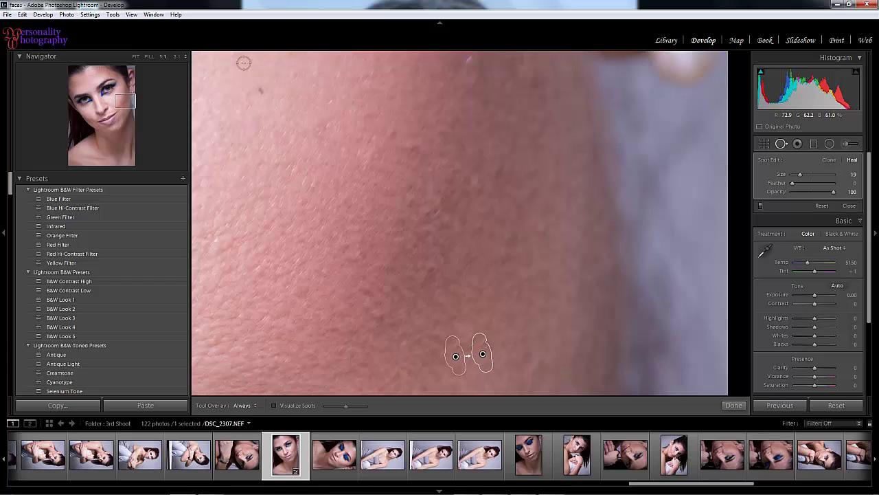
# Heal the three small blemishes on the upper cheek toward the earring at size 19.
pyautogui.click(258, 90)
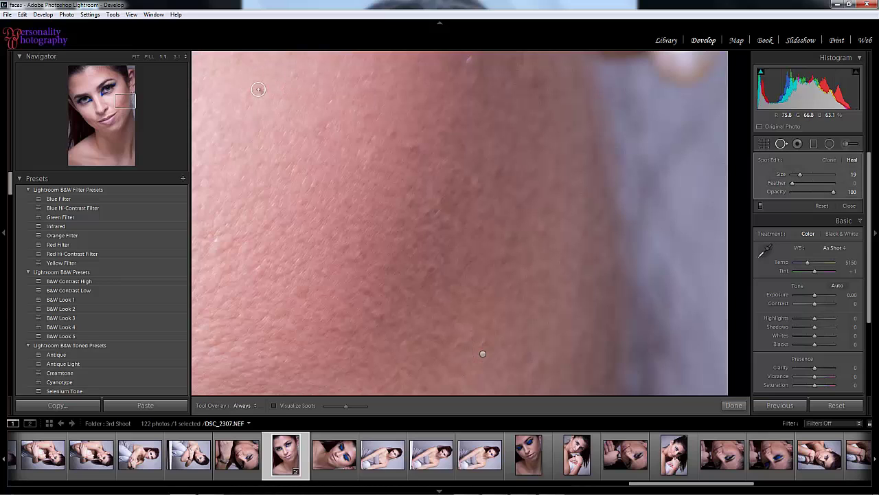
pyautogui.click(293, 75)
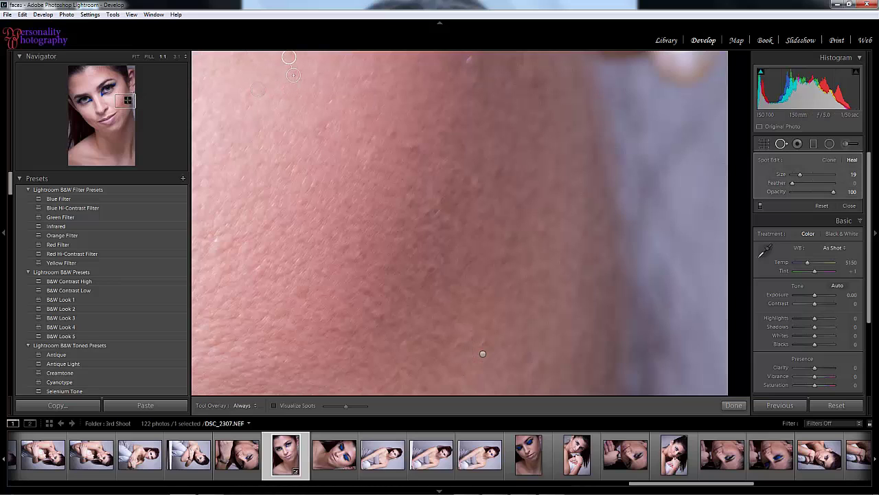
pyautogui.moveTo(127, 101); pyautogui.dragTo(130, 95)
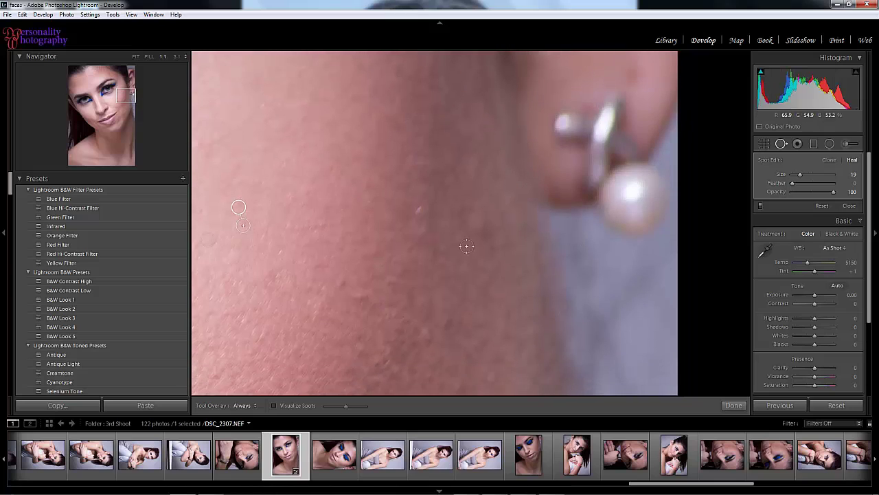
pyautogui.click(420, 211)
# Heal two forehead blemishes near the hairline at size 34, sampling the lower one from skin close beside it.
pyautogui.moveTo(129, 97); pyautogui.dragTo(88, 73)
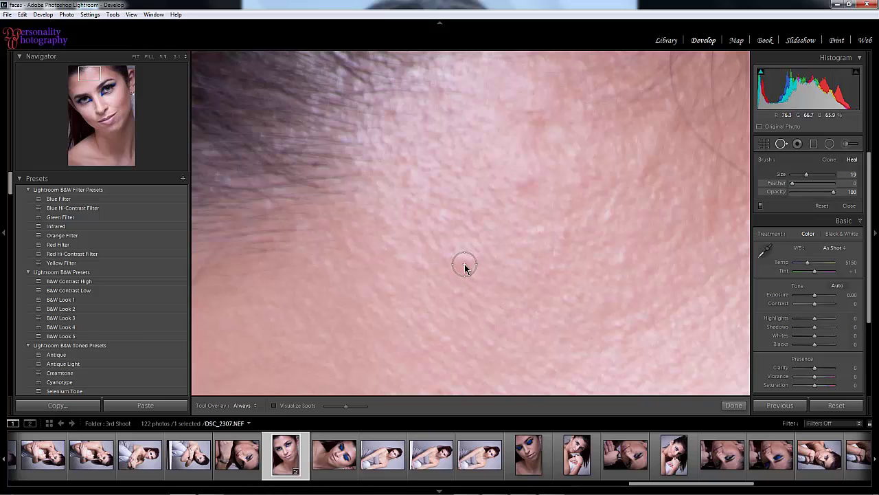
pyautogui.scroll(5, 464, 264)
pyautogui.click(522, 182)
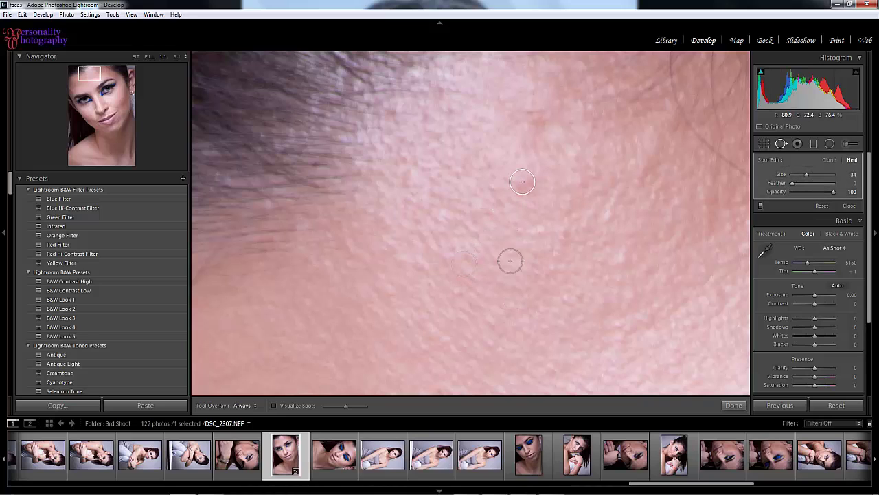
pyautogui.click(465, 263)
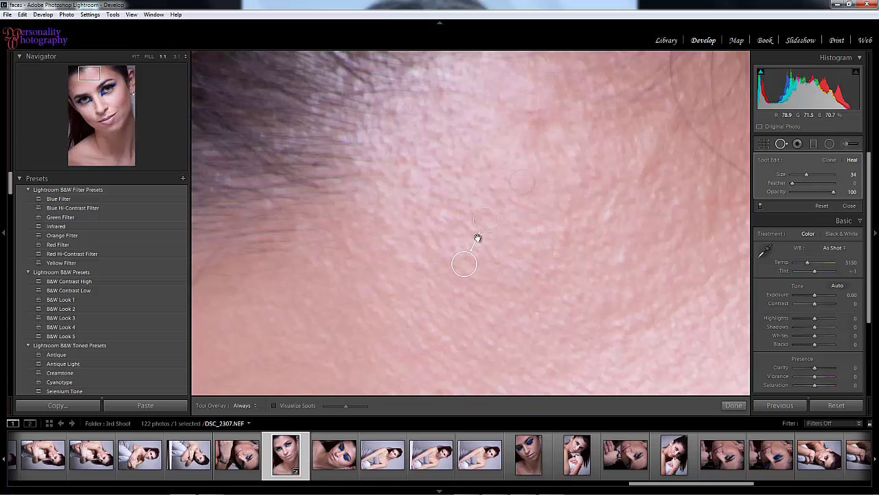
pyautogui.moveTo(489, 220); pyautogui.dragTo(495, 255)
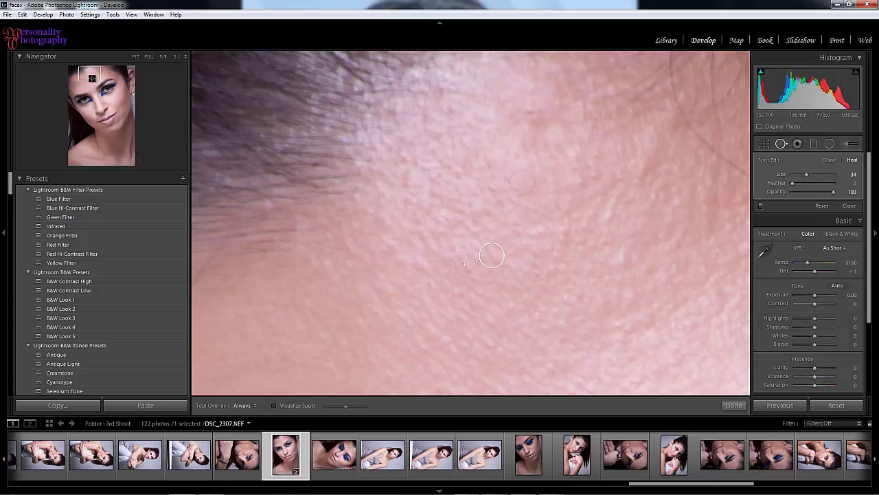
# Heal the blemishes on the forehead above the eyebrow, using brush sizes 34 and 26.
pyautogui.moveTo(91, 77); pyautogui.dragTo(85, 94)
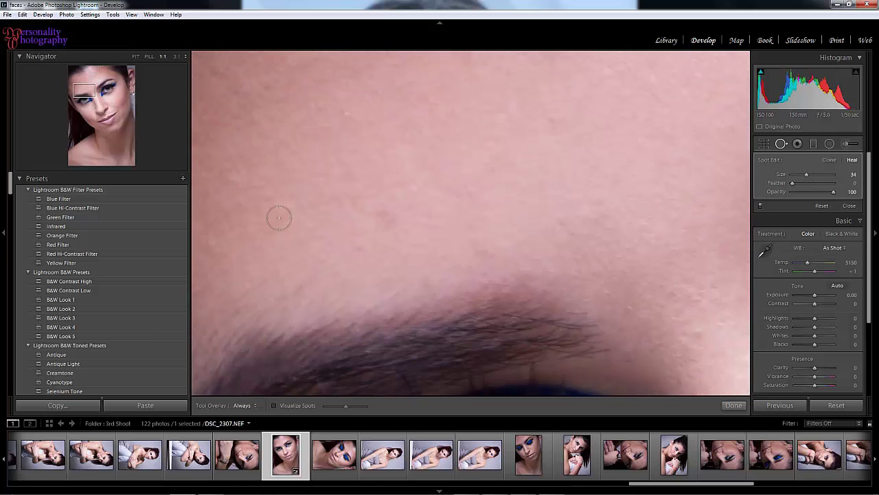
pyautogui.click(383, 220)
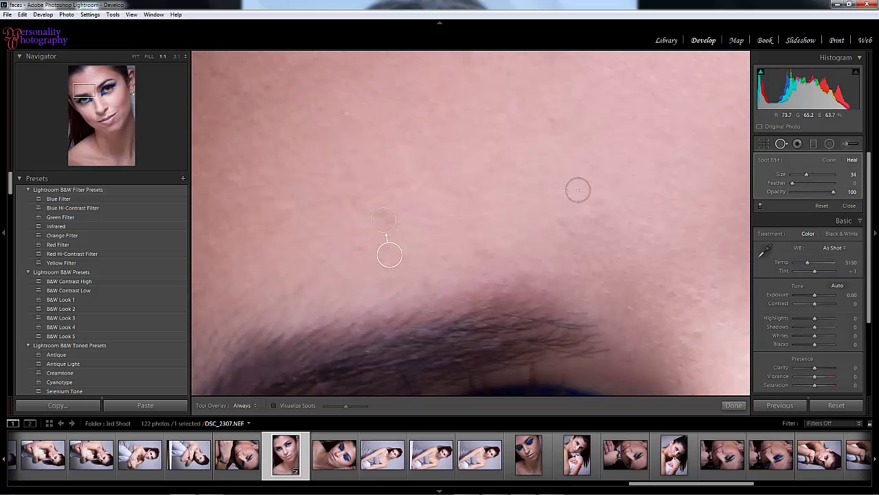
pyautogui.scroll(-4, 563, 123)
pyautogui.click(550, 118)
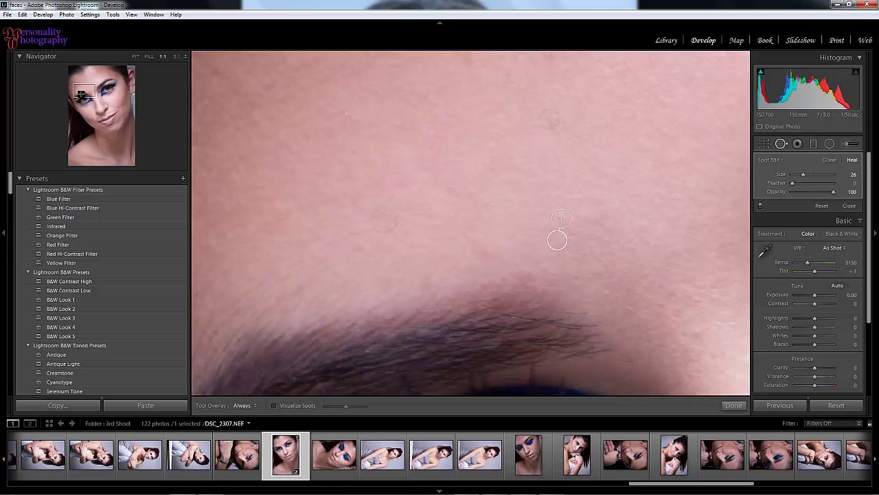
# Heal the blemishes on the chin below the lower lip at sizes 26 and 19, sampling the last one from skin just below it.
pyautogui.moveTo(81, 94); pyautogui.dragTo(107, 128)
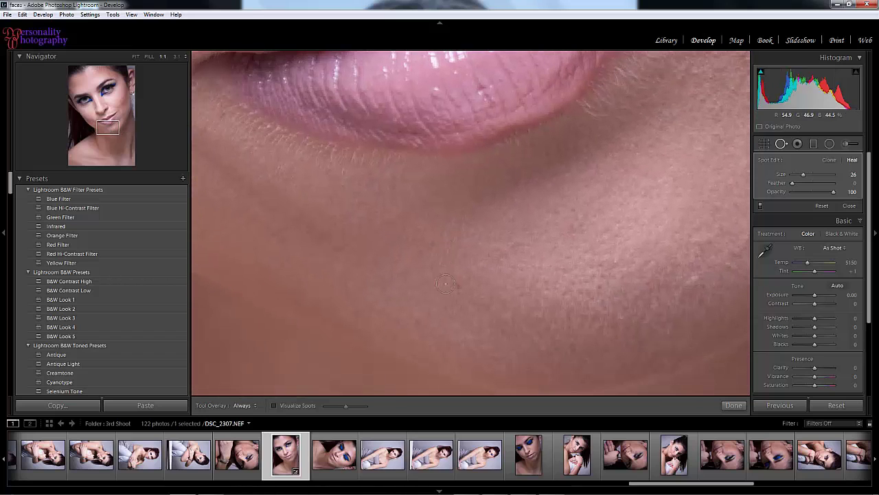
pyautogui.click(455, 287)
pyautogui.click(690, 281)
pyautogui.scroll(-3, 621, 266)
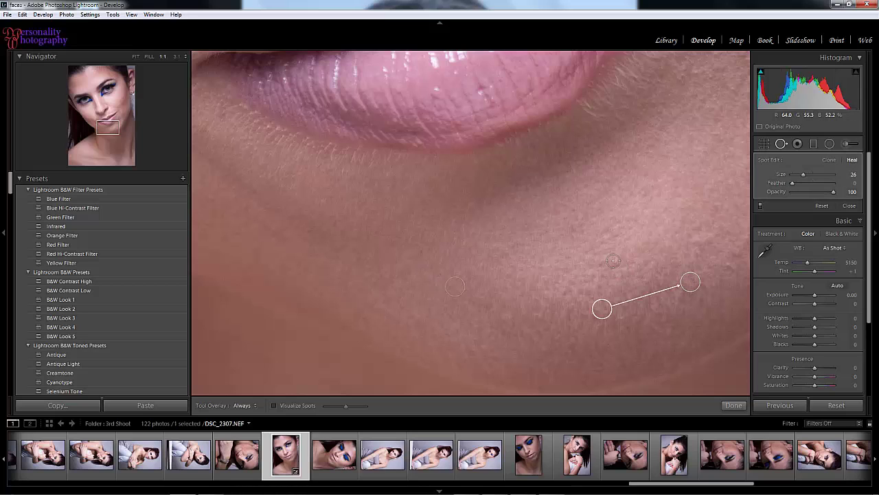
pyautogui.click(613, 260)
pyautogui.click(680, 283)
pyautogui.click(622, 286)
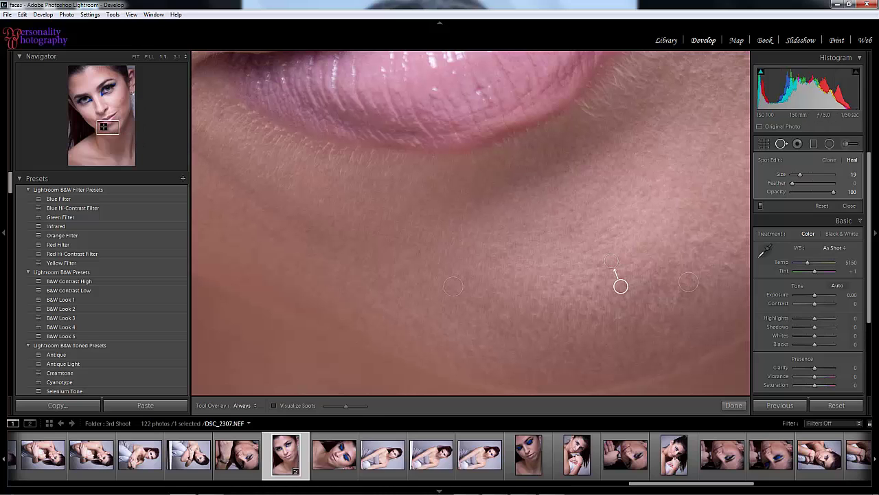
# Heal the crease below the opposite mouth corner in size 21 strokes sampled from adjacent skin, and finish spot removal with the whole photo in view.
pyautogui.moveTo(110, 128); pyautogui.dragTo(99, 124)
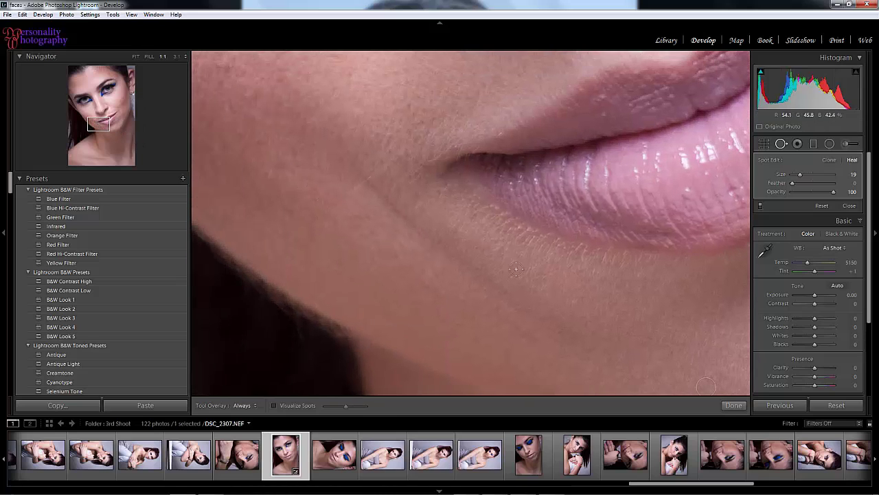
pyautogui.scroll(2, 345, 161)
pyautogui.moveTo(344, 160); pyautogui.dragTo(394, 210)
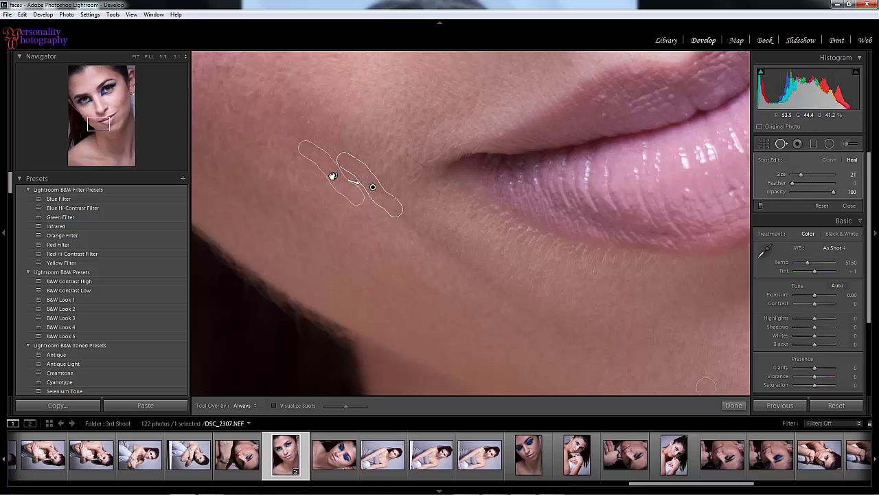
pyautogui.moveTo(335, 176)
pyautogui.mouseDown()
pyautogui.moveTo(360, 207)
pyautogui.moveTo(403, 215)
pyautogui.moveTo(444, 251)
pyautogui.mouseUp()
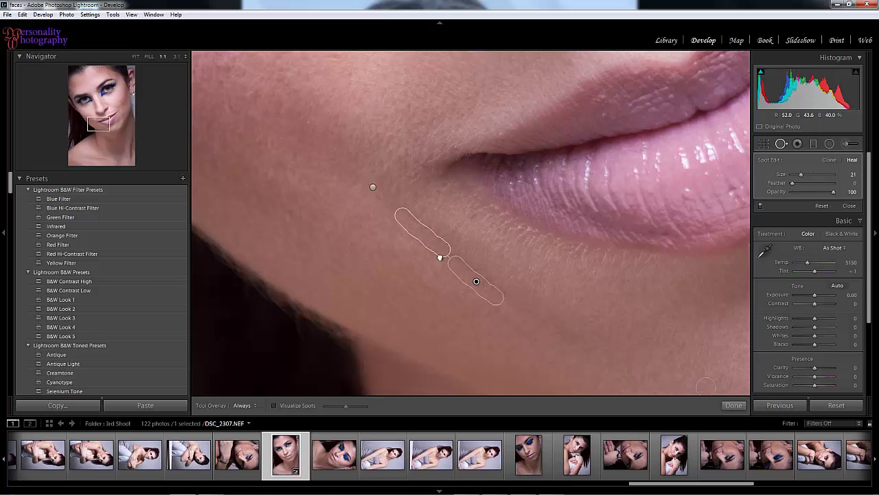
pyautogui.moveTo(476, 281); pyautogui.dragTo(408, 235)
pyautogui.moveTo(504, 293); pyautogui.dragTo(447, 252)
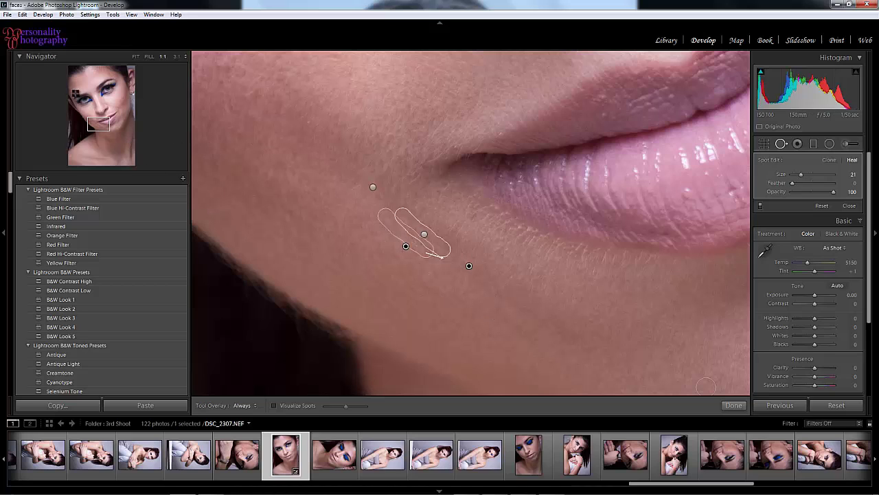
pyautogui.click(136, 56)
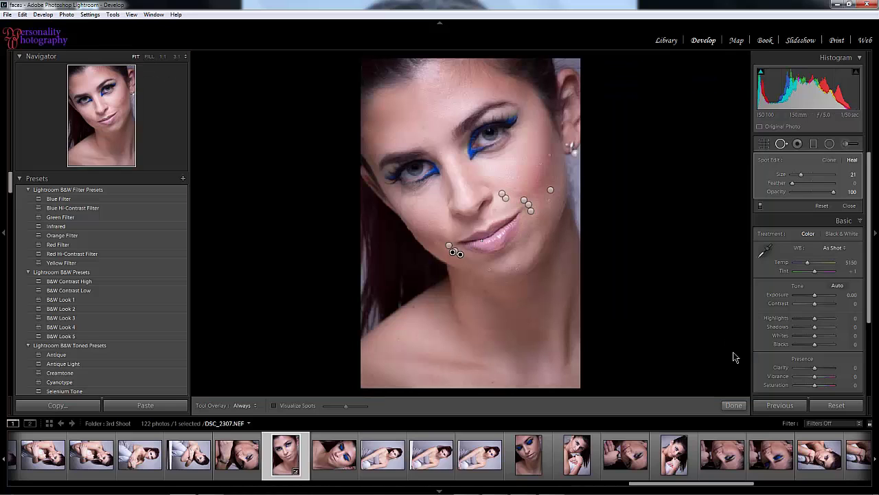
pyautogui.click(739, 406)
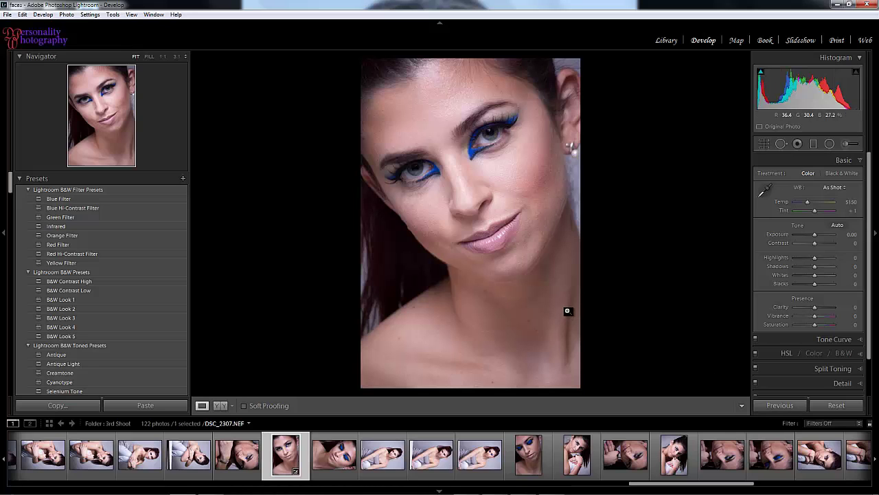
# Heal the blemishes on the shoulder and collarbone with the Spot Removal brush in Heal mode at size 46.
pyautogui.click(460, 250)
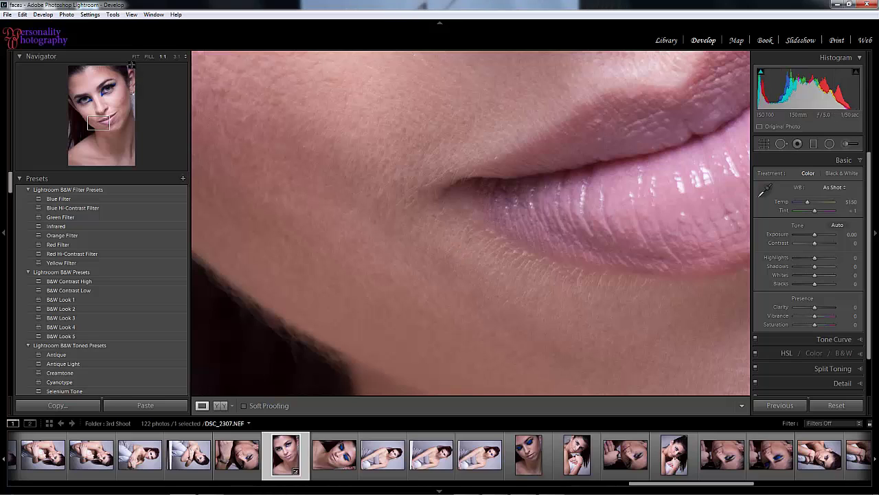
pyautogui.click(781, 143)
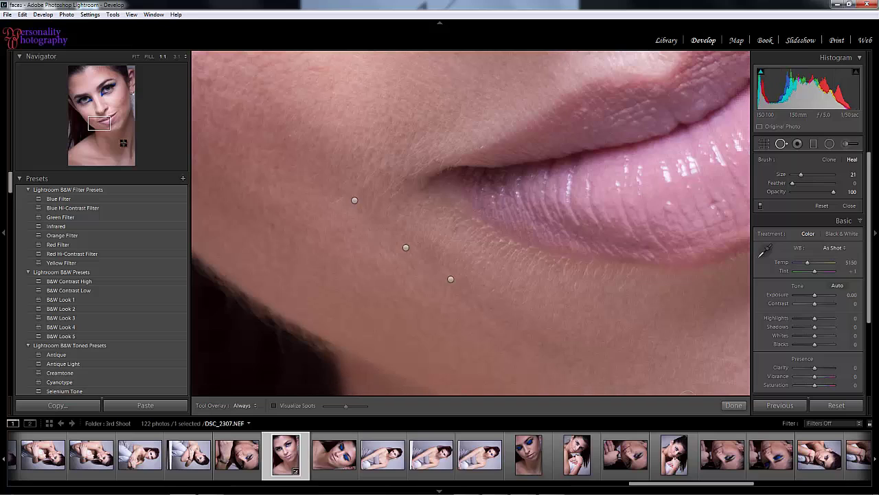
pyautogui.click(120, 141)
pyautogui.click(149, 57)
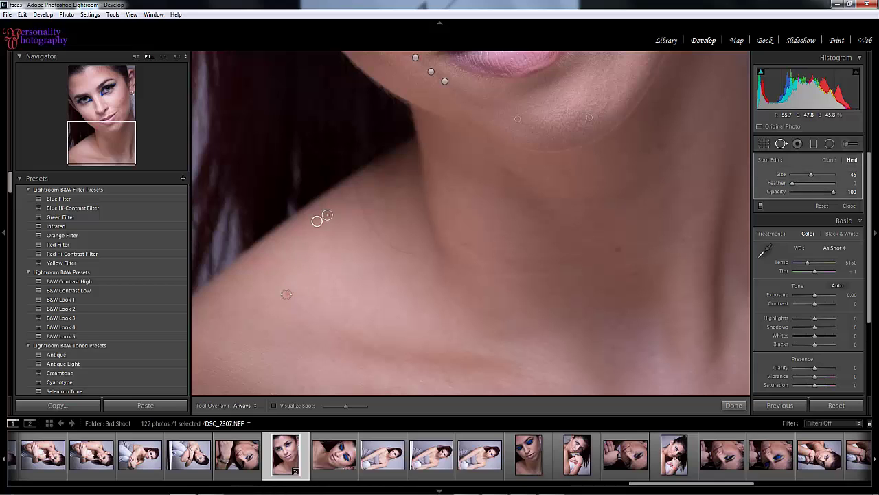
pyautogui.click(253, 258)
pyautogui.click(500, 333)
# Heal the dark spots on the front of the neck and below the jaw on the earring side.
pyautogui.click(616, 250)
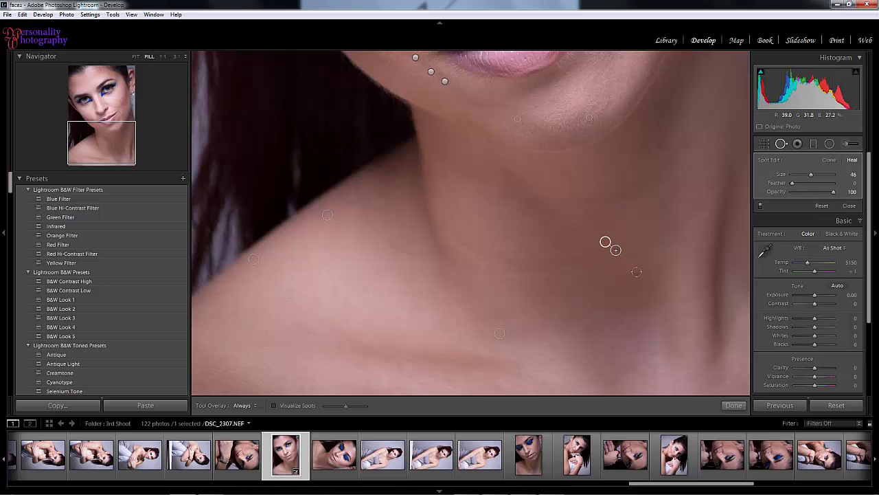
pyautogui.click(636, 274)
pyautogui.click(682, 239)
pyautogui.click(661, 144)
# Heal the marks along the hair side of the neck at size 54 and one above the chest, and finish spot removal.
pyautogui.click(507, 173)
pyautogui.click(451, 189)
pyautogui.click(458, 210)
pyautogui.click(458, 223)
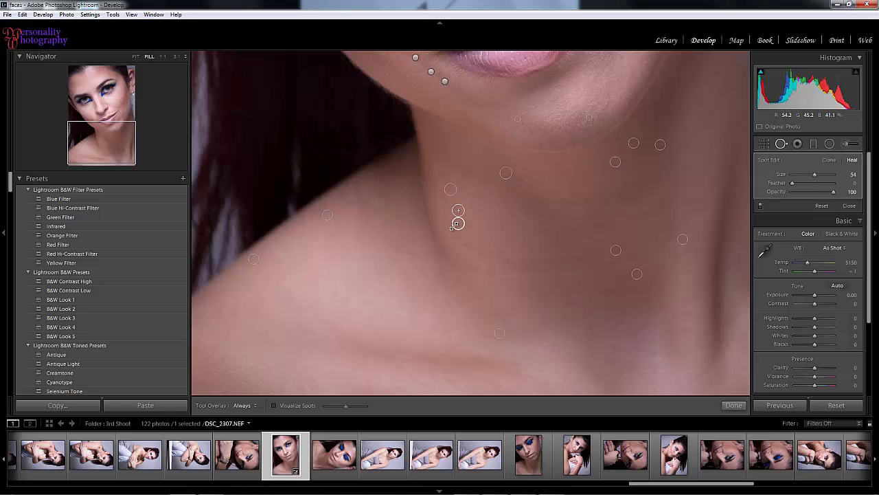
pyautogui.moveTo(451, 227); pyautogui.dragTo(450, 226)
pyautogui.click(614, 345)
pyautogui.click(732, 405)
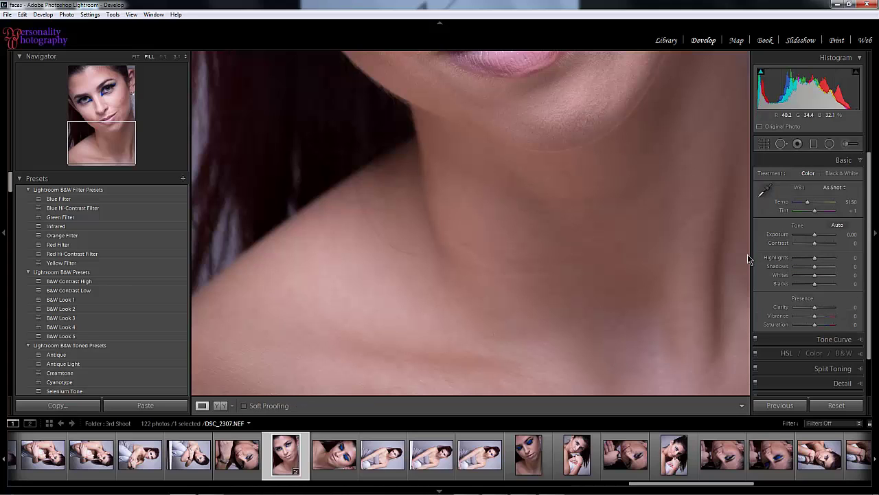
# Heal the lines under the eye nearest the earring with a size 75 stroke sampled from cheek skin just below.
pyautogui.click(108, 94)
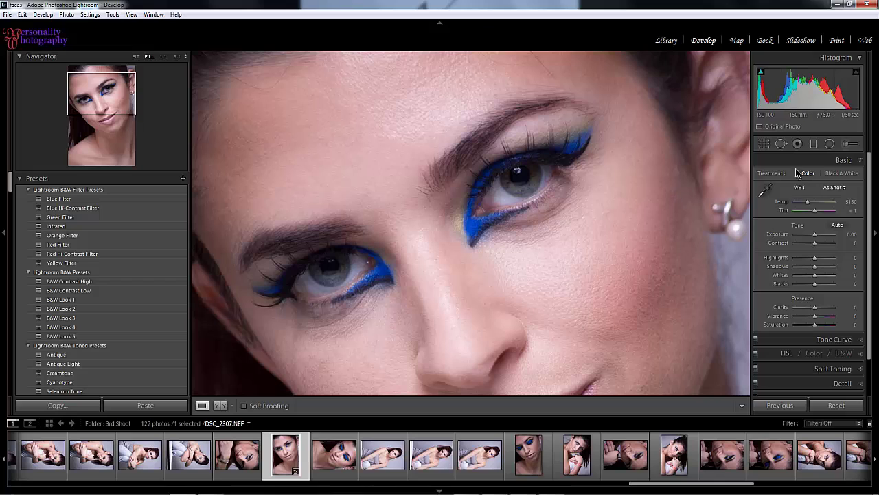
pyautogui.click(782, 143)
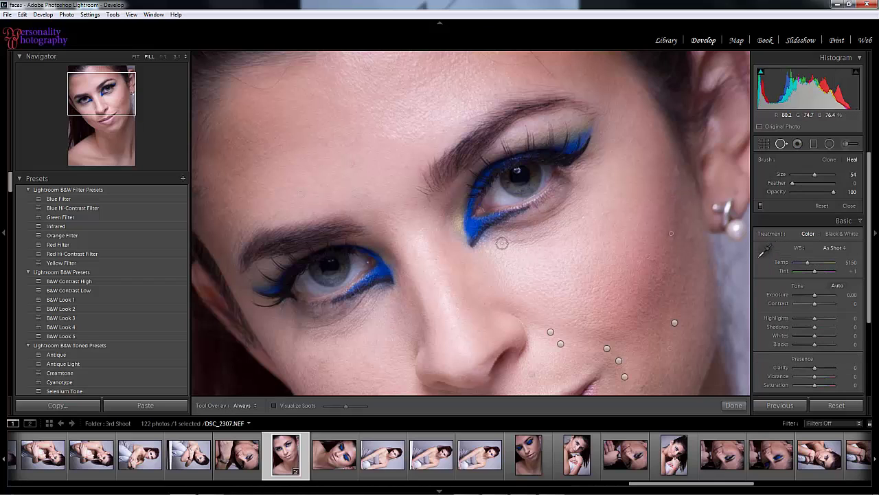
pyautogui.scroll(7, 502, 243)
pyautogui.moveTo(497, 243)
pyautogui.mouseDown()
pyautogui.moveTo(537, 239)
pyautogui.moveTo(566, 218)
pyautogui.mouseUp()
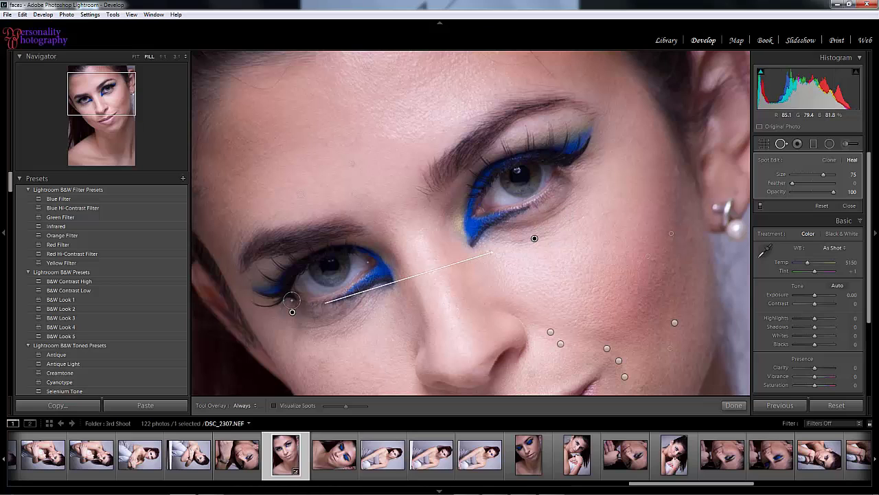
pyautogui.moveTo(291, 313)
pyautogui.mouseDown()
pyautogui.moveTo(435, 304)
pyautogui.moveTo(522, 281)
pyautogui.moveTo(555, 249)
pyautogui.moveTo(540, 252)
pyautogui.mouseUp()
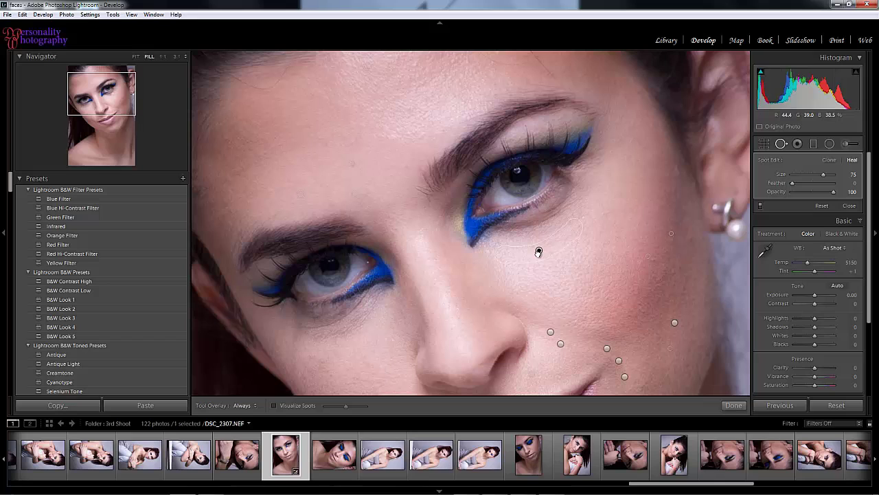
pyautogui.moveTo(538, 252); pyautogui.dragTo(538, 252)
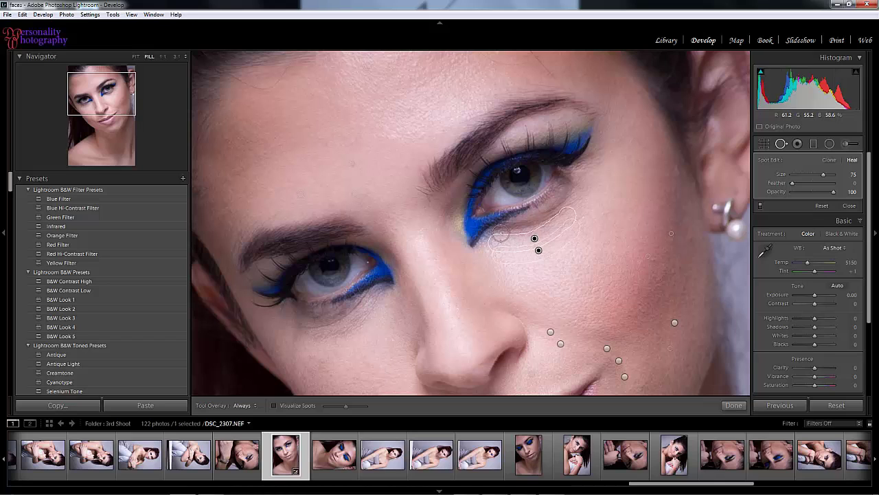
# Heal closer to that eye's lower lashes and at its outer corner with size 75 strokes sampled from skin just below.
pyautogui.moveTo(495, 234)
pyautogui.mouseDown()
pyautogui.moveTo(533, 228)
pyautogui.moveTo(570, 198)
pyautogui.mouseUp()
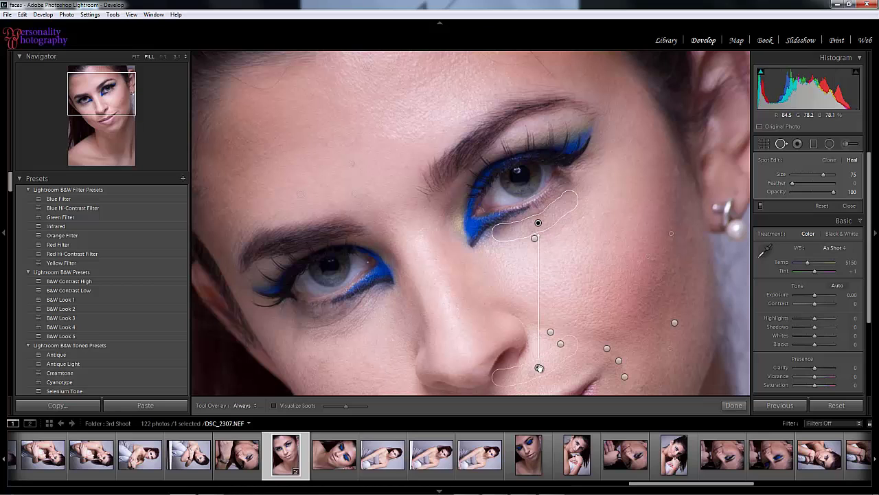
pyautogui.moveTo(528, 291); pyautogui.dragTo(540, 249)
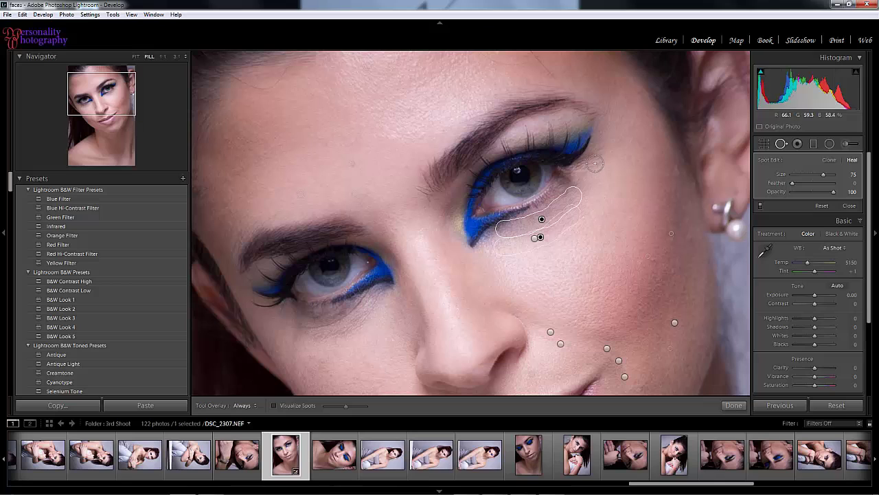
pyautogui.moveTo(597, 160); pyautogui.dragTo(584, 163)
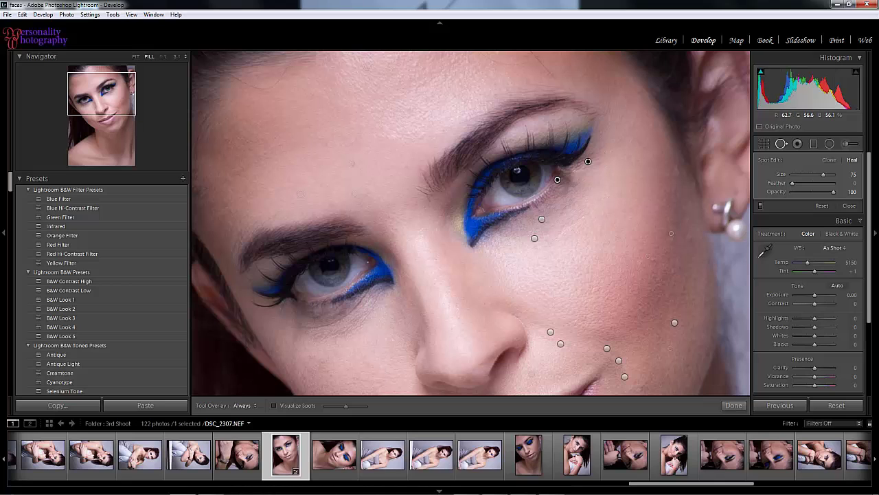
pyautogui.moveTo(559, 181)
pyautogui.mouseDown()
pyautogui.moveTo(592, 182)
pyautogui.moveTo(594, 172)
pyautogui.mouseUp()
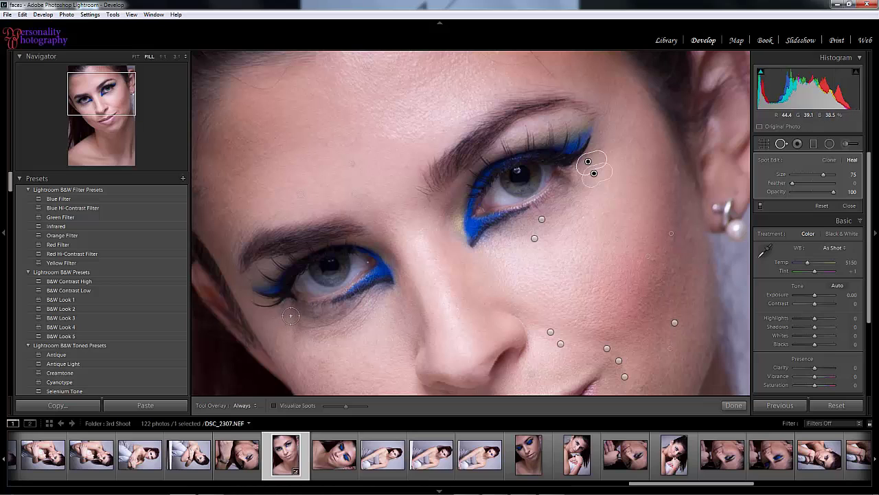
# Heal the creases under the opposite eye with two size 75 strokes sampled from the cheek just below, and finish spot removal.
pyautogui.moveTo(290, 315)
pyautogui.mouseDown()
pyautogui.moveTo(293, 349)
pyautogui.moveTo(323, 347)
pyautogui.moveTo(317, 359)
pyautogui.mouseUp()
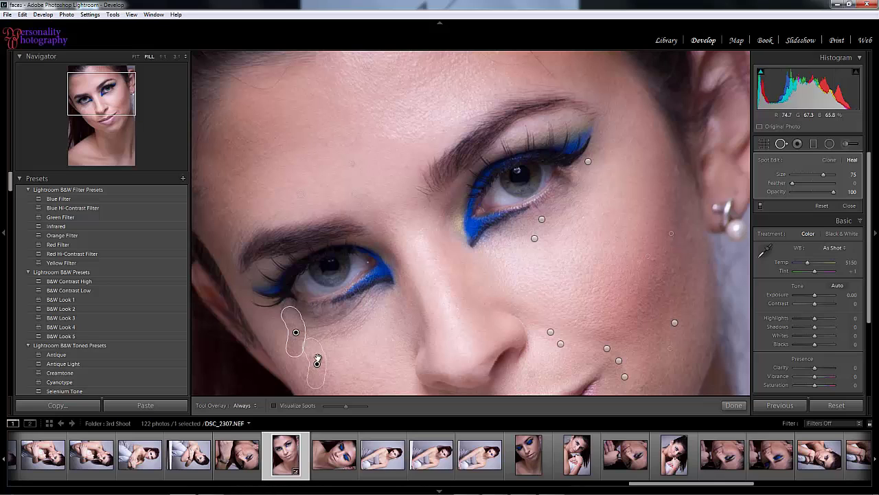
pyautogui.press('Delete')
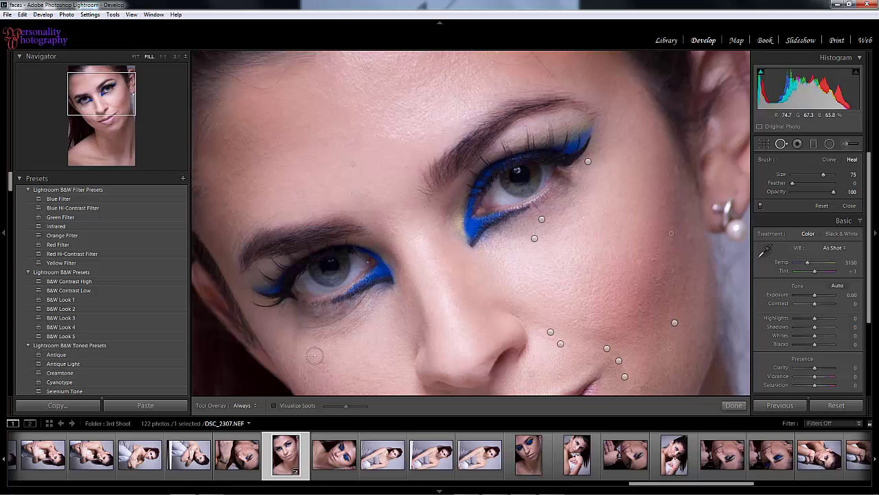
pyautogui.moveTo(287, 335)
pyautogui.mouseDown()
pyautogui.moveTo(346, 332)
pyautogui.moveTo(373, 306)
pyautogui.mouseUp()
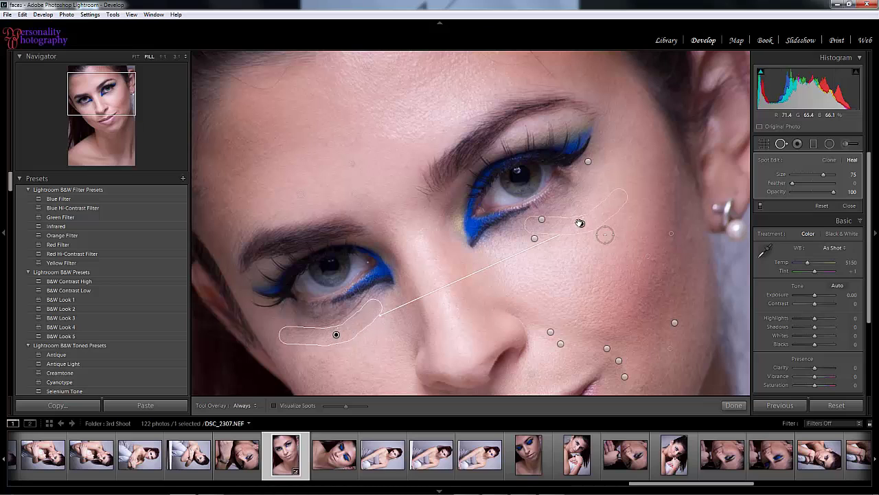
pyautogui.moveTo(580, 224)
pyautogui.mouseDown()
pyautogui.moveTo(439, 281)
pyautogui.moveTo(375, 337)
pyautogui.moveTo(328, 351)
pyautogui.moveTo(338, 351)
pyautogui.mouseUp()
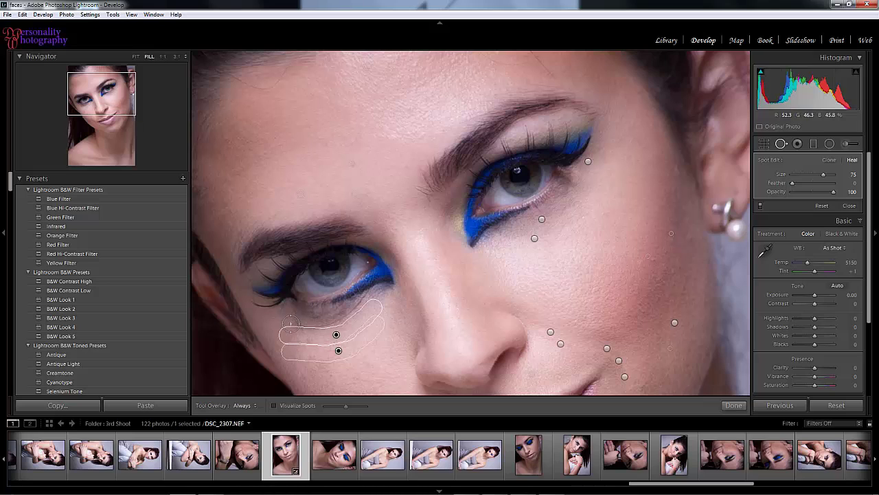
pyautogui.moveTo(291, 323)
pyautogui.mouseDown()
pyautogui.moveTo(333, 323)
pyautogui.moveTo(364, 303)
pyautogui.mouseUp()
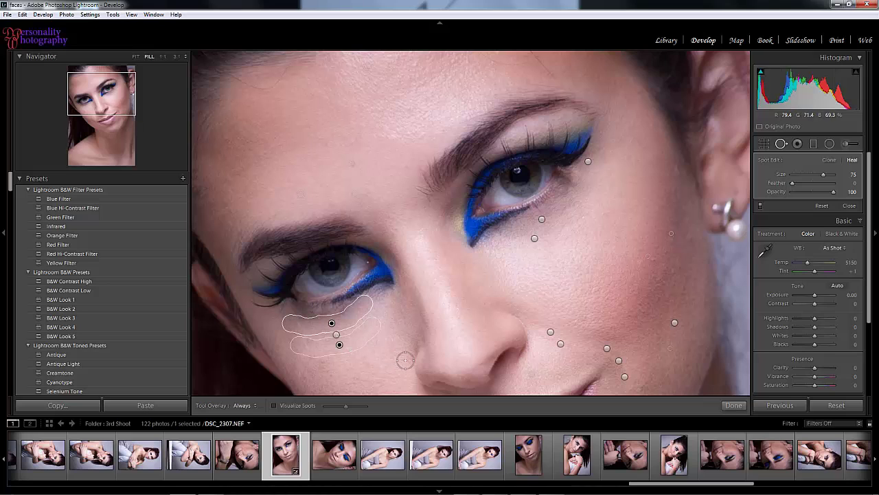
pyautogui.click(738, 406)
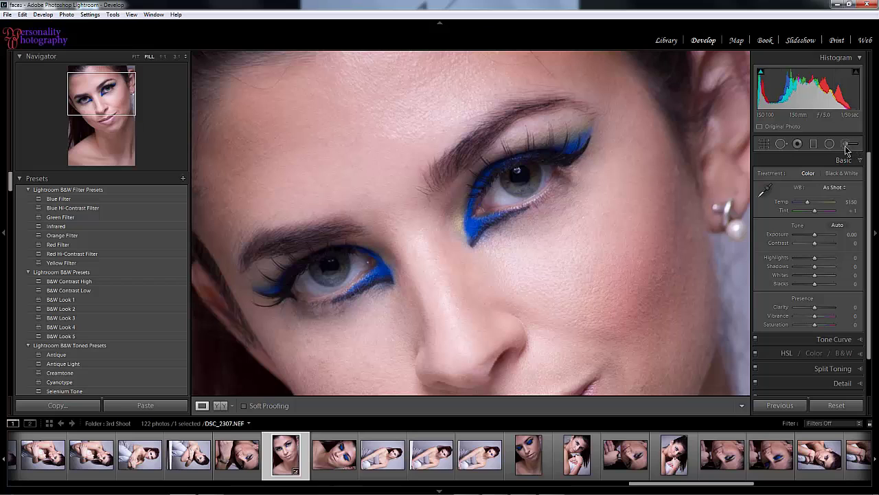
# Lighten the shadow under the eye nearest the earring using the Adjustment Brush with the Dodge (Lighten) effect at size 6.0.
pyautogui.press('k')
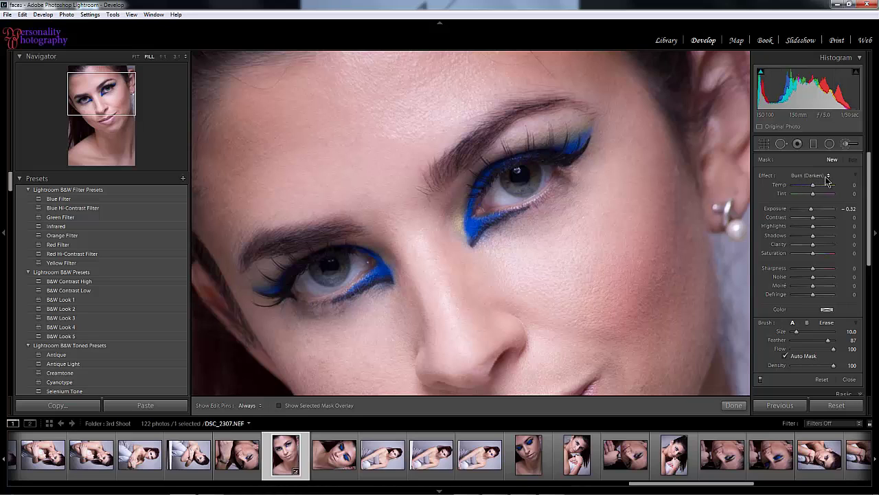
pyautogui.click(827, 178)
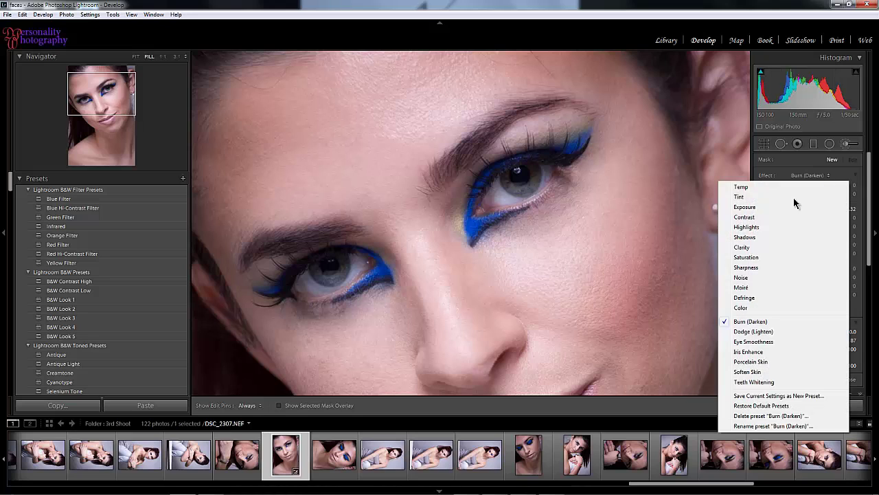
pyautogui.click(754, 332)
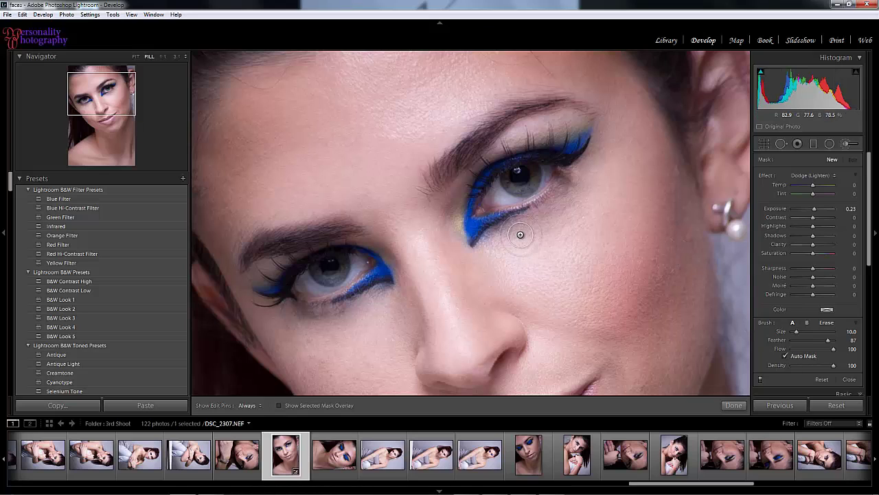
pyautogui.press('[')
pyautogui.press('[')
pyautogui.press('[')
pyautogui.press('[')
pyautogui.press('h')
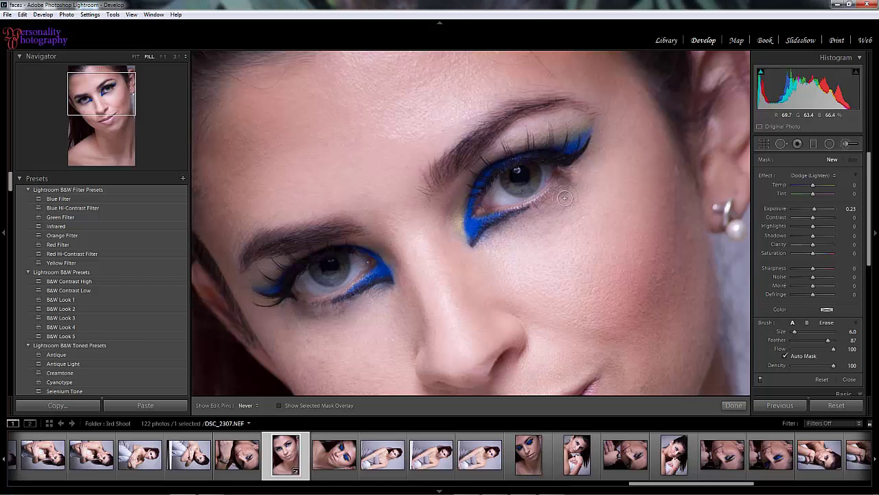
pyautogui.moveTo(564, 198)
pyautogui.mouseDown()
pyautogui.moveTo(528, 230)
pyautogui.moveTo(498, 235)
pyautogui.moveTo(540, 225)
pyautogui.moveTo(568, 188)
pyautogui.moveTo(558, 221)
pyautogui.moveTo(568, 205)
pyautogui.moveTo(505, 233)
pyautogui.moveTo(568, 188)
pyautogui.mouseUp()
pyautogui.press('h')
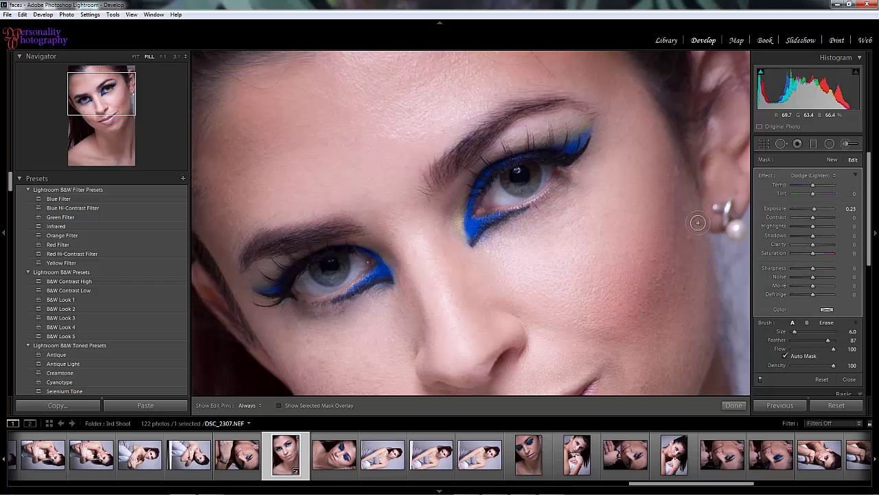
# Set the dodge exposure to 0.20, extend the same mask under the opposite eye, and finish the brush adjustment.
pyautogui.click(850, 209)
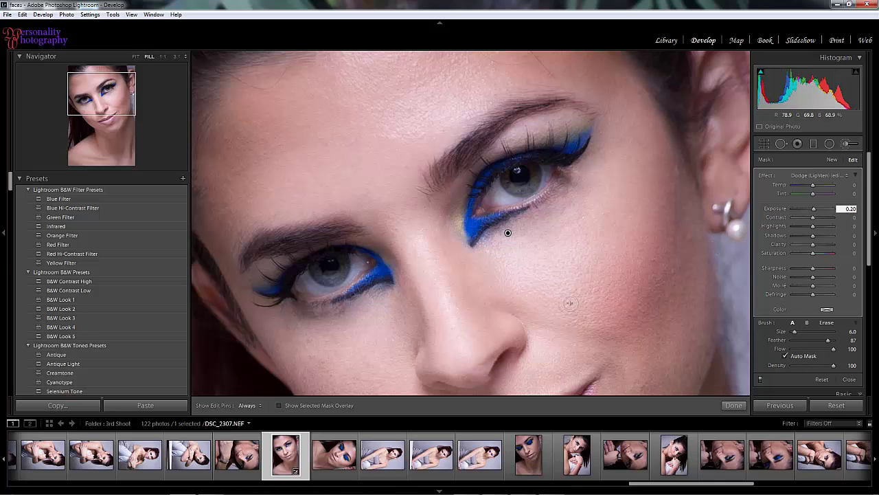
pyautogui.press('Return')
pyautogui.press('h')
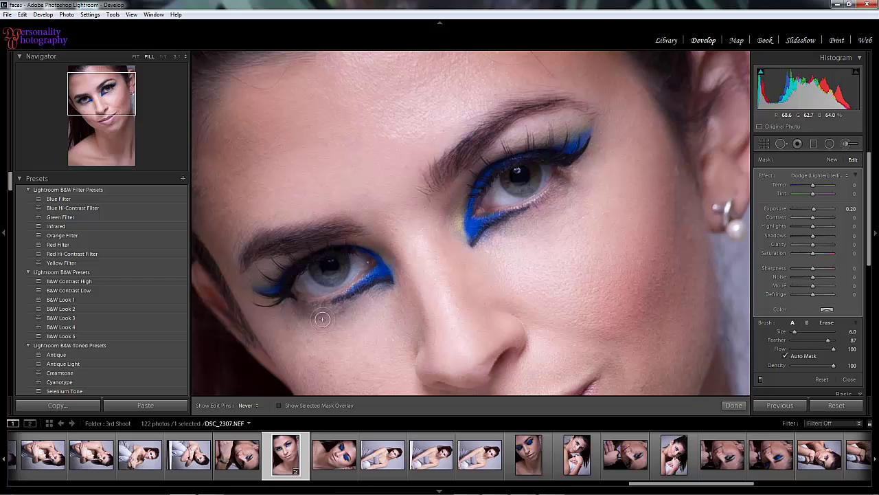
pyautogui.moveTo(314, 324)
pyautogui.mouseDown()
pyautogui.moveTo(301, 324)
pyautogui.moveTo(296, 355)
pyautogui.moveTo(294, 319)
pyautogui.moveTo(297, 333)
pyautogui.moveTo(338, 323)
pyautogui.moveTo(298, 322)
pyautogui.moveTo(353, 322)
pyautogui.moveTo(374, 301)
pyautogui.moveTo(350, 309)
pyautogui.mouseUp()
pyautogui.press('h')
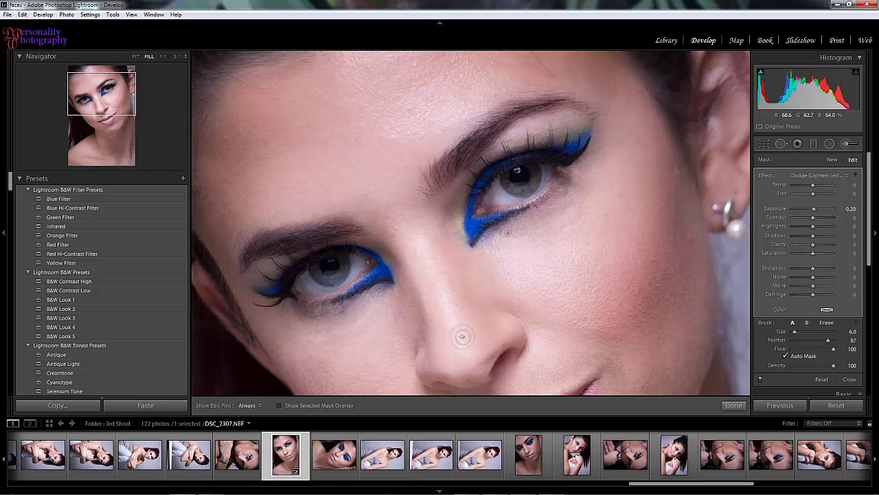
pyautogui.click(733, 406)
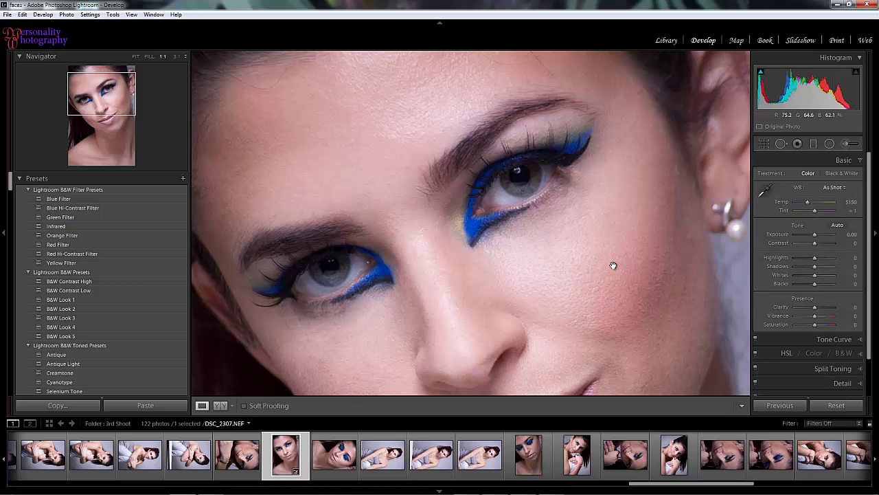
# Start an Adjustment Brush mask with the Iris Enhance effect on the iris nearest the earring at size 6.0, with its mask overlay shown.
pyautogui.click(614, 265)
pyautogui.click(290, 158)
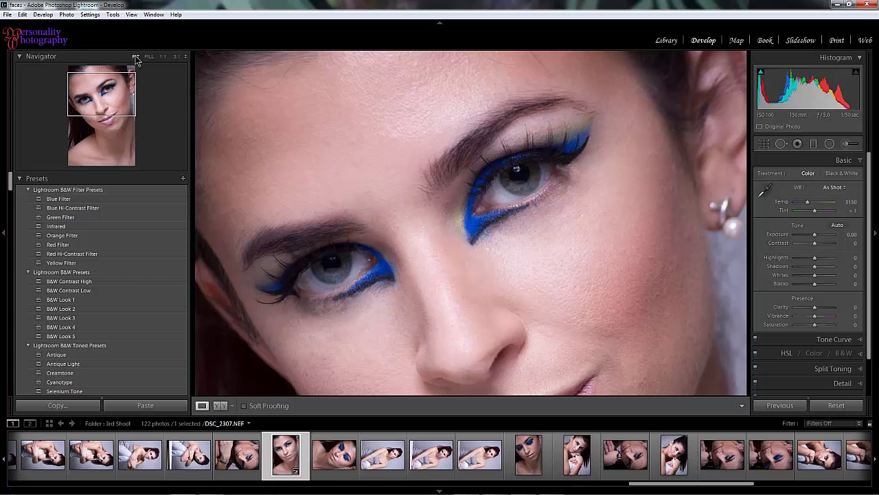
pyautogui.click(136, 57)
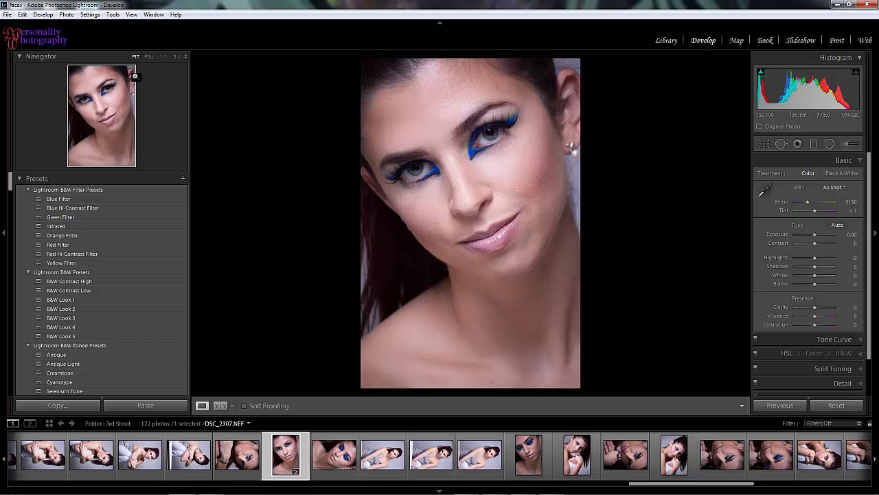
pyautogui.click(103, 89)
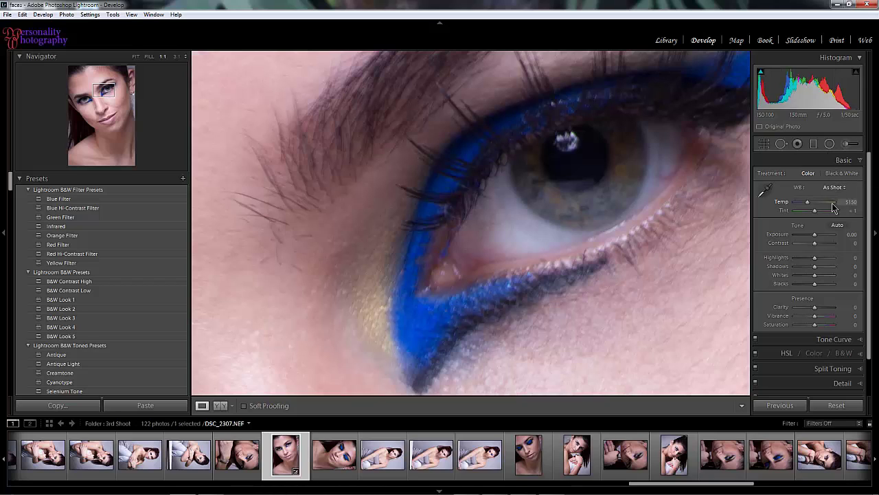
pyautogui.click(846, 146)
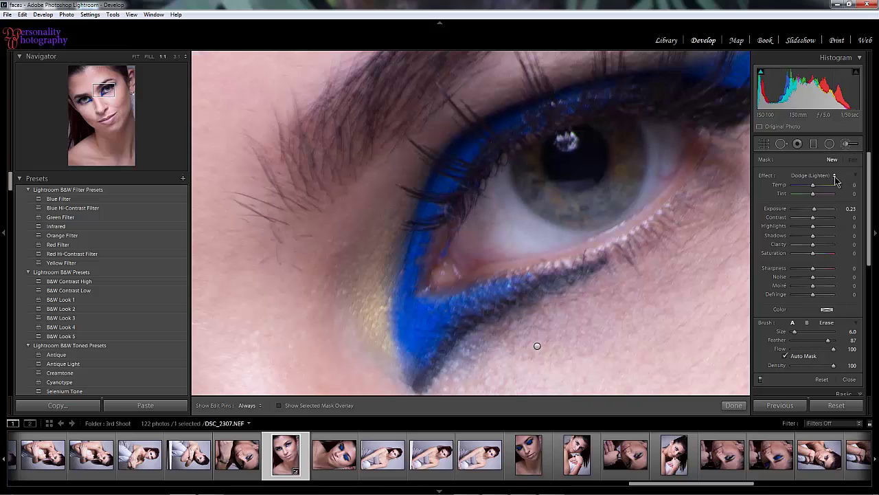
pyautogui.click(834, 177)
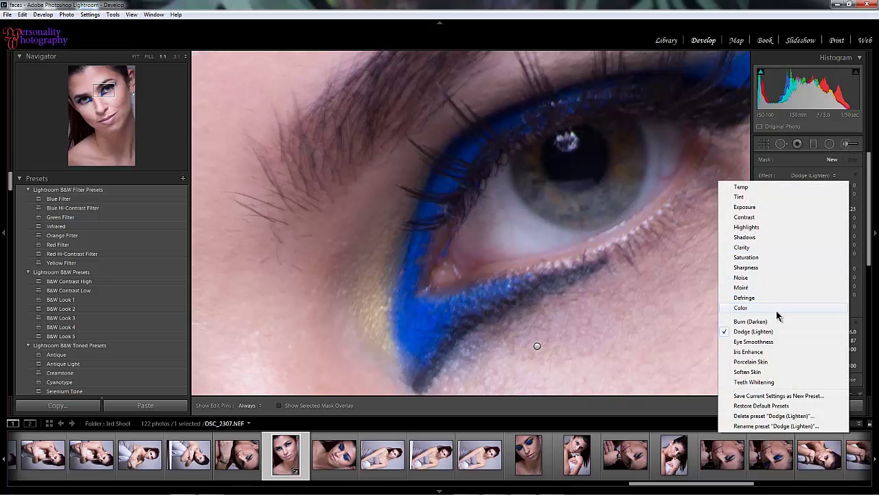
pyautogui.click(771, 352)
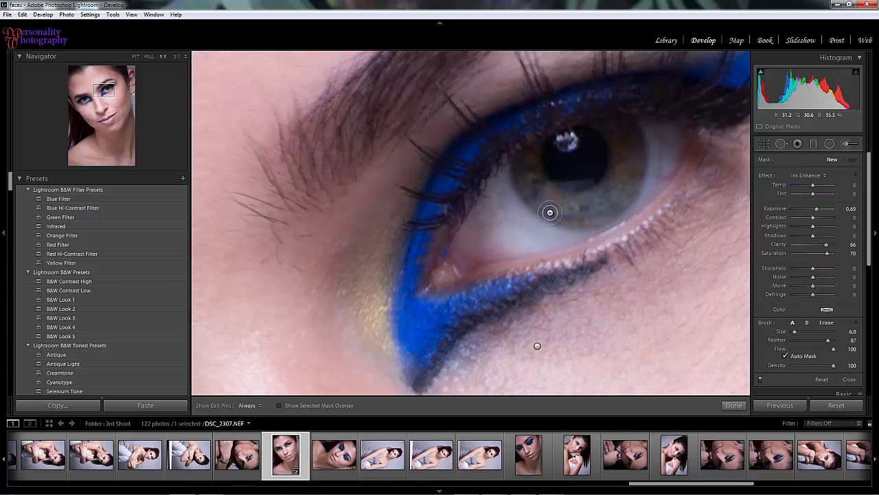
pyautogui.press('h')
pyautogui.press('h')
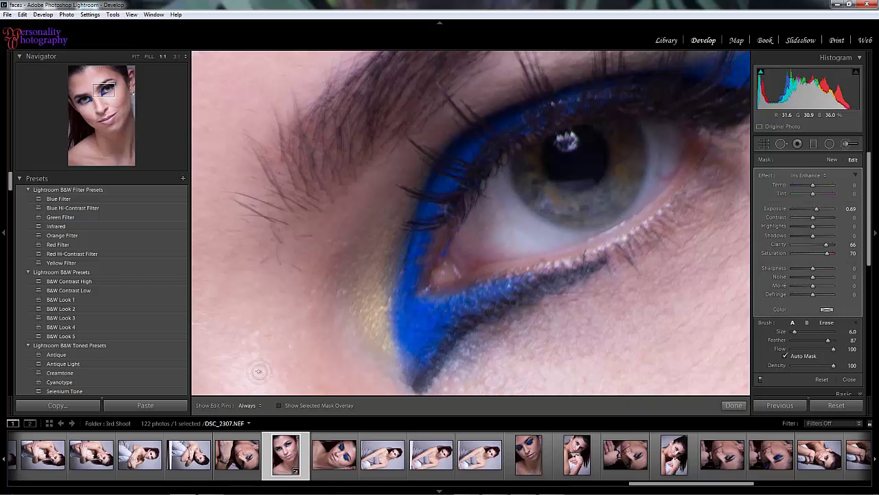
pyautogui.click(280, 405)
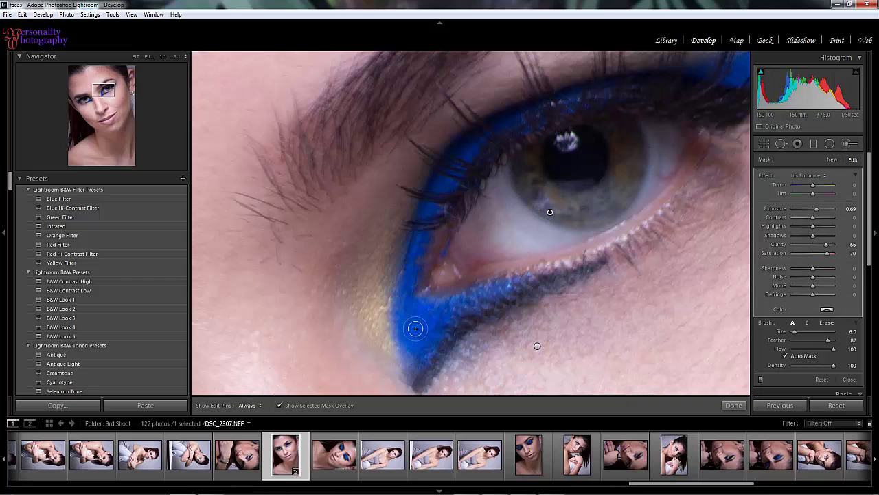
pyautogui.press('h')
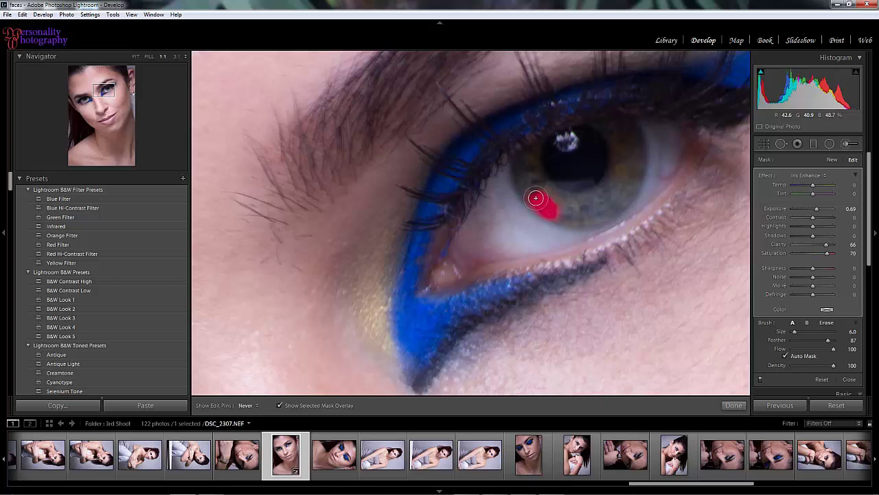
# Paint the Iris Enhance mask around the iris edge, across its centre and over the catchlight, adjusting the brush size between 5.0 and 9.0.
pyautogui.moveTo(520, 183)
pyautogui.mouseDown()
pyautogui.moveTo(517, 169)
pyautogui.moveTo(567, 133)
pyautogui.moveTo(620, 121)
pyautogui.moveTo(634, 128)
pyautogui.moveTo(641, 156)
pyautogui.moveTo(630, 196)
pyautogui.moveTo(576, 225)
pyautogui.moveTo(551, 218)
pyautogui.moveTo(571, 198)
pyautogui.mouseUp()
pyautogui.scroll(-2, 517, 174)
pyautogui.scroll(5, 572, 197)
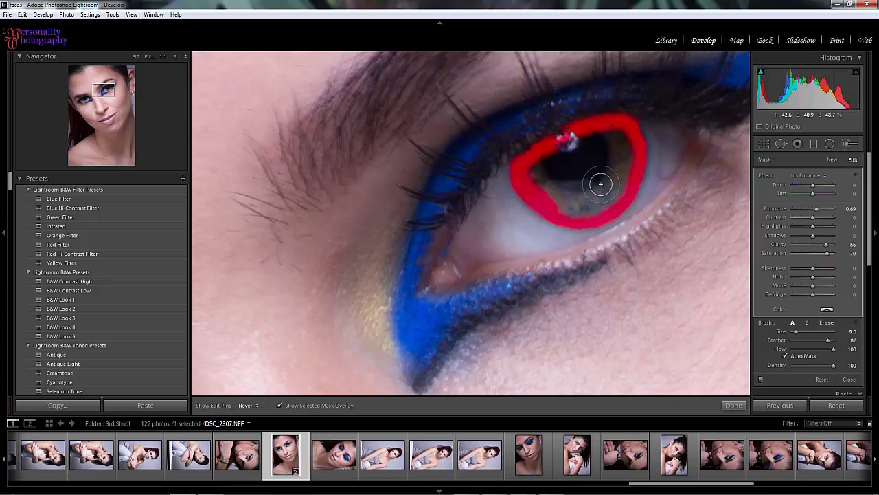
pyautogui.moveTo(570, 167)
pyautogui.mouseDown()
pyautogui.moveTo(591, 140)
pyautogui.moveTo(570, 139)
pyautogui.moveTo(618, 151)
pyautogui.moveTo(618, 143)
pyautogui.moveTo(620, 172)
pyautogui.moveTo(626, 151)
pyautogui.moveTo(618, 183)
pyautogui.moveTo(604, 199)
pyautogui.moveTo(565, 203)
pyautogui.moveTo(575, 211)
pyautogui.moveTo(563, 203)
pyautogui.moveTo(575, 200)
pyautogui.moveTo(544, 178)
pyautogui.moveTo(548, 162)
pyautogui.moveTo(537, 170)
pyautogui.moveTo(554, 154)
pyautogui.moveTo(531, 169)
pyautogui.moveTo(572, 138)
pyautogui.moveTo(596, 144)
pyautogui.moveTo(609, 167)
pyautogui.mouseUp()
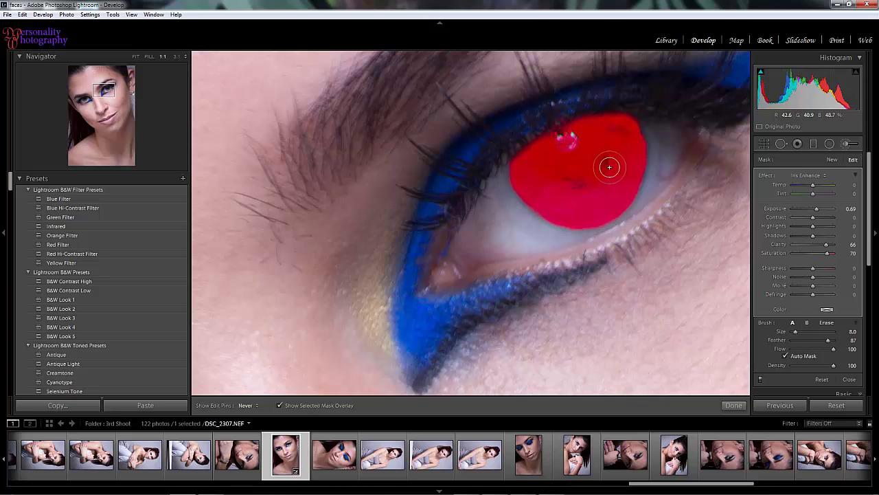
pyautogui.scroll(-4, 609, 167)
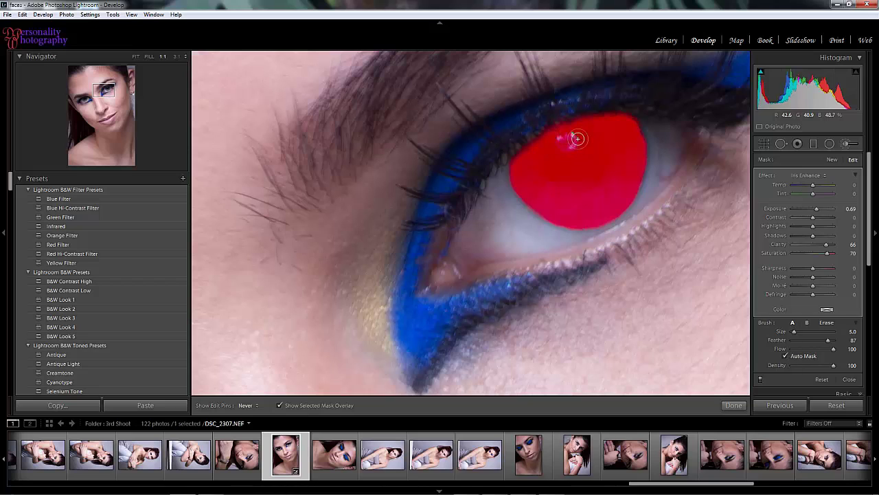
pyautogui.moveTo(575, 141); pyautogui.dragTo(559, 142)
# Extend the Iris Enhance mask over the whole iris and pupil of the opposite eye with brush sizes 5.0 to 8.0.
pyautogui.click(86, 99)
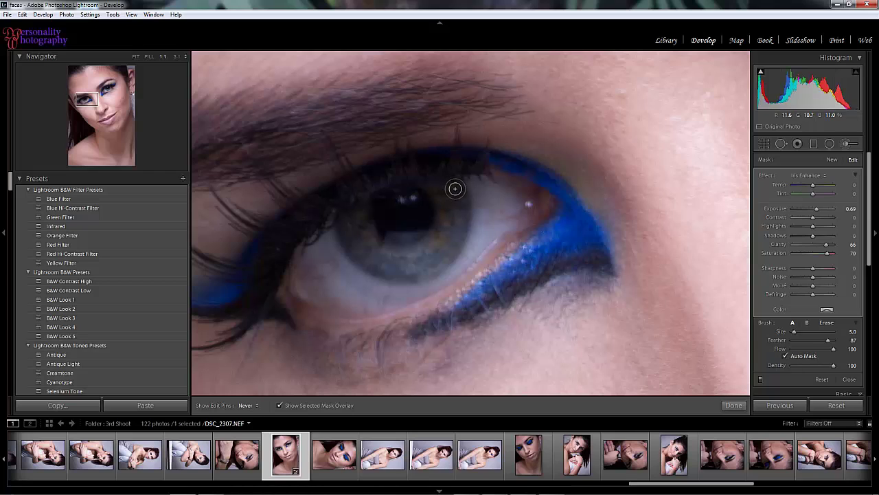
pyautogui.click(453, 189)
pyautogui.moveTo(460, 220)
pyautogui.mouseDown()
pyautogui.moveTo(439, 265)
pyautogui.moveTo(411, 274)
pyautogui.moveTo(378, 268)
pyautogui.moveTo(351, 247)
pyautogui.moveTo(348, 220)
pyautogui.moveTo(392, 197)
pyautogui.moveTo(448, 188)
pyautogui.moveTo(398, 200)
pyautogui.moveTo(423, 199)
pyautogui.moveTo(432, 225)
pyautogui.moveTo(440, 209)
pyautogui.moveTo(431, 234)
pyautogui.moveTo(400, 256)
pyautogui.moveTo(425, 247)
pyautogui.moveTo(436, 228)
pyautogui.moveTo(423, 251)
pyautogui.moveTo(446, 215)
pyautogui.moveTo(411, 203)
pyautogui.moveTo(415, 197)
pyautogui.moveTo(381, 199)
pyautogui.moveTo(401, 234)
pyautogui.moveTo(389, 230)
pyautogui.moveTo(397, 247)
pyautogui.moveTo(389, 255)
pyautogui.moveTo(363, 229)
pyautogui.moveTo(415, 220)
pyautogui.moveTo(423, 198)
pyautogui.moveTo(412, 197)
pyautogui.moveTo(442, 193)
pyautogui.moveTo(414, 195)
pyautogui.moveTo(406, 227)
pyautogui.moveTo(419, 248)
pyautogui.moveTo(369, 243)
pyautogui.moveTo(440, 195)
pyautogui.mouseUp()
pyautogui.press(']')
pyautogui.press(']')
pyautogui.press(']')
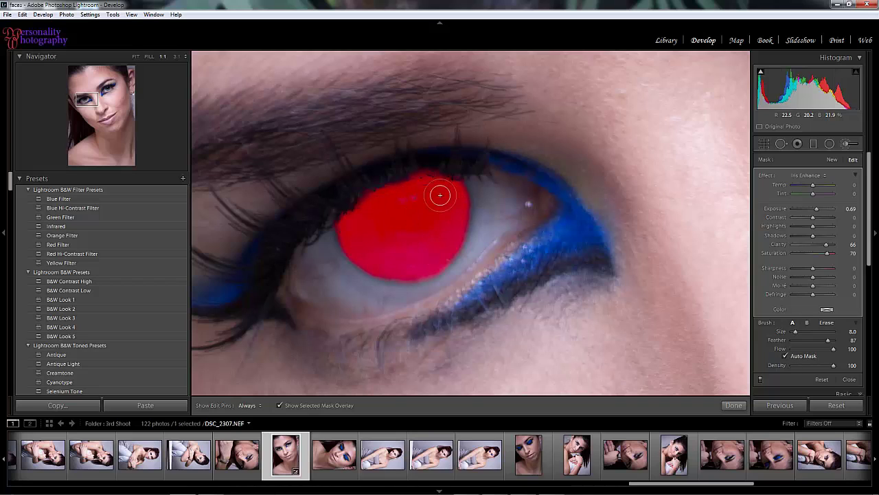
# Erase the mask spill along that eye's upper lashes with a size 4.5 eraser brush and hide the mask overlay.
pyautogui.press('alt')
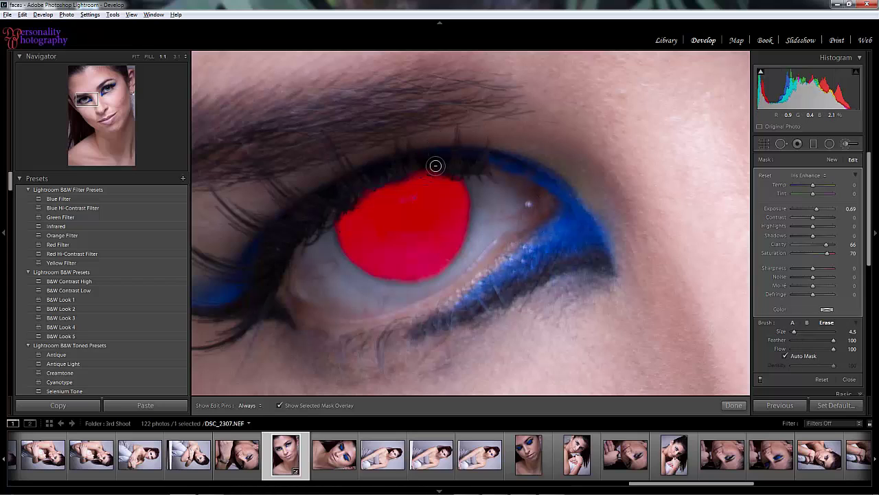
pyautogui.press('h')
pyautogui.moveTo(451, 171); pyautogui.dragTo(451, 171)
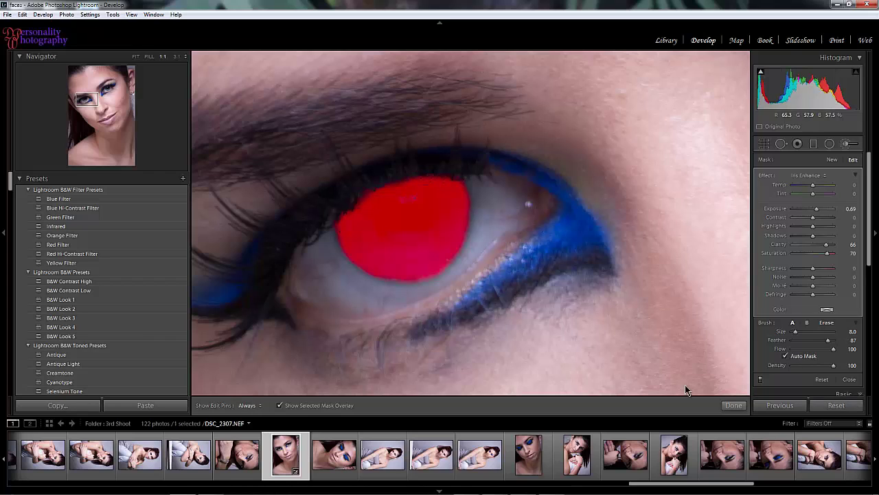
pyautogui.click(279, 406)
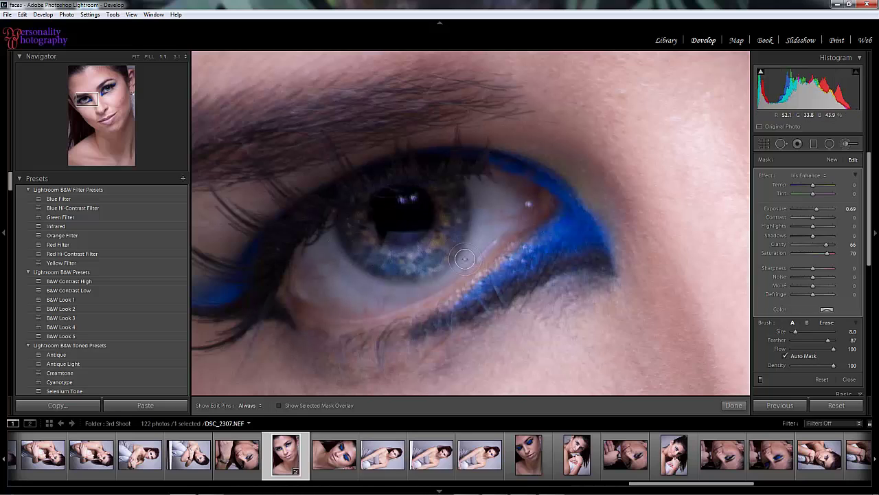
# Compare the whole portrait with the brush adjustments off and on, and finish the iris adjustment.
pyautogui.click(136, 58)
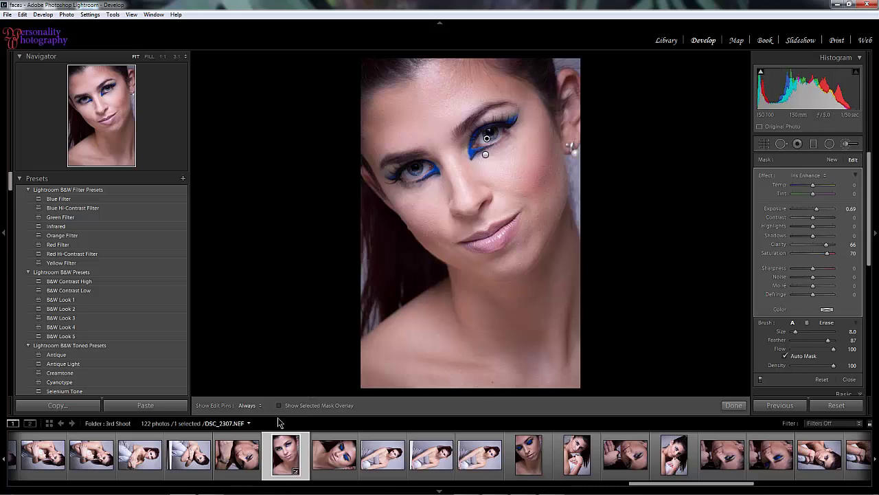
pyautogui.click(761, 379)
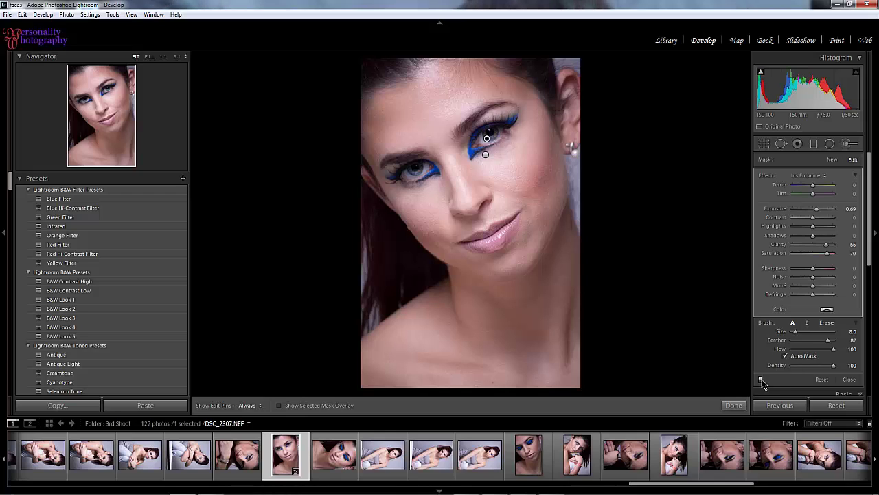
pyautogui.click(761, 379)
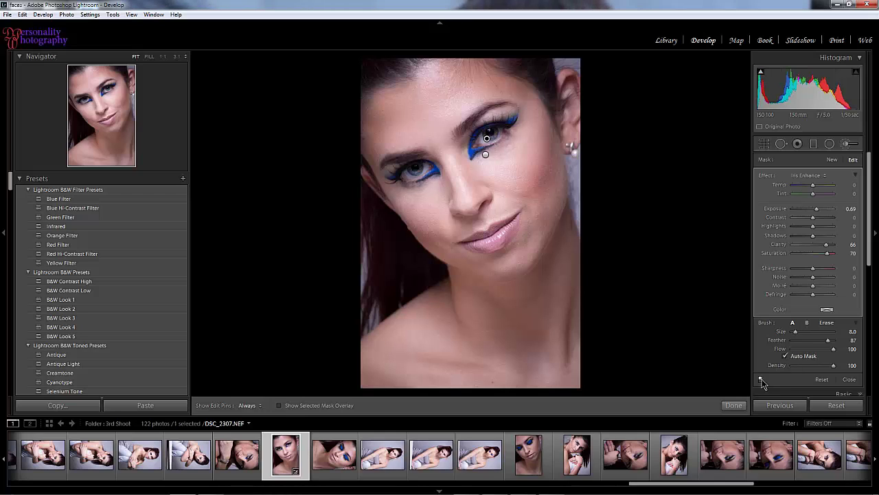
pyautogui.click(761, 379)
pyautogui.click(761, 380)
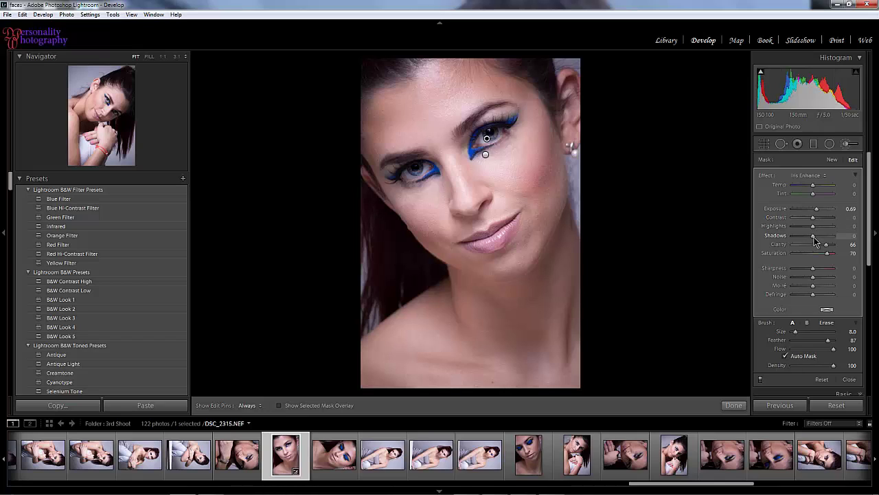
pyautogui.moveTo(814, 237); pyautogui.dragTo(820, 240)
pyautogui.moveTo(818, 238); pyautogui.dragTo(817, 239)
pyautogui.click(734, 405)
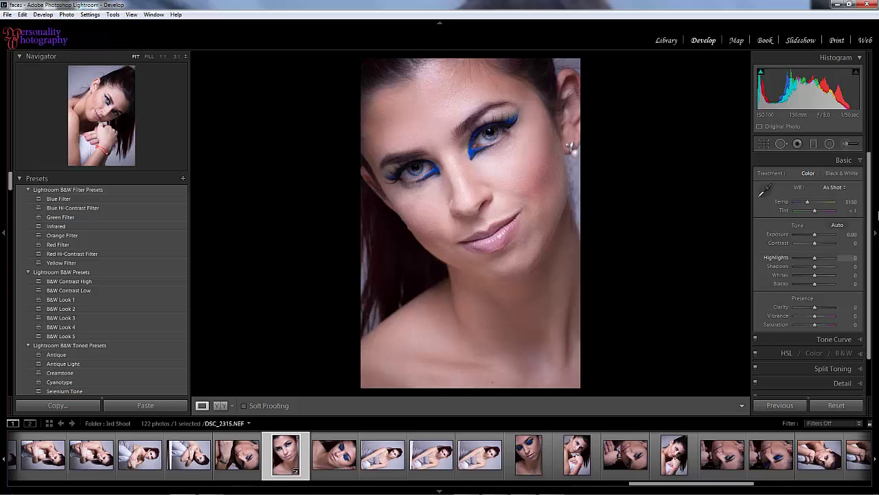
# Start an Adjustment Brush mask with the Soften Skin effect on the cheek nearest the earring at size 11.0, with its mask overlay shown.
pyautogui.click(852, 145)
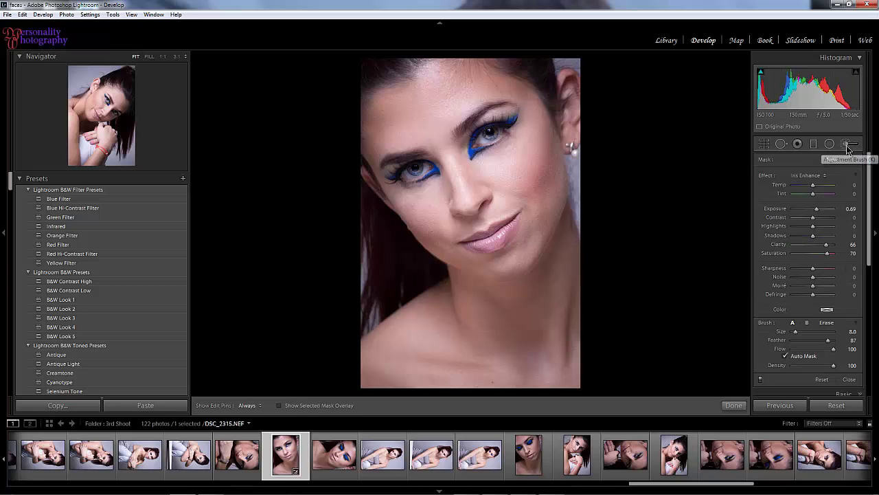
pyautogui.click(825, 176)
pyautogui.click(785, 372)
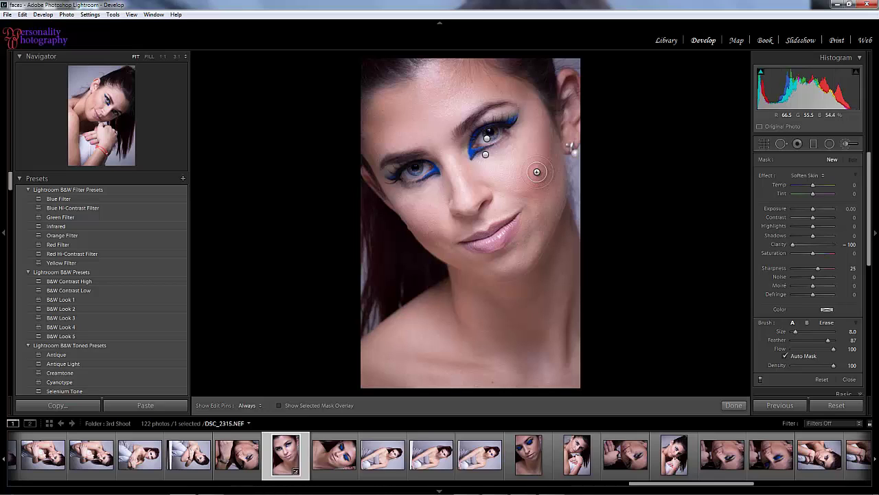
pyautogui.press('h')
pyautogui.scroll(3, 542, 166)
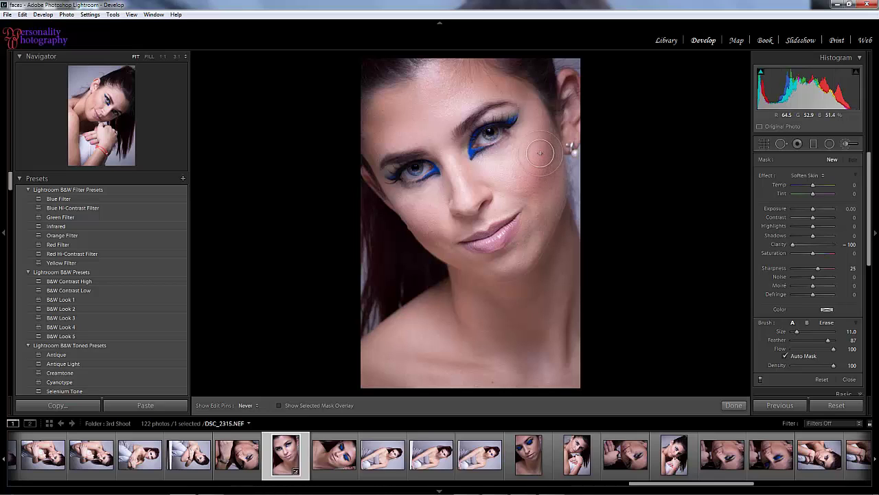
pyautogui.click(536, 170)
pyautogui.click(279, 406)
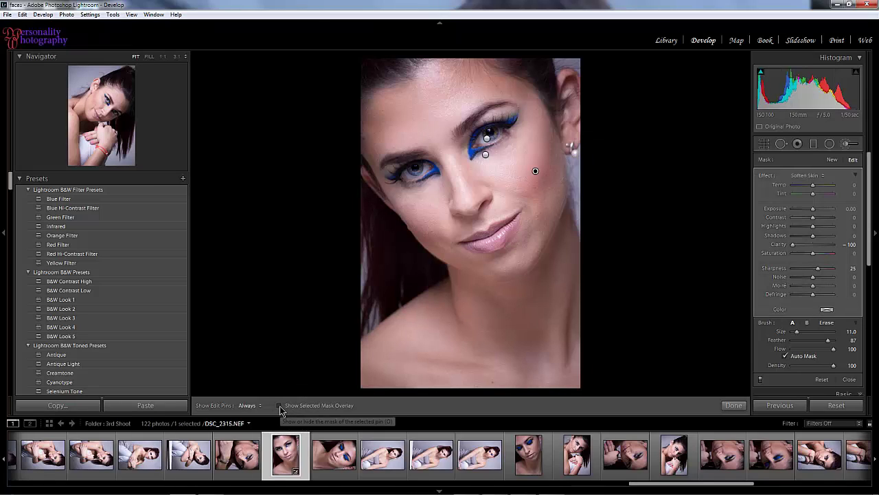
pyautogui.press('h')
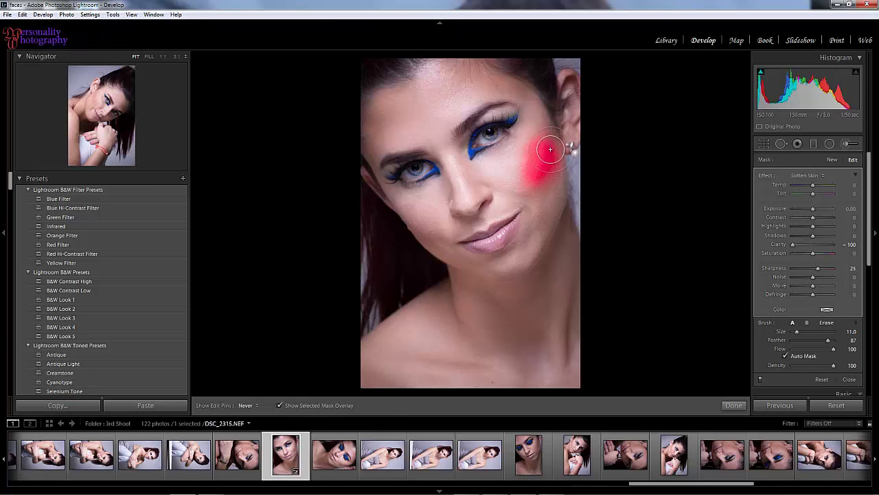
# Paint the Soften Skin mask over that cheek, the chin, the skin around the mouth and the entire forehead, adjusting the brush size between 7.0 and 11.0.
pyautogui.moveTo(549, 175)
pyautogui.mouseDown()
pyautogui.moveTo(534, 238)
pyautogui.moveTo(509, 274)
pyautogui.moveTo(466, 263)
pyautogui.moveTo(514, 262)
pyautogui.moveTo(527, 251)
pyautogui.moveTo(519, 268)
pyautogui.moveTo(529, 260)
pyautogui.moveTo(543, 236)
pyautogui.moveTo(499, 258)
pyautogui.moveTo(529, 230)
pyautogui.moveTo(530, 193)
pyautogui.moveTo(487, 208)
pyautogui.moveTo(500, 204)
pyautogui.moveTo(480, 222)
pyautogui.moveTo(486, 218)
pyautogui.moveTo(465, 221)
pyautogui.moveTo(487, 201)
pyautogui.moveTo(467, 208)
pyautogui.moveTo(447, 243)
pyautogui.moveTo(460, 259)
pyautogui.moveTo(444, 252)
pyautogui.moveTo(503, 266)
pyautogui.moveTo(524, 260)
pyautogui.moveTo(536, 215)
pyautogui.moveTo(540, 117)
pyautogui.moveTo(526, 93)
pyautogui.moveTo(531, 102)
pyautogui.moveTo(470, 66)
pyautogui.moveTo(431, 68)
pyautogui.moveTo(373, 94)
pyautogui.moveTo(369, 154)
pyautogui.moveTo(419, 140)
pyautogui.moveTo(501, 92)
pyautogui.mouseUp()
pyautogui.scroll(-4, 545, 207)
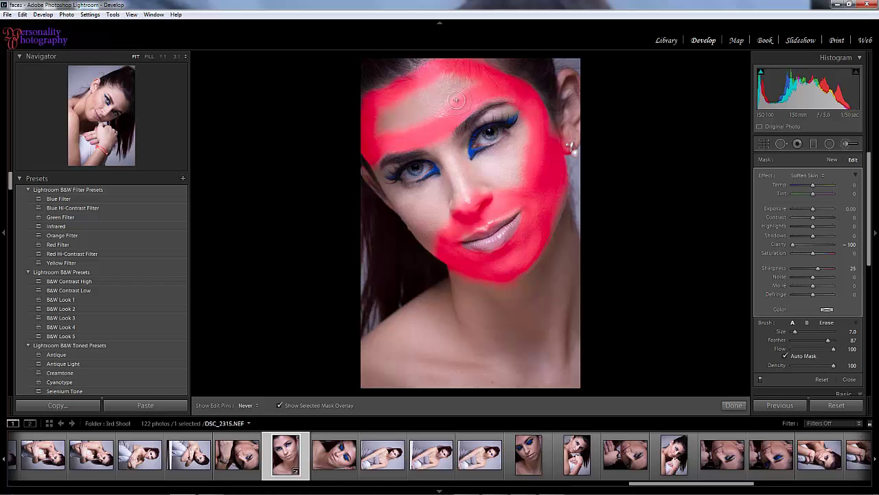
pyautogui.scroll(2, 439, 111)
pyautogui.moveTo(440, 110)
pyautogui.mouseDown()
pyautogui.moveTo(458, 91)
pyautogui.moveTo(403, 126)
pyautogui.moveTo(391, 118)
pyautogui.moveTo(383, 125)
pyautogui.moveTo(425, 102)
pyautogui.moveTo(378, 121)
pyautogui.moveTo(390, 104)
pyautogui.moveTo(436, 84)
pyautogui.moveTo(465, 87)
pyautogui.moveTo(438, 98)
pyautogui.moveTo(462, 80)
pyautogui.mouseUp()
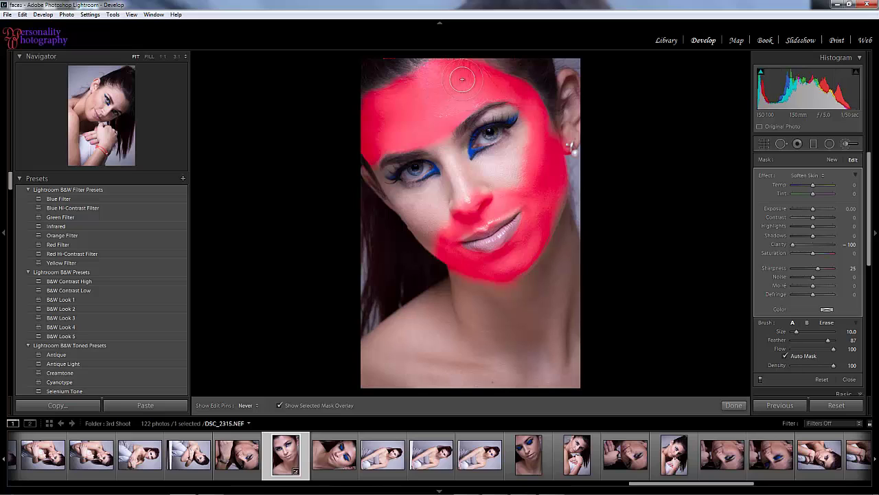
# Extend the Soften Skin mask over the nose and the opposite cheek up to the lower lashes with a size 9.0 brush.
pyautogui.scroll(-1, 457, 135)
pyautogui.moveTo(458, 176)
pyautogui.mouseDown()
pyautogui.moveTo(478, 222)
pyautogui.moveTo(484, 195)
pyautogui.mouseUp()
pyautogui.scroll(3, 516, 186)
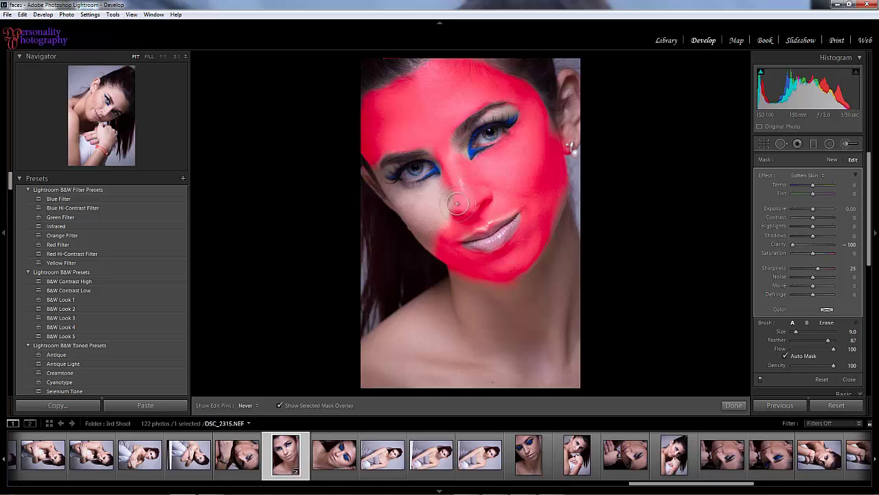
pyautogui.moveTo(446, 232)
pyautogui.mouseDown()
pyautogui.moveTo(434, 239)
pyautogui.moveTo(404, 210)
pyautogui.moveTo(408, 202)
pyautogui.moveTo(440, 209)
pyautogui.moveTo(445, 194)
pyautogui.moveTo(430, 180)
pyautogui.moveTo(411, 197)
pyautogui.moveTo(417, 195)
pyautogui.mouseUp()
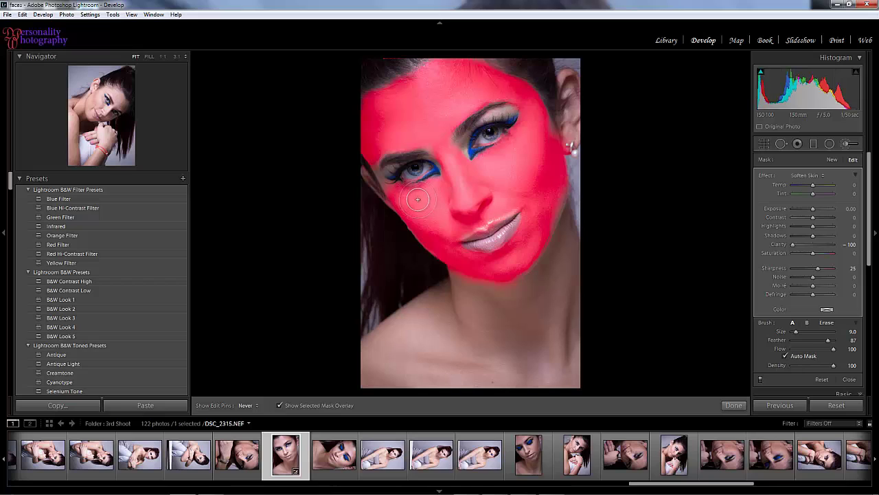
# Paint the Soften Skin mask over the temple beside the outer corner of the eye farthest from the earring at size 10.0.
pyautogui.press('h')
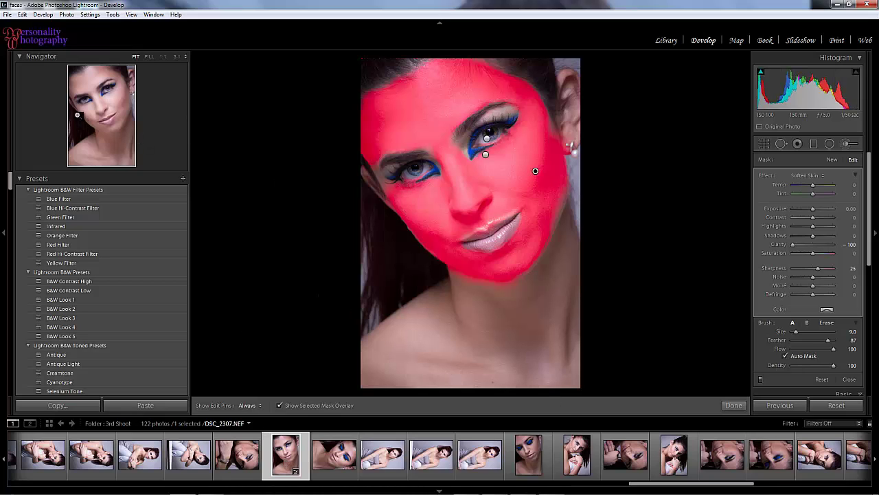
pyautogui.click(78, 103)
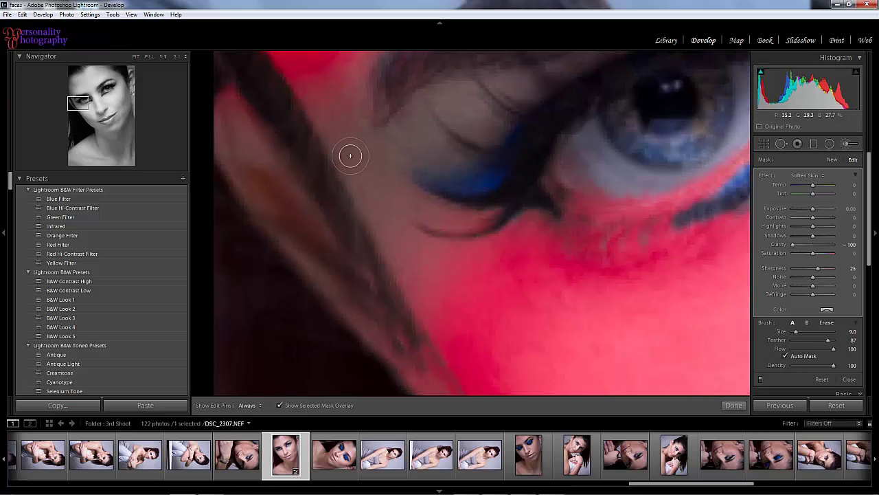
pyautogui.press('h')
pyautogui.press(']')
pyautogui.click(340, 140)
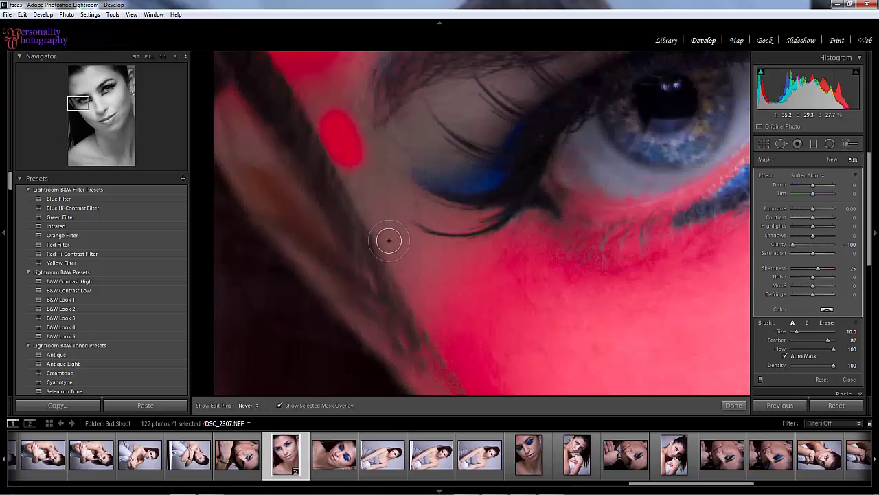
pyautogui.moveTo(388, 240); pyautogui.dragTo(330, 108)
# Extend the mask around that eye's outer corner and across its upper lid below the brow, using brush sizes between 12.0 and 6.0.
pyautogui.press(']')
pyautogui.press(']')
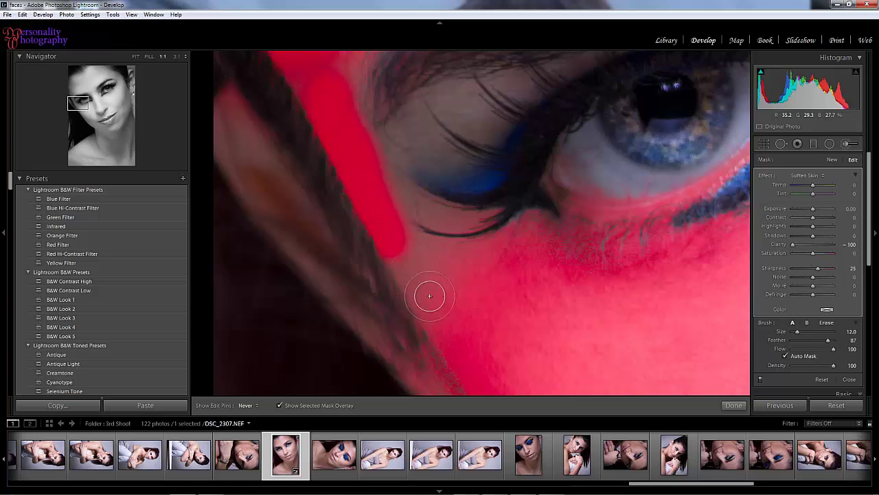
pyautogui.moveTo(430, 295)
pyautogui.mouseDown()
pyautogui.moveTo(417, 245)
pyautogui.moveTo(392, 209)
pyautogui.moveTo(456, 219)
pyautogui.moveTo(400, 190)
pyautogui.moveTo(395, 152)
pyautogui.moveTo(424, 109)
pyautogui.moveTo(474, 97)
pyautogui.moveTo(483, 120)
pyautogui.moveTo(429, 144)
pyautogui.moveTo(461, 131)
pyautogui.moveTo(511, 82)
pyautogui.moveTo(585, 58)
pyautogui.mouseUp()
pyautogui.press('[')
pyautogui.press('[')
pyautogui.press('[')
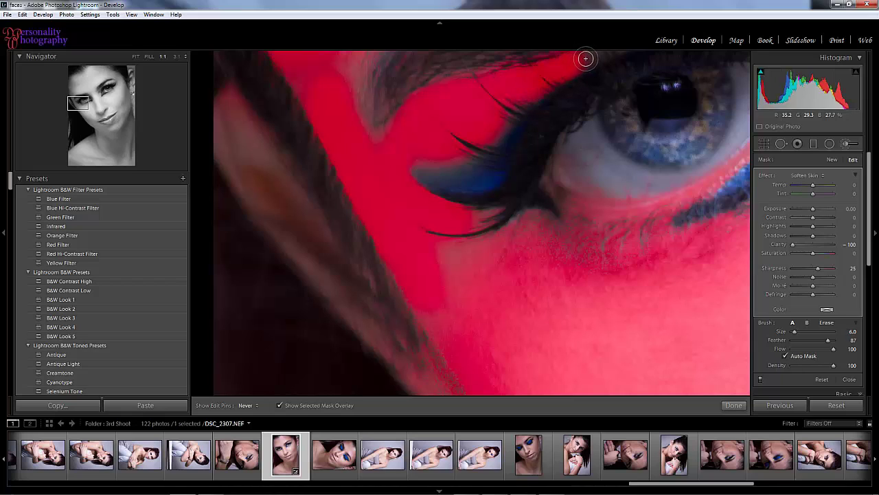
# Paint the inner half of the same upper eyelid from the nose-side corner outward, reducing the brush size from 6.0 to 5.0.
pyautogui.press('h')
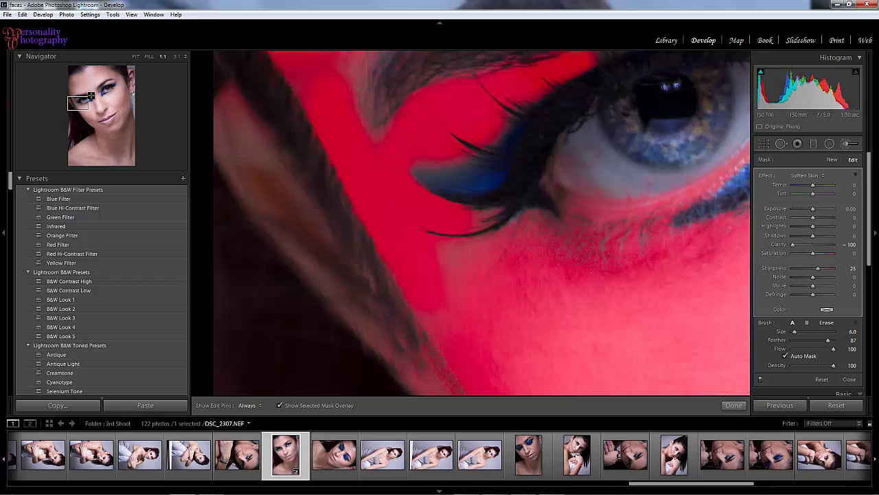
pyautogui.click(96, 103)
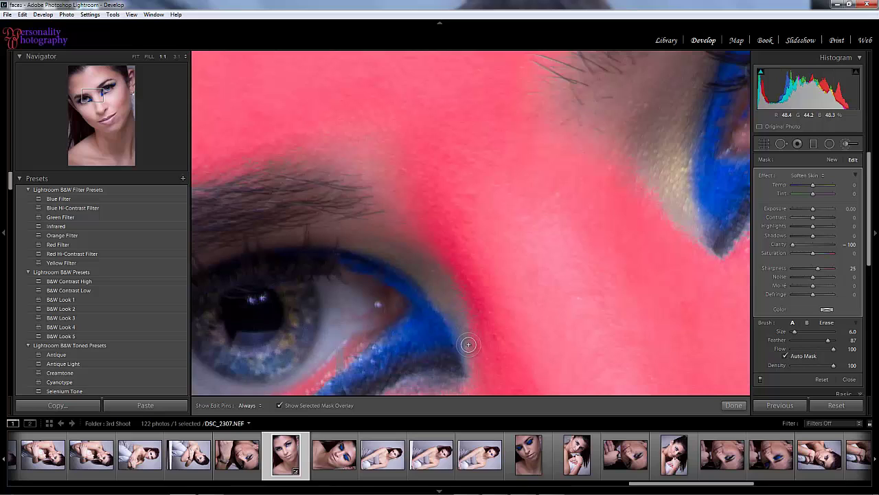
pyautogui.press('h')
pyautogui.scroll(2, 427, 273)
pyautogui.moveTo(426, 273); pyautogui.dragTo(334, 236)
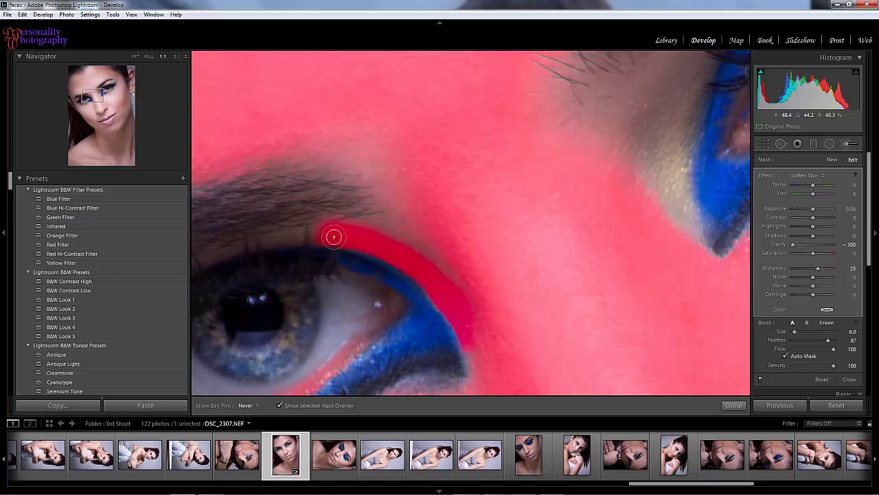
pyautogui.scroll(-2, 284, 238)
pyautogui.scroll(-1, 268, 241)
pyautogui.moveTo(269, 241); pyautogui.dragTo(190, 267)
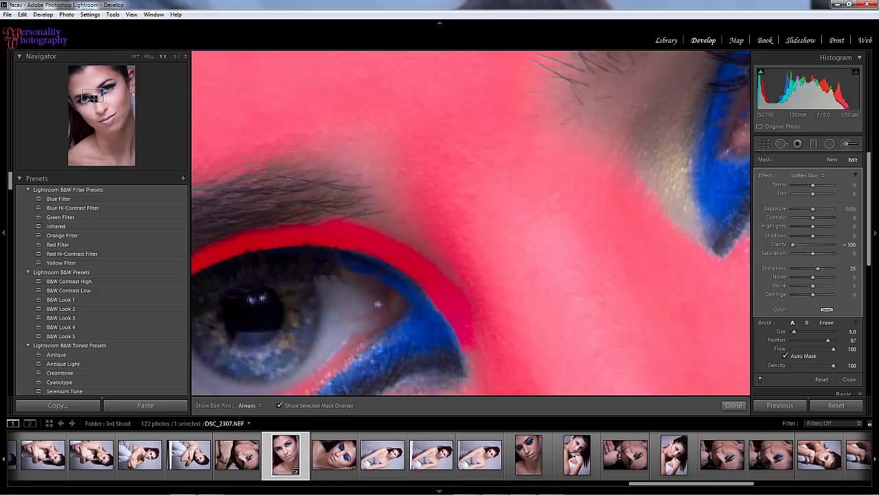
# Erase the mask from the lower eyelid rim of the same eye with a size 4.5 eraser.
pyautogui.click(80, 105)
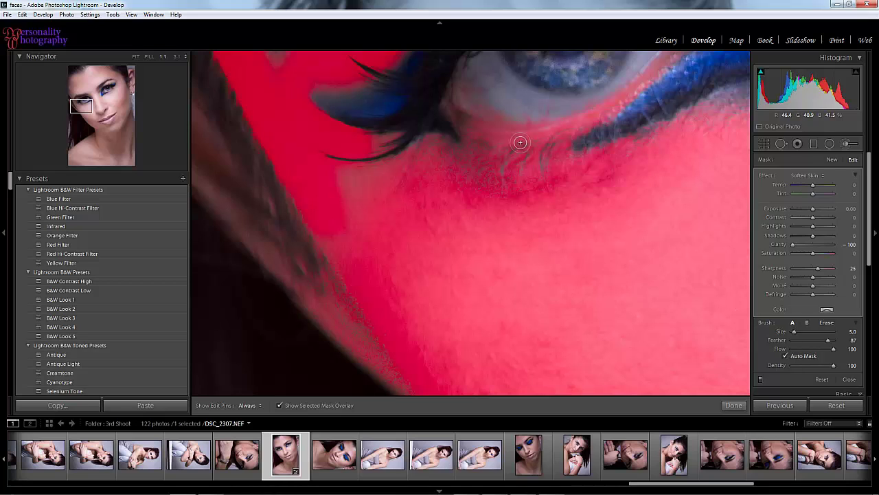
pyautogui.press('alt')
pyautogui.press('h')
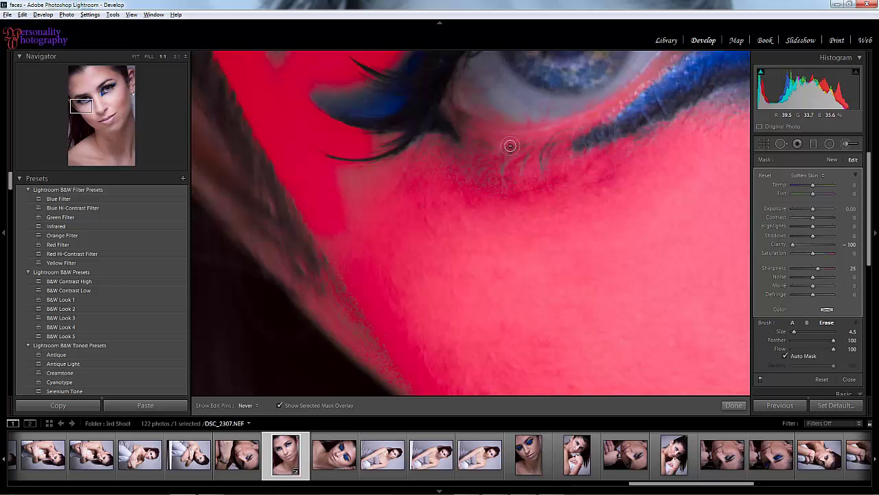
pyautogui.moveTo(545, 143)
pyautogui.mouseDown()
pyautogui.moveTo(591, 138)
pyautogui.moveTo(679, 75)
pyautogui.moveTo(664, 86)
pyautogui.mouseUp()
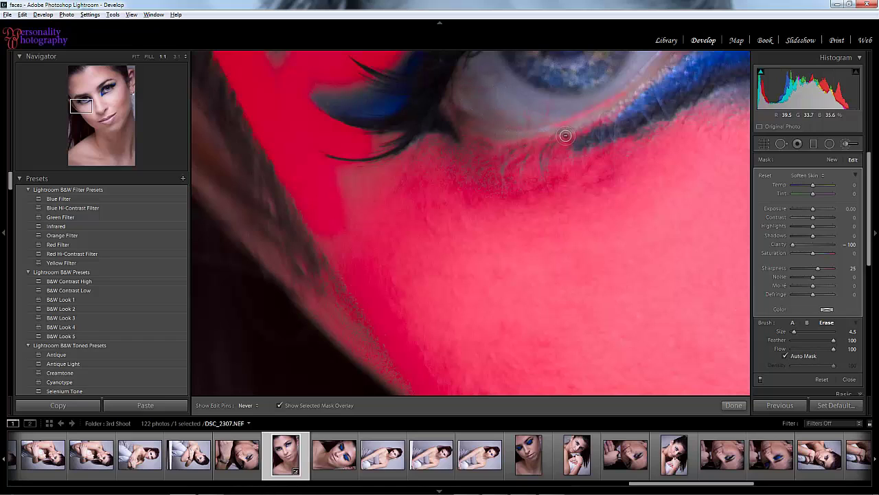
# Fill mask gaps at the inner corner of the eye nearest the earring and beside the opposite eye's outer cheek at size 5.0.
pyautogui.click(150, 59)
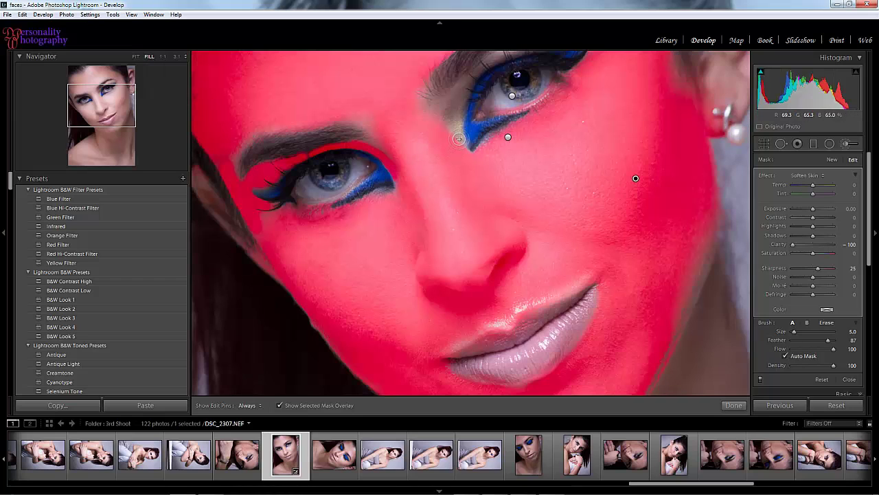
pyautogui.press('h')
pyautogui.moveTo(449, 101)
pyautogui.mouseDown()
pyautogui.moveTo(447, 117)
pyautogui.moveTo(462, 83)
pyautogui.moveTo(450, 128)
pyautogui.mouseUp()
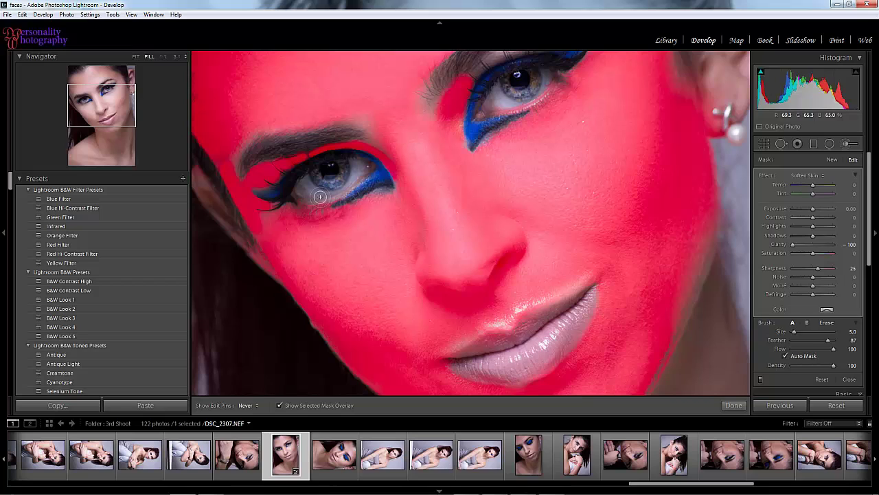
pyautogui.moveTo(255, 244)
pyautogui.mouseDown()
pyautogui.moveTo(259, 226)
pyautogui.moveTo(283, 224)
pyautogui.mouseUp()
pyautogui.press('h')
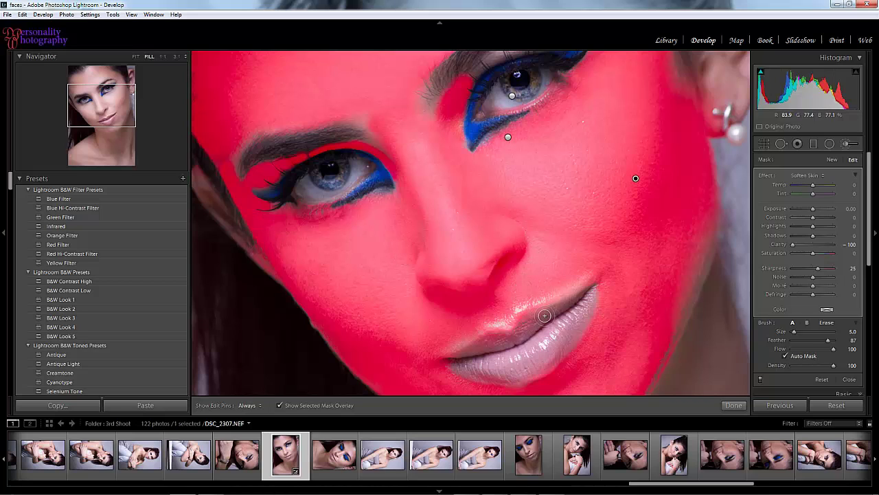
# Erase the mask spill from the upper lip at size 4.5 and paint the skin just above the lip at size 5.0.
pyautogui.press('alt')
pyautogui.press('h')
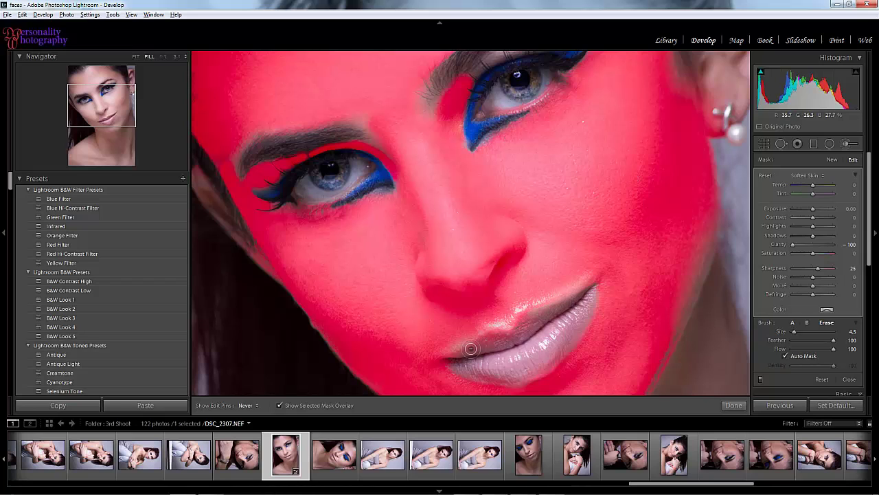
pyautogui.press('h')
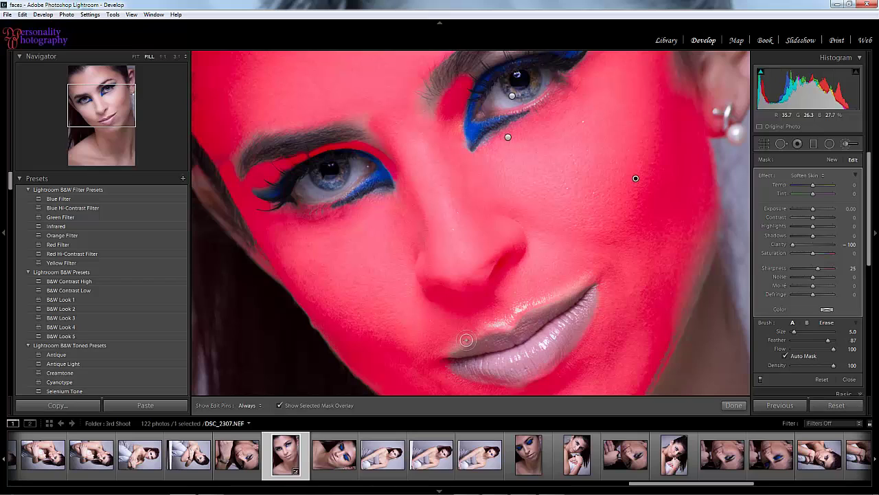
pyautogui.press('h')
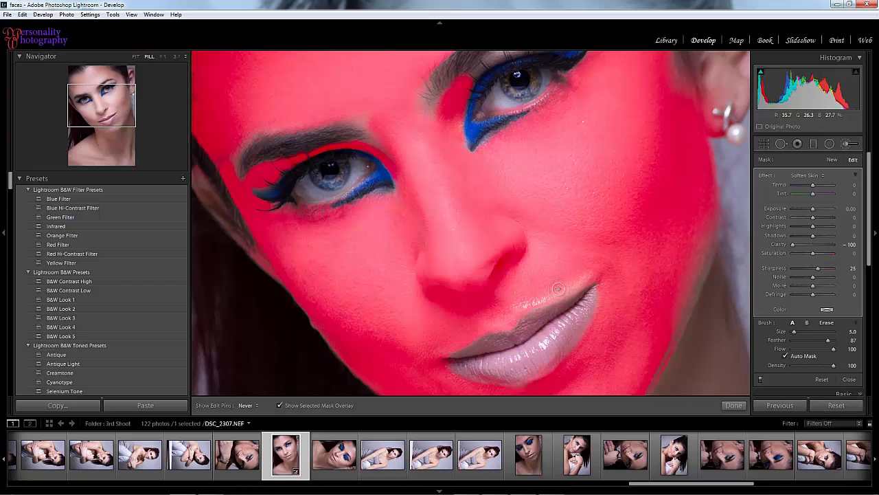
pyautogui.moveTo(558, 289)
pyautogui.mouseDown()
pyautogui.moveTo(594, 271)
pyautogui.moveTo(552, 296)
pyautogui.moveTo(571, 276)
pyautogui.mouseUp()
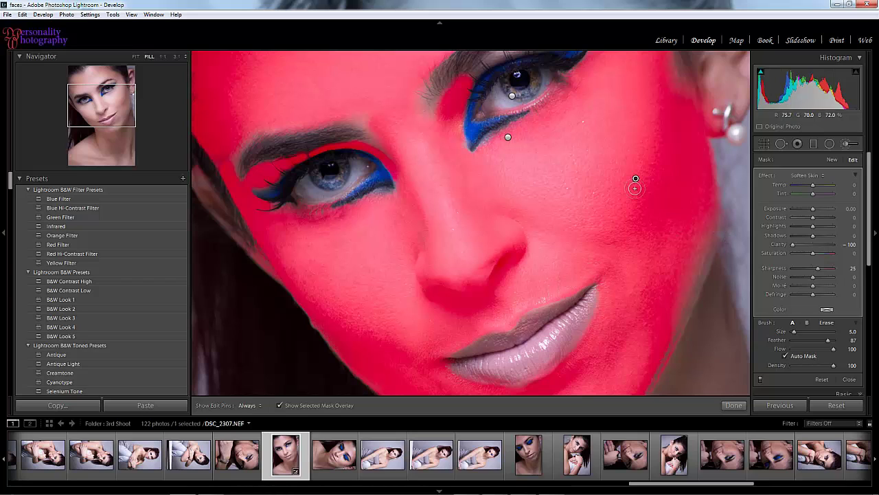
# Paint the mask along the edge of the cheek and jaw below the earring with the size 5.0 brush.
pyautogui.press('h')
pyautogui.moveTo(693, 299)
pyautogui.mouseDown()
pyautogui.moveTo(674, 333)
pyautogui.moveTo(706, 260)
pyautogui.moveTo(708, 243)
pyautogui.moveTo(689, 283)
pyautogui.moveTo(703, 228)
pyautogui.moveTo(673, 321)
pyautogui.mouseUp()
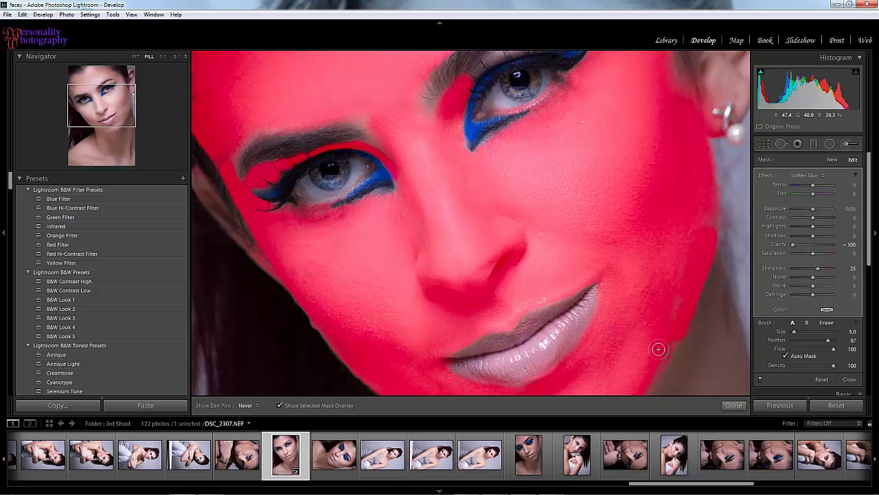
pyautogui.press('h')
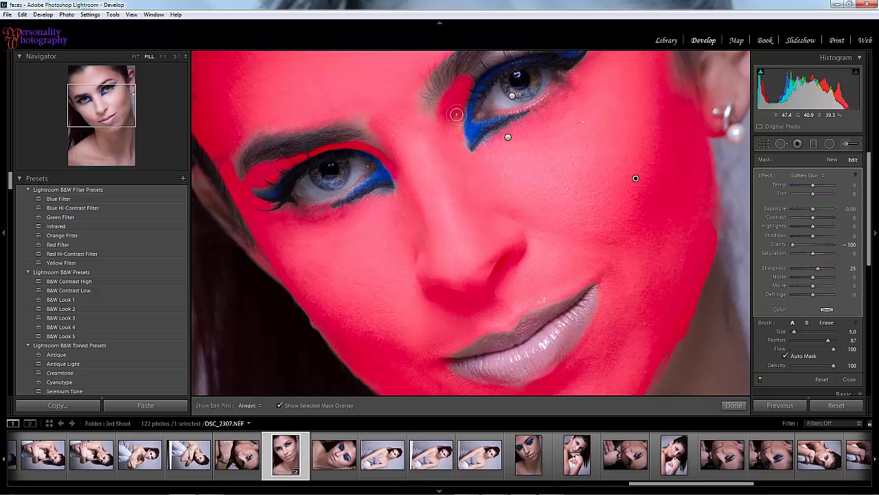
# Paint the mask over the upper eyelid of the eye nearest the earring, from inner corner to outer brow, at size 5.0.
pyautogui.click(114, 83)
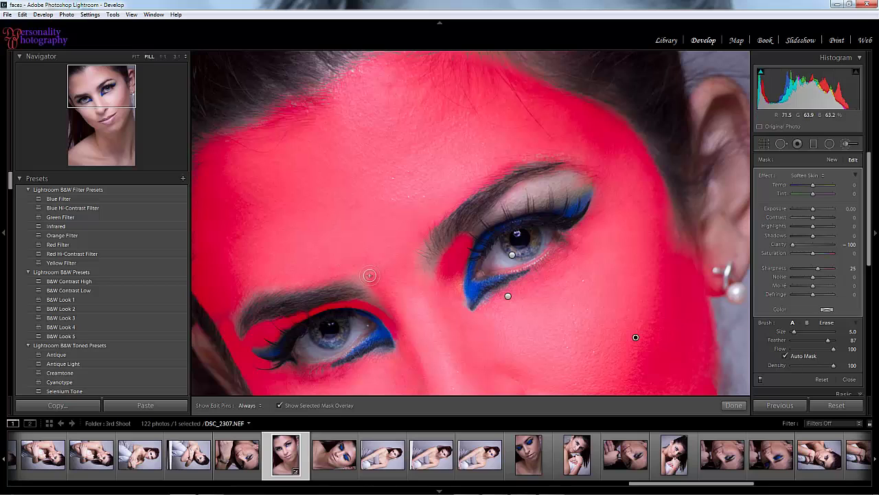
pyautogui.press('h')
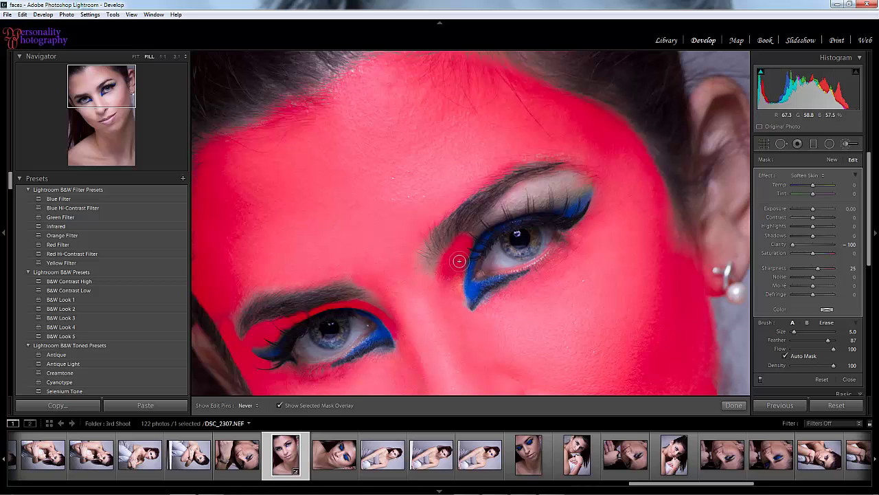
pyautogui.moveTo(459, 261)
pyautogui.mouseDown()
pyautogui.moveTo(512, 200)
pyautogui.moveTo(548, 182)
pyautogui.moveTo(584, 185)
pyautogui.moveTo(516, 210)
pyautogui.mouseUp()
pyautogui.moveTo(573, 183)
pyautogui.mouseDown()
pyautogui.moveTo(555, 182)
pyautogui.moveTo(574, 184)
pyautogui.mouseUp()
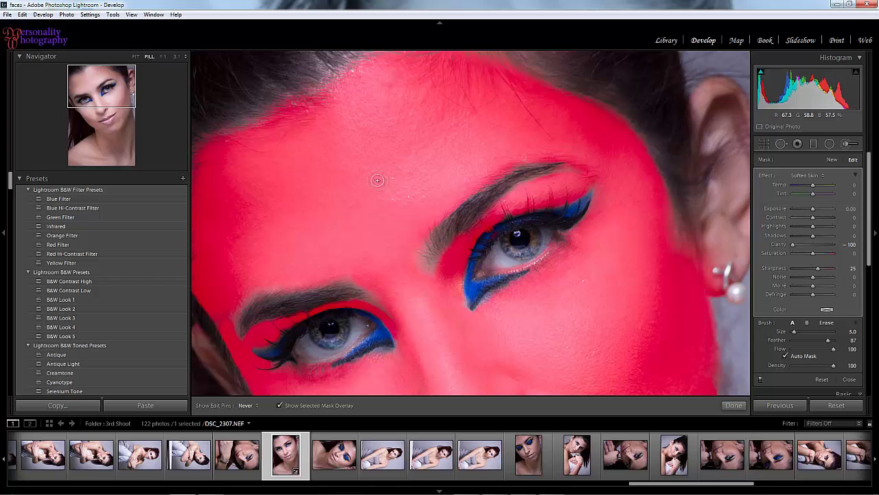
pyautogui.press('h')
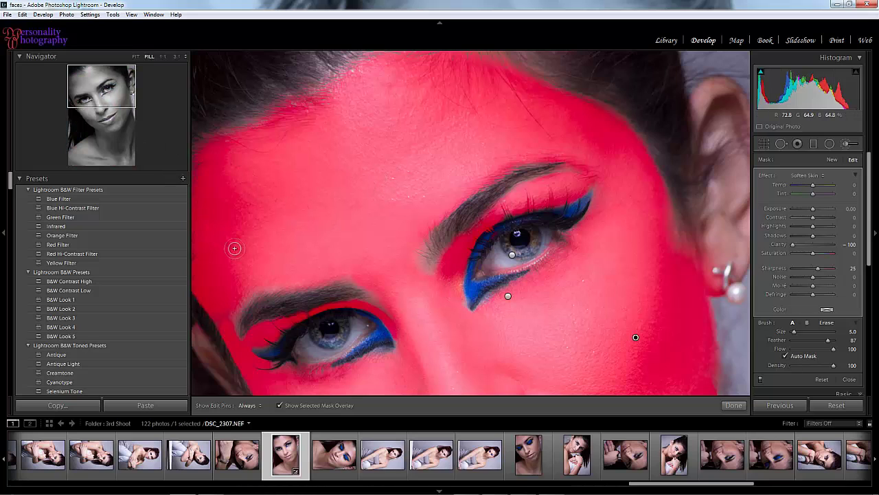
# Check the mask edge at the chin and extend it along the earring-side jawline with the size 5.0 brush.
pyautogui.click(136, 57)
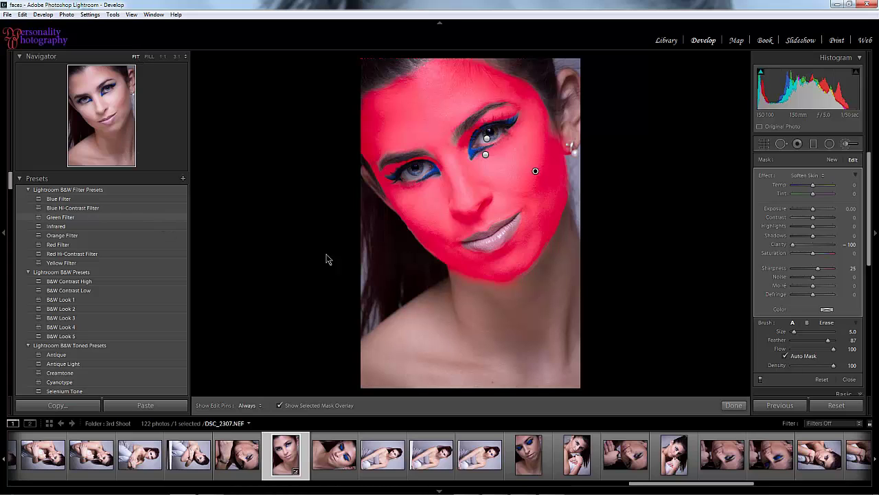
pyautogui.click(110, 132)
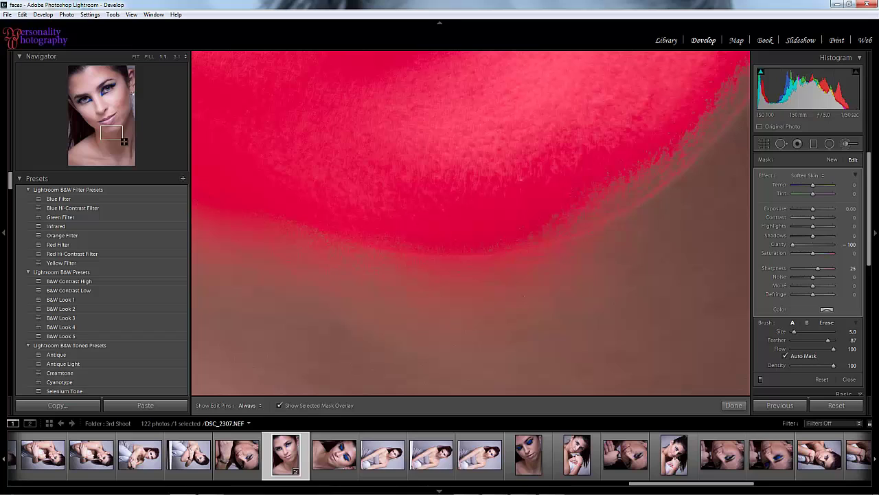
pyautogui.moveTo(114, 132); pyautogui.dragTo(109, 131)
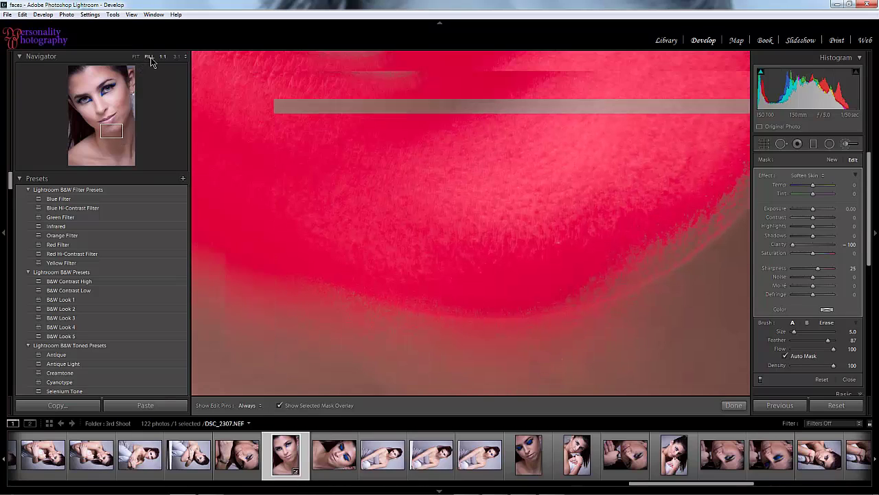
pyautogui.click(150, 57)
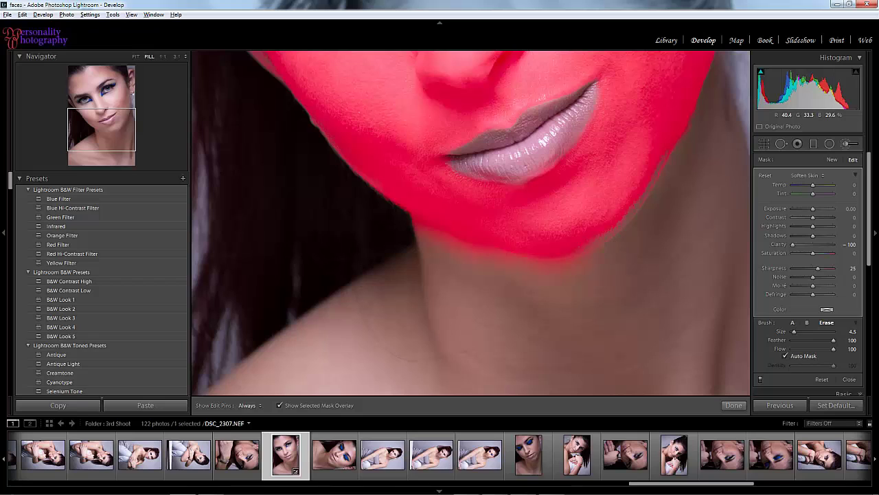
pyautogui.press('h')
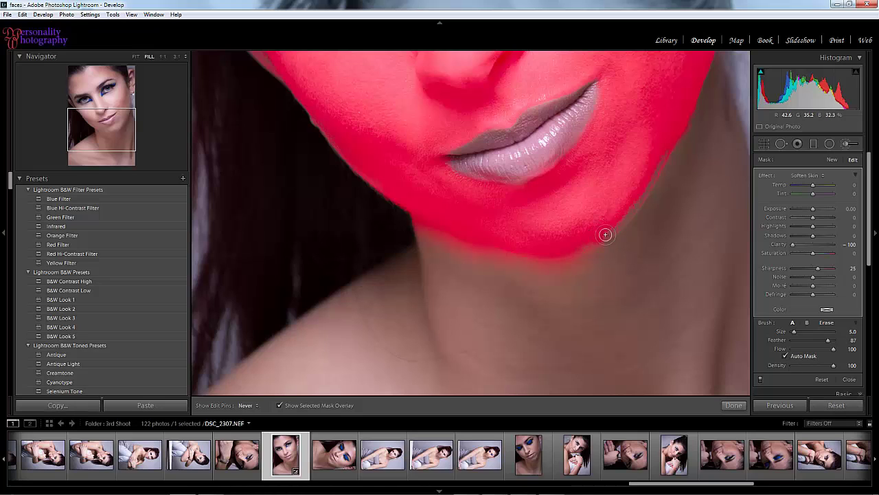
pyautogui.moveTo(618, 227); pyautogui.dragTo(666, 149)
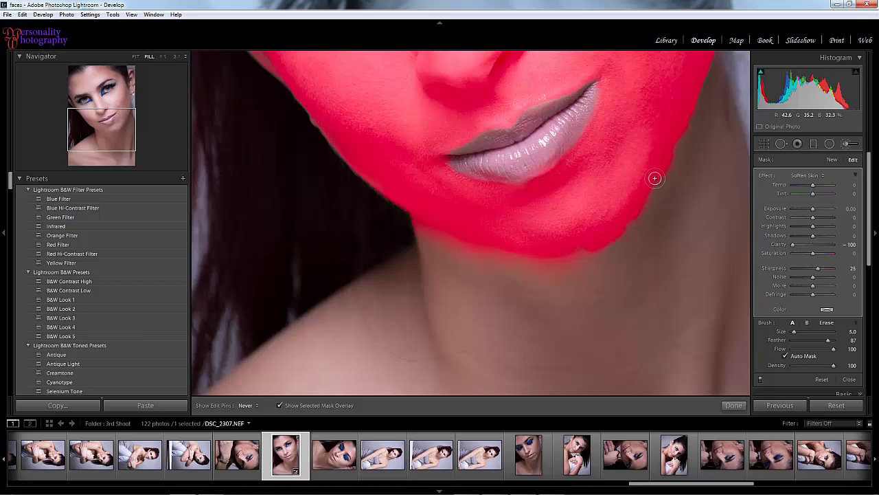
# Erase the mask spill below the jaw and chin with a size 4.5 eraser, and start a new Soften Skin brush mask.
pyautogui.press('alt')
pyautogui.press('h')
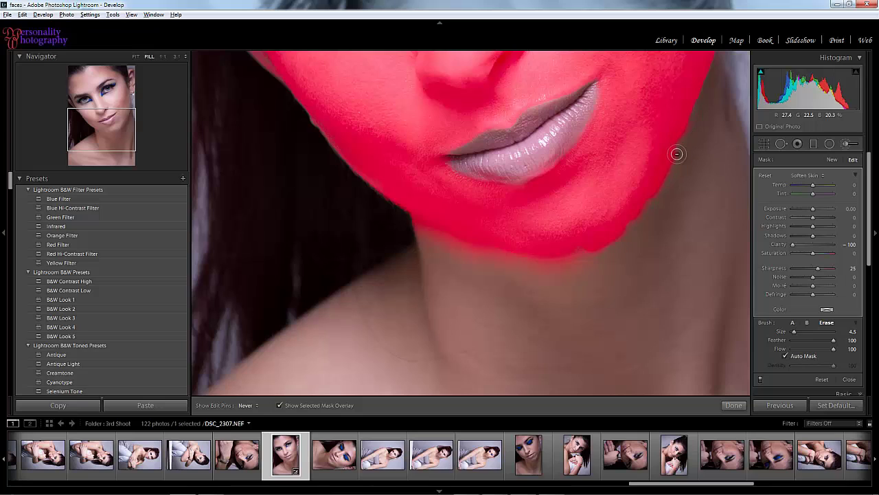
pyautogui.moveTo(677, 154); pyautogui.dragTo(672, 165)
pyautogui.moveTo(652, 202)
pyautogui.mouseDown()
pyautogui.moveTo(611, 253)
pyautogui.moveTo(558, 266)
pyautogui.mouseUp()
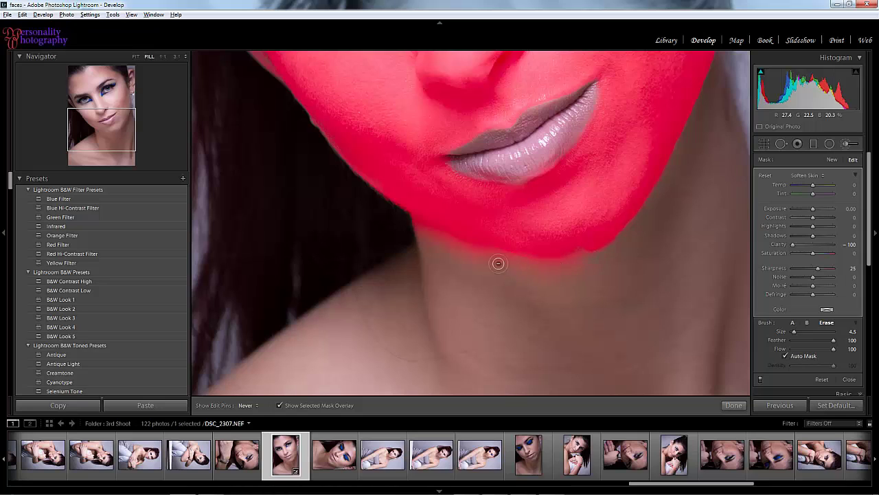
pyautogui.moveTo(473, 254)
pyautogui.mouseDown()
pyautogui.moveTo(399, 220)
pyautogui.moveTo(462, 252)
pyautogui.moveTo(415, 227)
pyautogui.mouseUp()
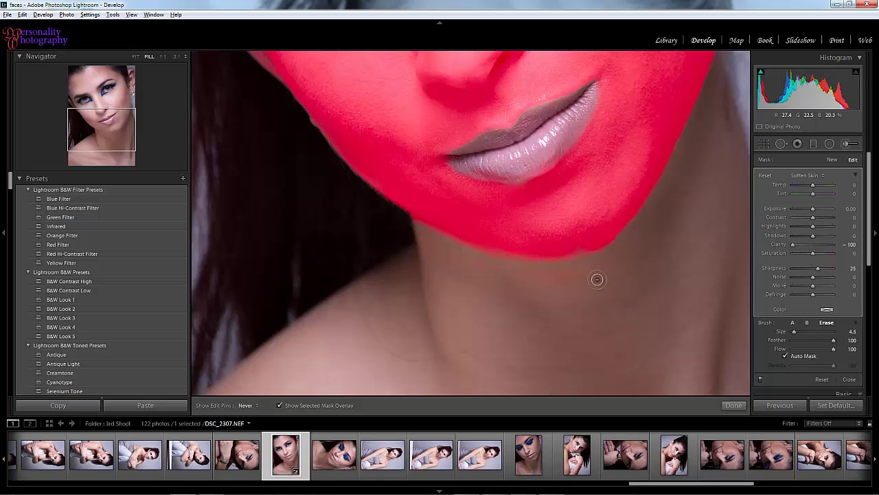
pyautogui.click(832, 159)
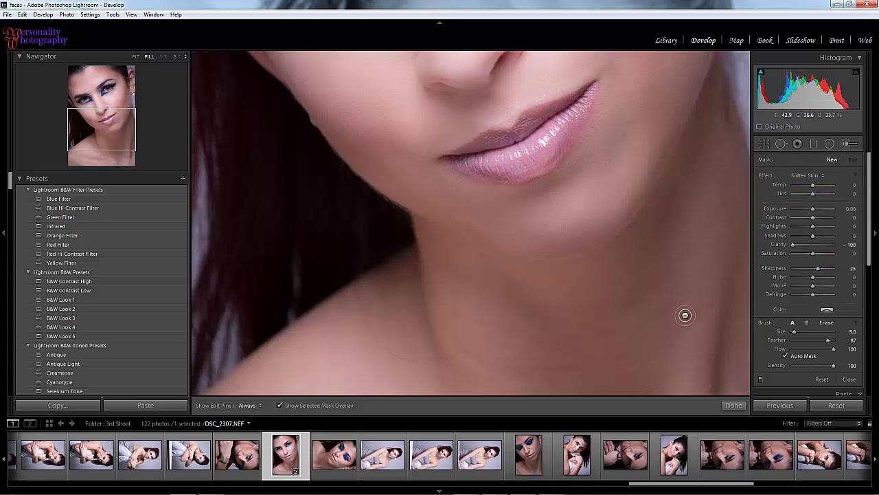
# Paint the Soften Skin mask over the shoulder, chest and neck with the brush enlarged to size 24.0.
pyautogui.scroll(6, 686, 315)
pyautogui.scroll(4, 698, 330)
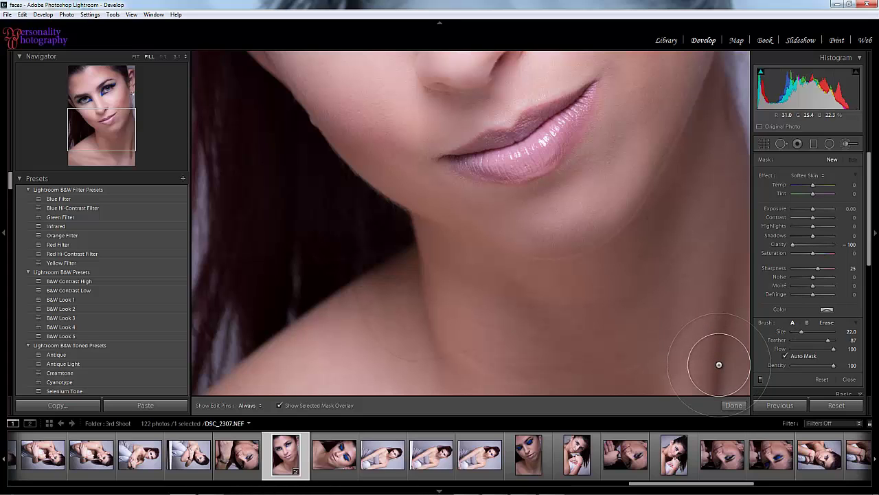
pyautogui.click(97, 162)
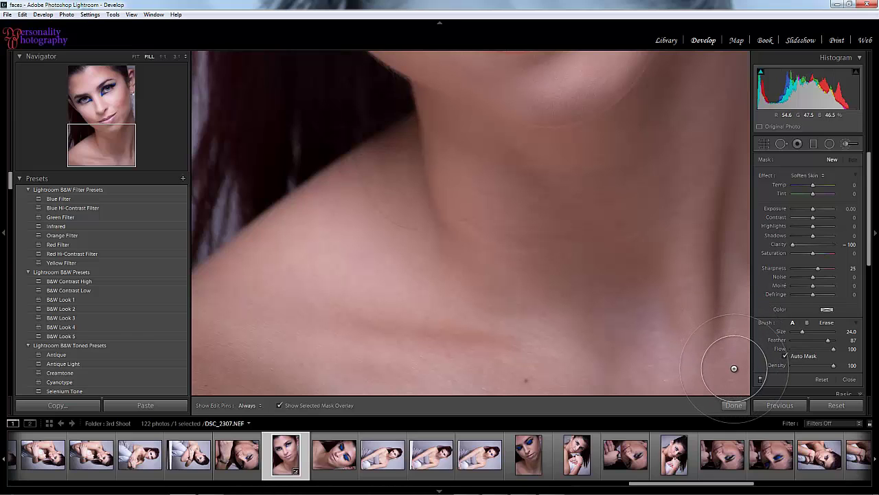
pyautogui.moveTo(733, 368)
pyautogui.mouseDown()
pyautogui.moveTo(429, 396)
pyautogui.moveTo(200, 388)
pyautogui.moveTo(211, 294)
pyautogui.moveTo(239, 287)
pyautogui.moveTo(275, 251)
pyautogui.moveTo(363, 211)
pyautogui.moveTo(409, 161)
pyautogui.moveTo(354, 215)
pyautogui.moveTo(306, 317)
pyautogui.moveTo(315, 336)
pyautogui.moveTo(307, 344)
pyautogui.moveTo(349, 350)
pyautogui.moveTo(294, 342)
pyautogui.moveTo(444, 337)
pyautogui.moveTo(582, 359)
pyautogui.moveTo(512, 368)
pyautogui.moveTo(513, 376)
pyautogui.moveTo(532, 380)
pyautogui.moveTo(524, 382)
pyautogui.moveTo(421, 343)
pyautogui.moveTo(405, 304)
pyautogui.moveTo(449, 273)
pyautogui.moveTo(428, 268)
pyautogui.moveTo(430, 232)
pyautogui.moveTo(455, 207)
pyautogui.moveTo(445, 178)
pyautogui.moveTo(456, 178)
pyautogui.moveTo(421, 124)
pyautogui.moveTo(467, 153)
pyautogui.mouseUp()
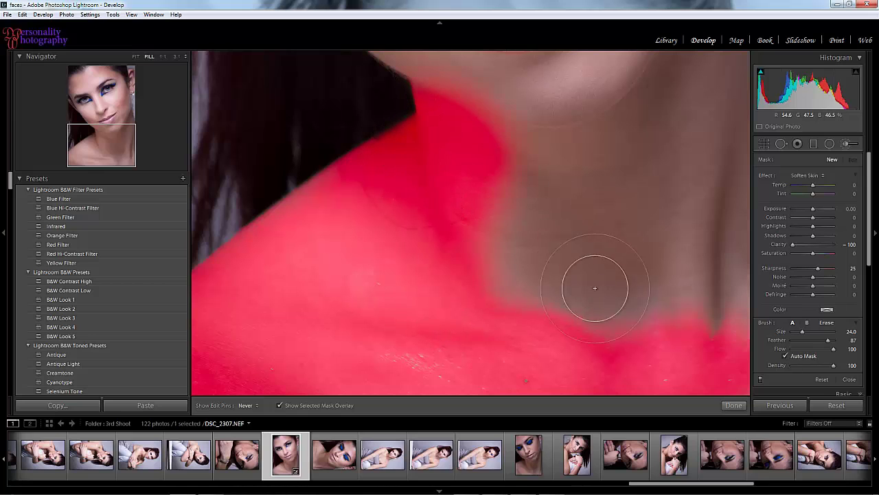
pyautogui.moveTo(595, 288)
pyautogui.mouseDown()
pyautogui.moveTo(456, 309)
pyautogui.moveTo(403, 351)
pyautogui.moveTo(374, 357)
pyautogui.moveTo(341, 283)
pyautogui.moveTo(487, 312)
pyautogui.moveTo(643, 326)
pyautogui.moveTo(632, 351)
pyautogui.moveTo(572, 309)
pyautogui.moveTo(481, 272)
pyautogui.moveTo(488, 251)
pyautogui.moveTo(558, 254)
pyautogui.moveTo(495, 196)
pyautogui.moveTo(497, 172)
pyautogui.moveTo(542, 172)
pyautogui.moveTo(497, 155)
pyautogui.moveTo(584, 163)
pyautogui.mouseUp()
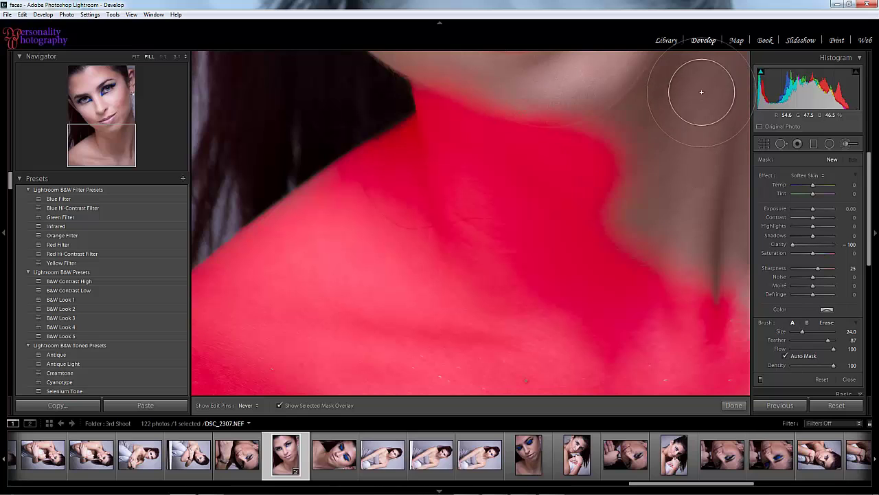
pyautogui.moveTo(702, 92)
pyautogui.mouseDown()
pyautogui.moveTo(728, 281)
pyautogui.moveTo(723, 301)
pyautogui.moveTo(726, 246)
pyautogui.moveTo(742, 329)
pyautogui.moveTo(710, 246)
pyautogui.moveTo(632, 256)
pyautogui.moveTo(637, 235)
pyautogui.moveTo(651, 236)
pyautogui.moveTo(684, 285)
pyautogui.moveTo(649, 205)
pyautogui.moveTo(730, 365)
pyautogui.moveTo(617, 370)
pyautogui.moveTo(712, 370)
pyautogui.moveTo(725, 90)
pyautogui.moveTo(739, 74)
pyautogui.moveTo(732, 135)
pyautogui.mouseUp()
# Fill the neck mask up to the lower edge of the chin and jaw with the size 13.0 brush.
pyautogui.scroll(-4, 717, 130)
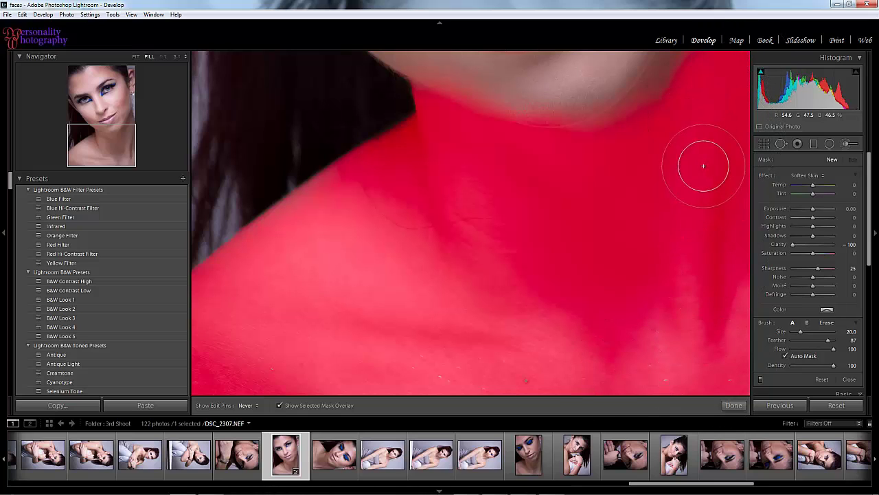
pyautogui.scroll(-7, 680, 124)
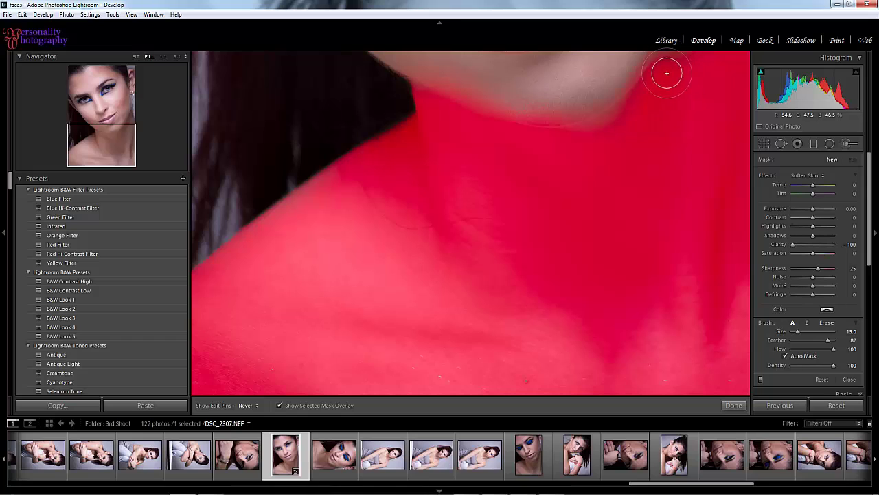
pyautogui.moveTo(666, 73); pyautogui.dragTo(601, 137)
pyautogui.scroll(-1, 678, 94)
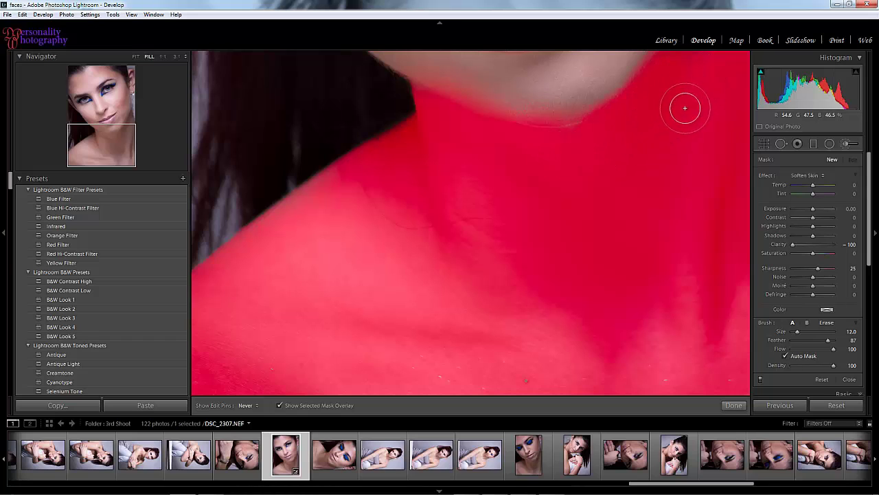
pyautogui.press('h')
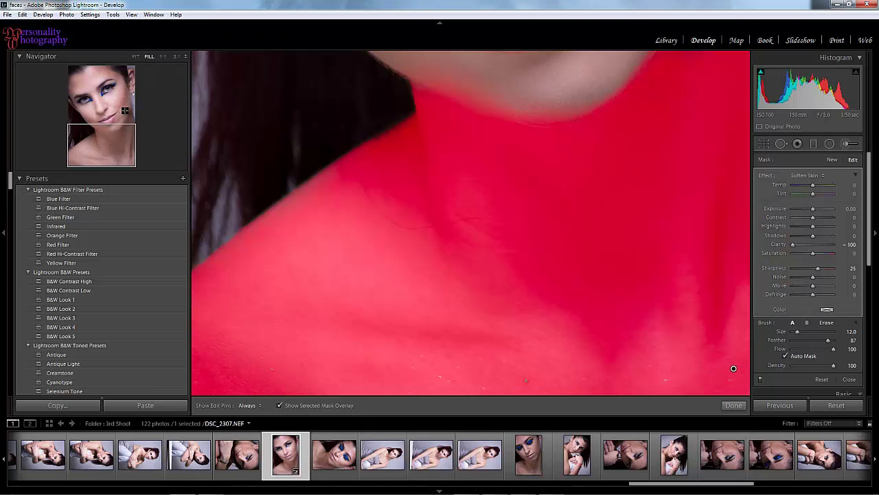
# Extend the mask up the earring-side neck along the jawline, reducing the brush to size 5.0 for the narrow edge.
pyautogui.click(124, 110)
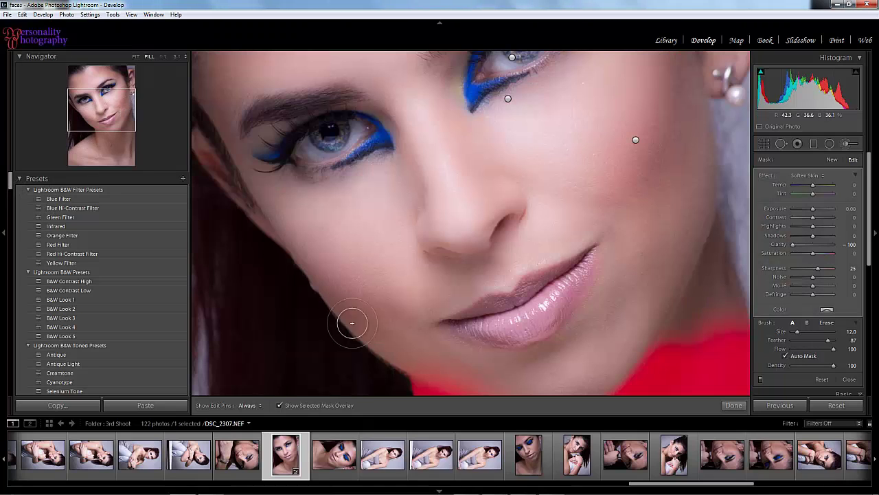
pyautogui.moveTo(671, 359)
pyautogui.mouseDown()
pyautogui.moveTo(706, 290)
pyautogui.moveTo(718, 229)
pyautogui.moveTo(743, 338)
pyautogui.moveTo(725, 324)
pyautogui.moveTo(725, 309)
pyautogui.moveTo(717, 318)
pyautogui.moveTo(728, 298)
pyautogui.moveTo(708, 323)
pyautogui.moveTo(713, 330)
pyautogui.moveTo(719, 304)
pyautogui.mouseUp()
pyautogui.scroll(-3, 684, 332)
pyautogui.scroll(-3, 711, 271)
pyautogui.scroll(1, 731, 279)
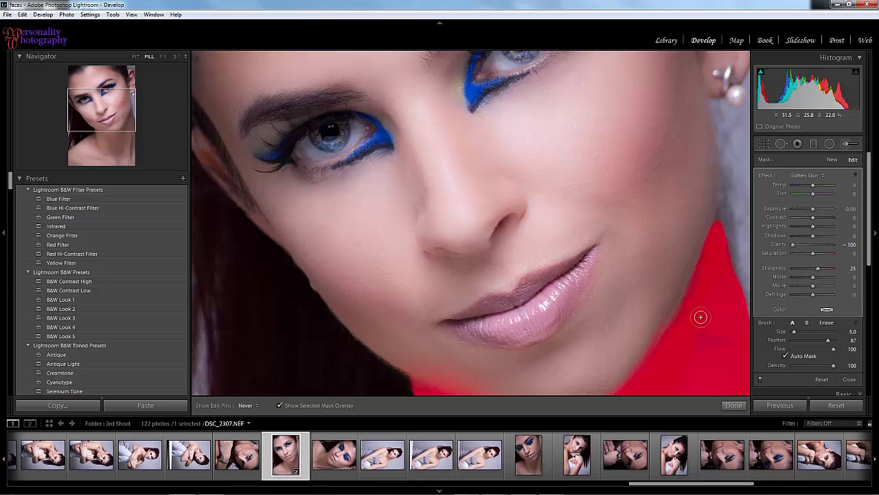
pyautogui.press('h')
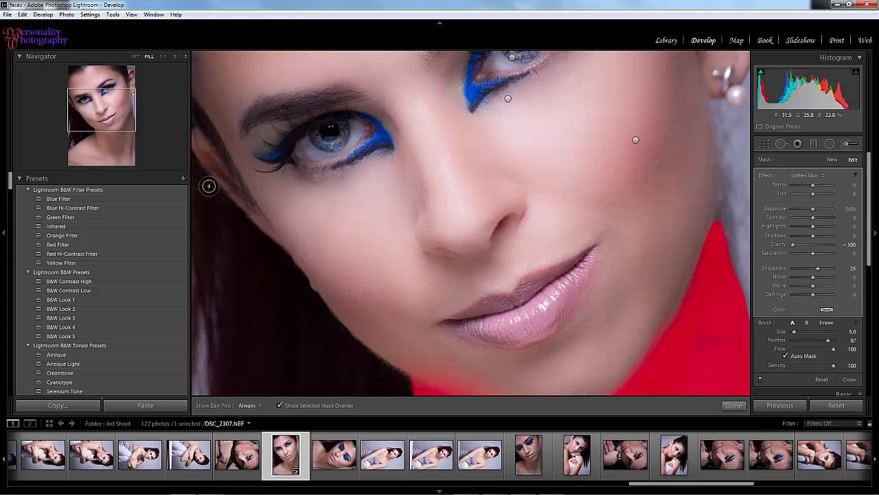
# Erase the neck mask's spill from the chin and lower jaw with a size 16.8 eraser.
pyautogui.click(97, 137)
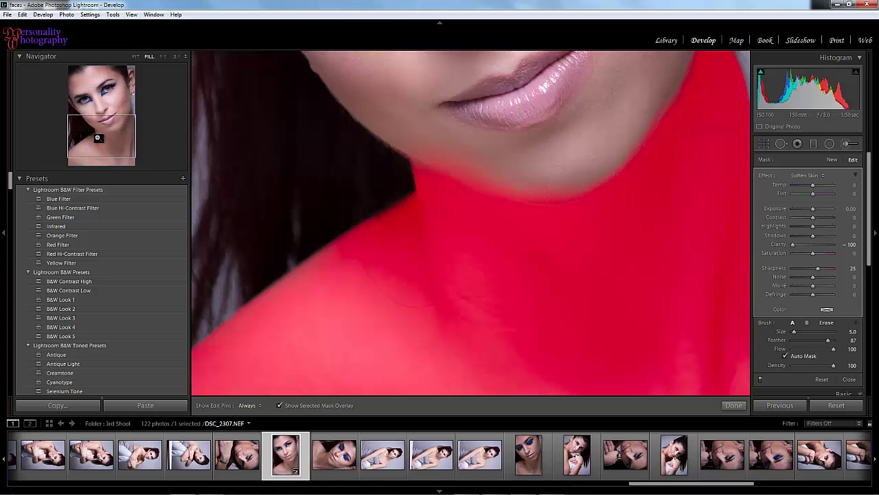
pyautogui.press('alt')
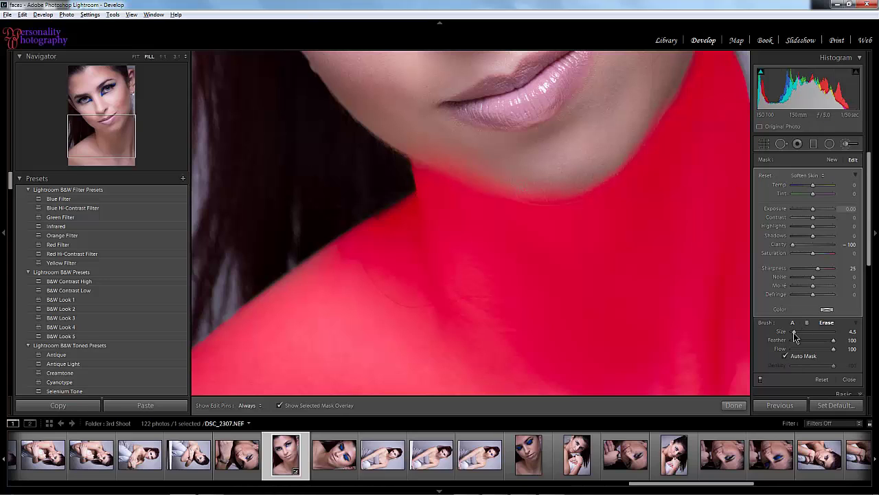
pyautogui.moveTo(794, 334); pyautogui.dragTo(799, 333)
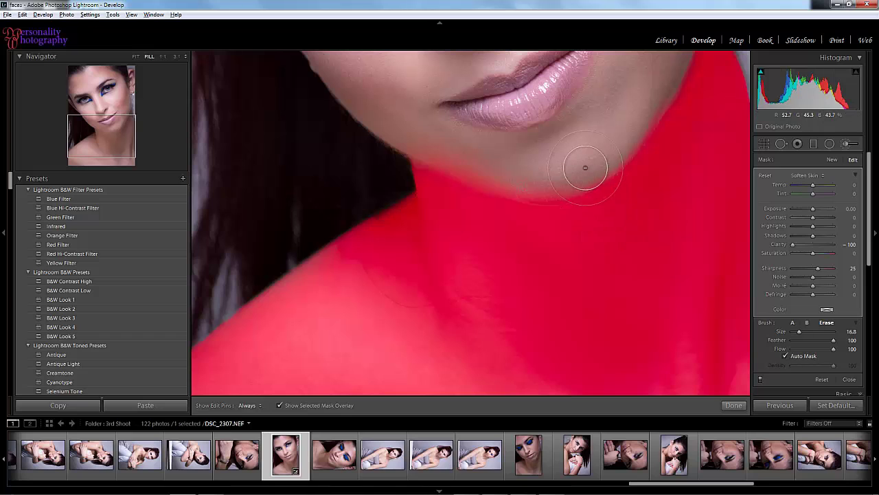
pyautogui.press('h')
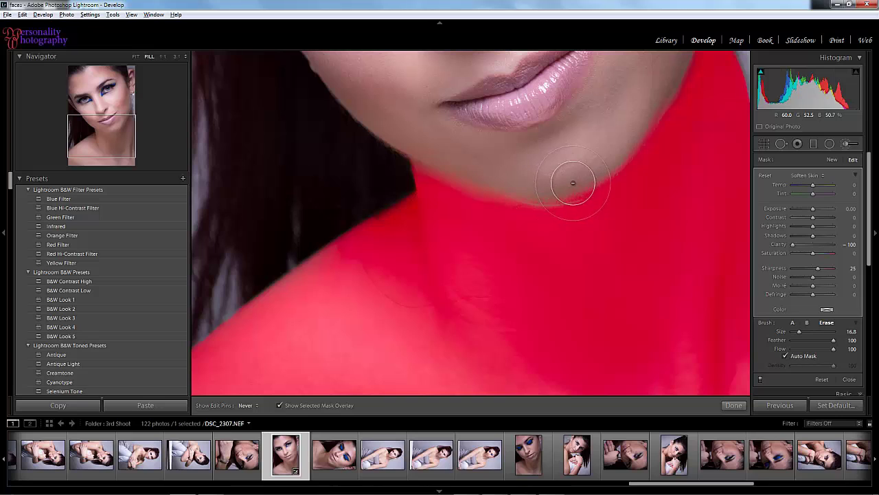
pyautogui.press('h')
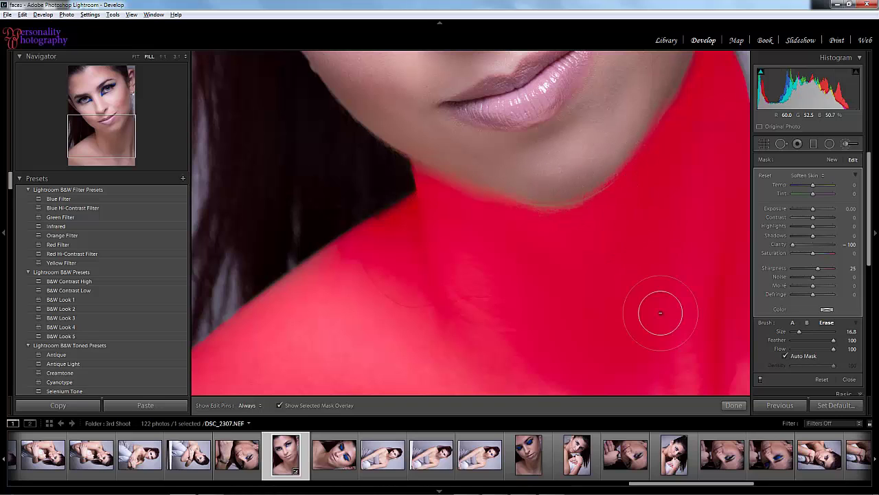
# Clean up the remaining mask edge along the chin and jaw with a size 6.8 eraser.
pyautogui.moveTo(799, 332); pyautogui.dragTo(796, 336)
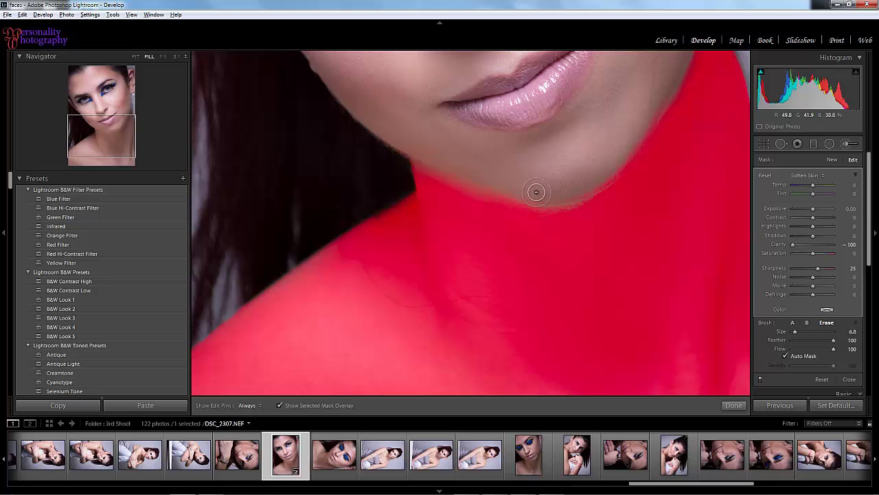
pyautogui.press('h')
pyautogui.moveTo(602, 179)
pyautogui.mouseDown()
pyautogui.moveTo(665, 96)
pyautogui.moveTo(612, 163)
pyautogui.mouseUp()
pyautogui.press('alt')
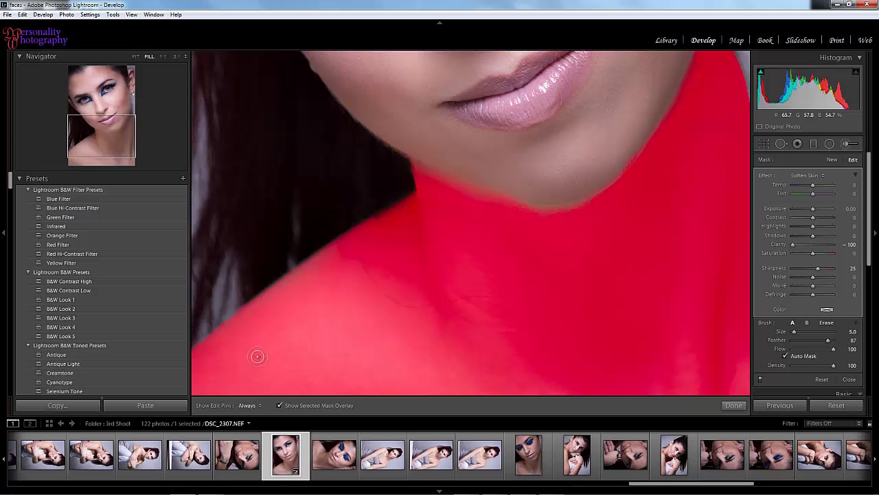
# Fit the whole portrait in view, hide the mask overlay, and compare the photo without and with the brush adjustments.
pyautogui.click(136, 57)
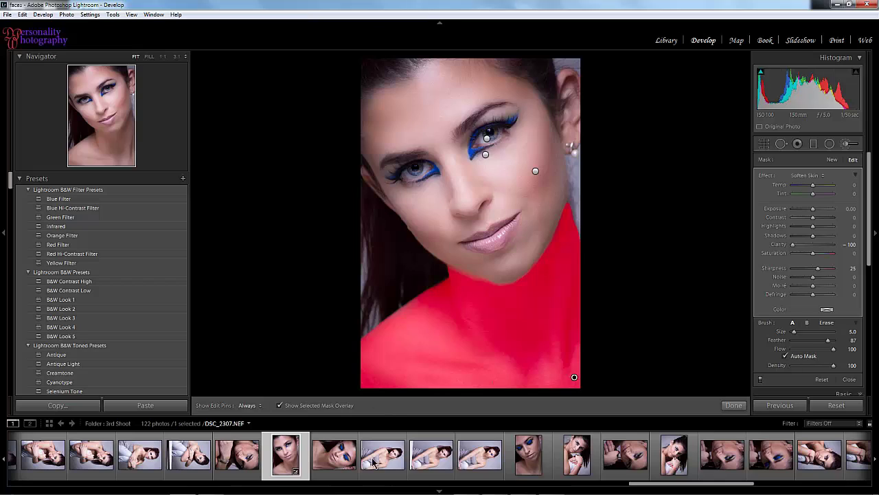
pyautogui.click(279, 405)
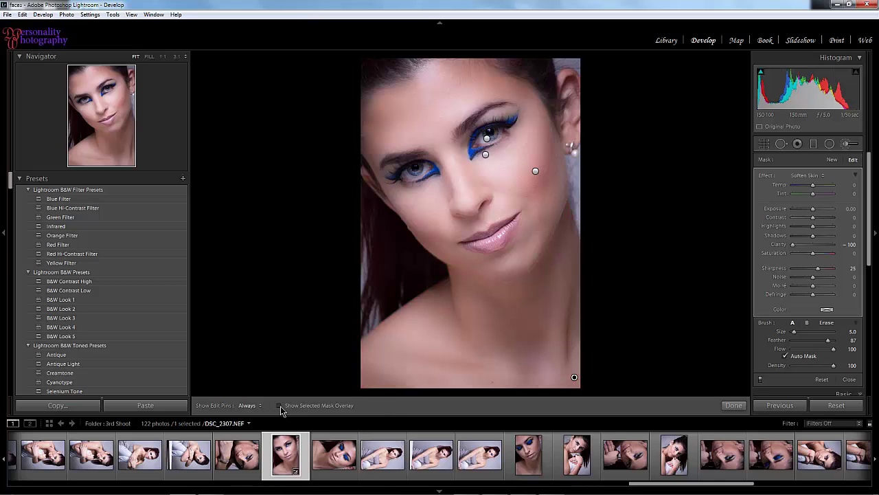
pyautogui.click(761, 379)
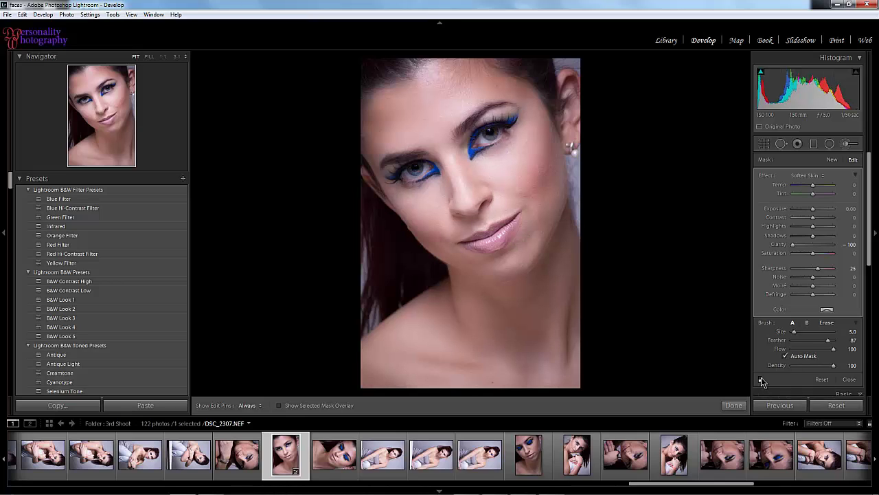
pyautogui.click(760, 379)
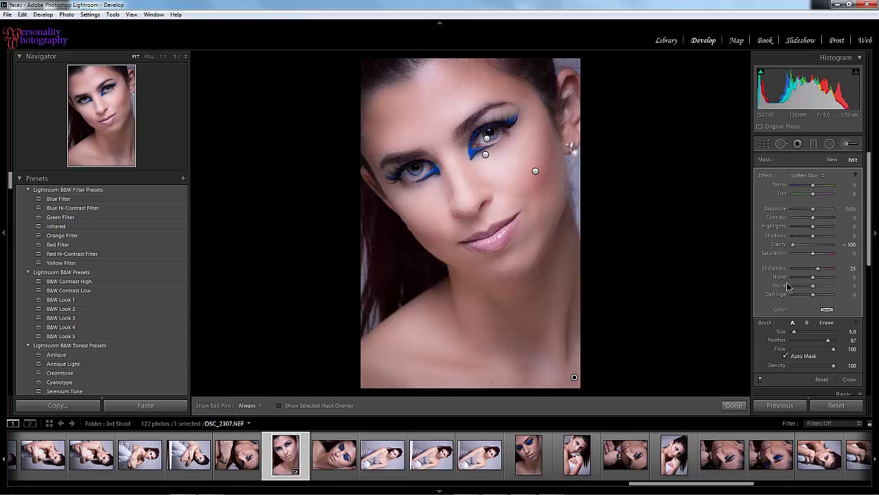
# Finish the brush edits, set Highlights to −65, Shadows to +32 and Exposure to +0.18, and compare before and after.
pyautogui.click(733, 406)
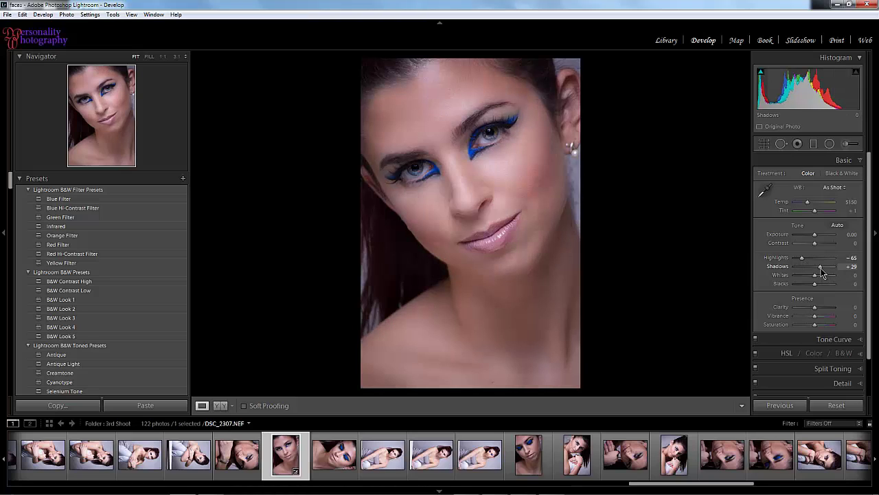
pyautogui.moveTo(826, 273); pyautogui.dragTo(826, 275)
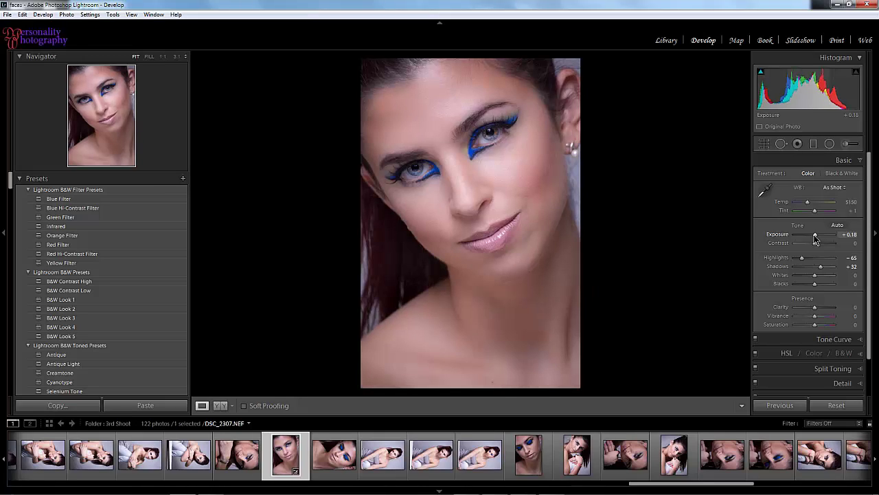
pyautogui.click(219, 406)
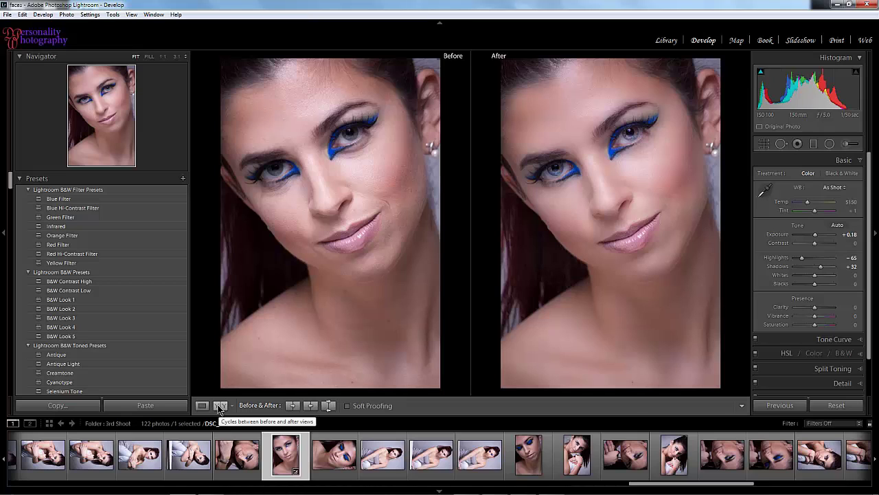
pyautogui.click(202, 405)
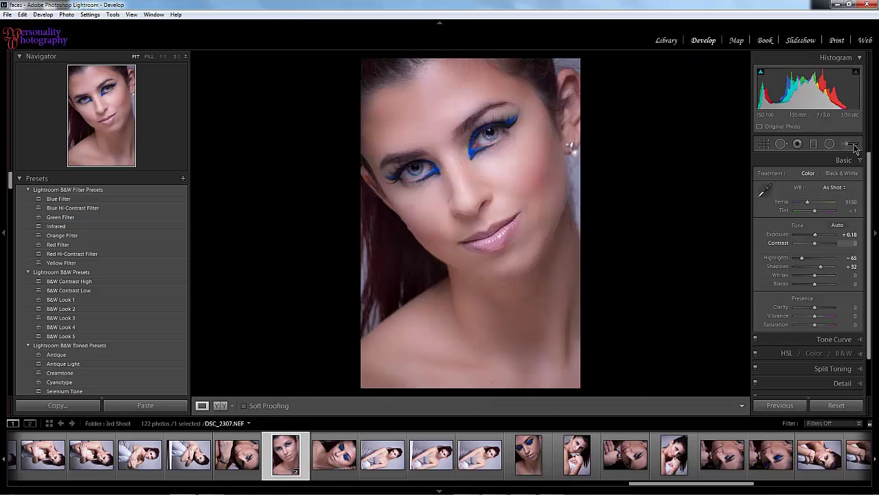
# Heal the remaining blemish on the lower chest with a size 75 healing spot.
pyautogui.click(781, 144)
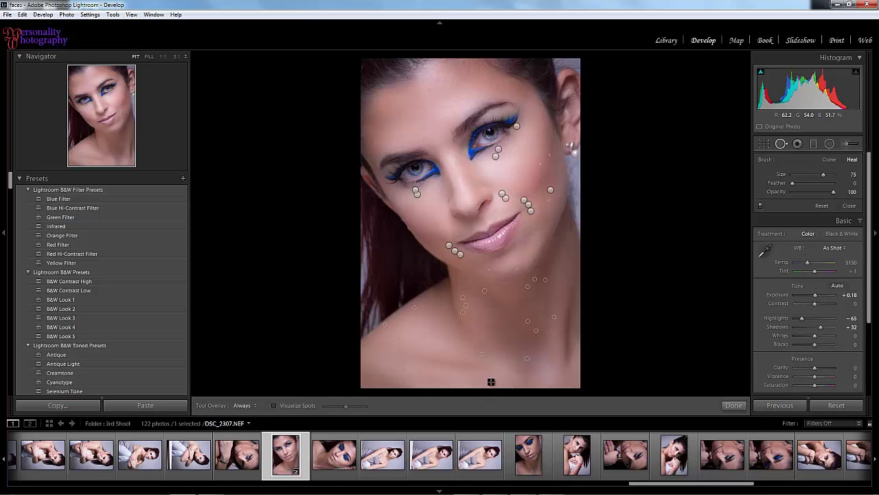
pyautogui.click(491, 382)
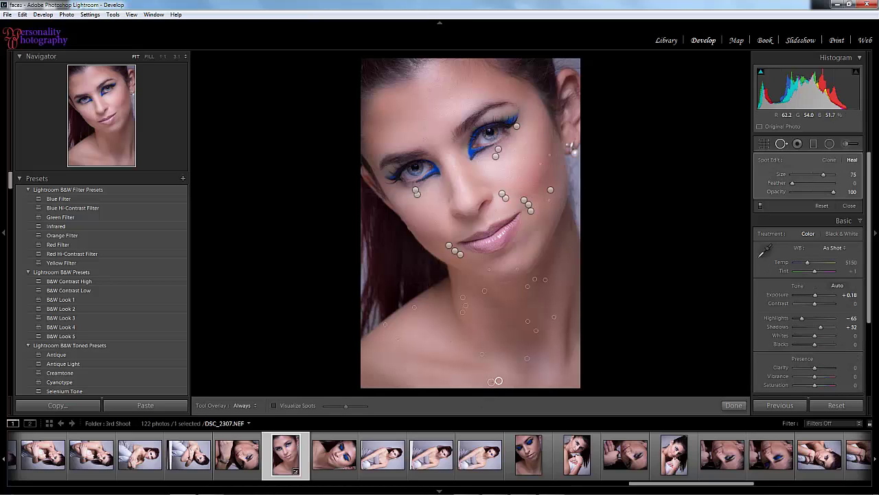
pyautogui.click(734, 405)
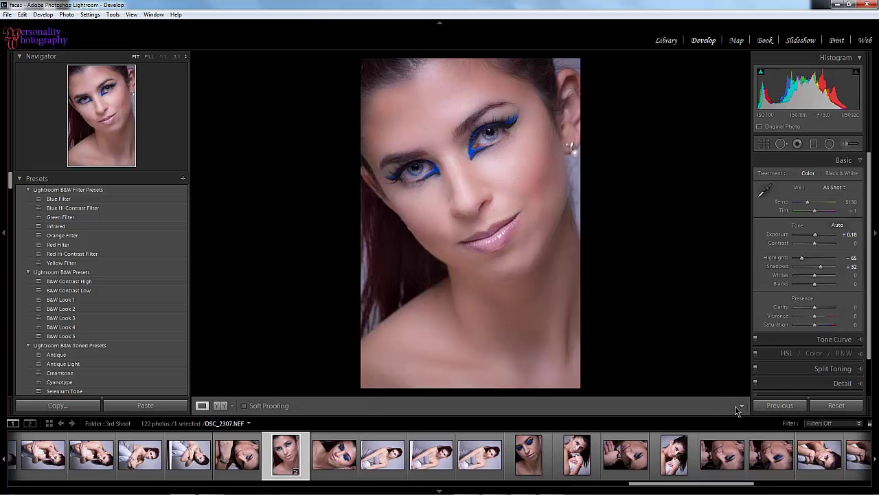
# Darken the eyebrow above the earring-side eye with a new Burn (Darken) brush at Exposure −0.32, painting from its inner end outward.
pyautogui.click(459, 137)
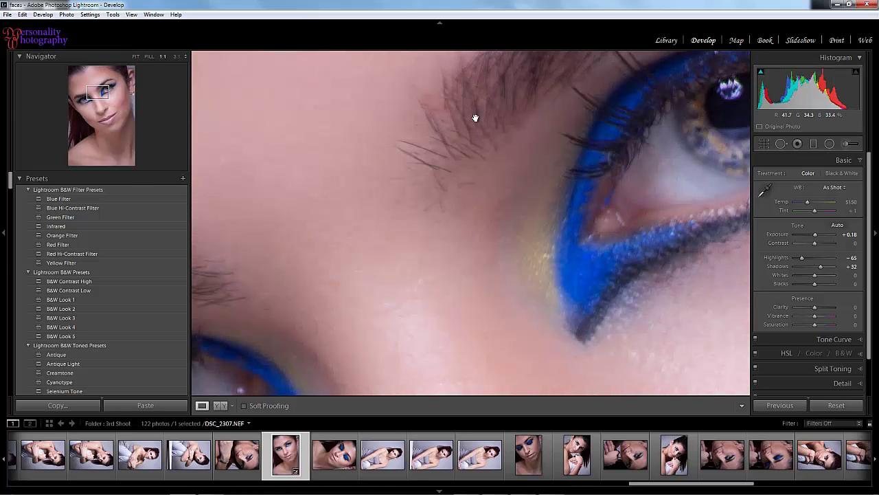
pyautogui.moveTo(434, 217); pyautogui.dragTo(331, 279)
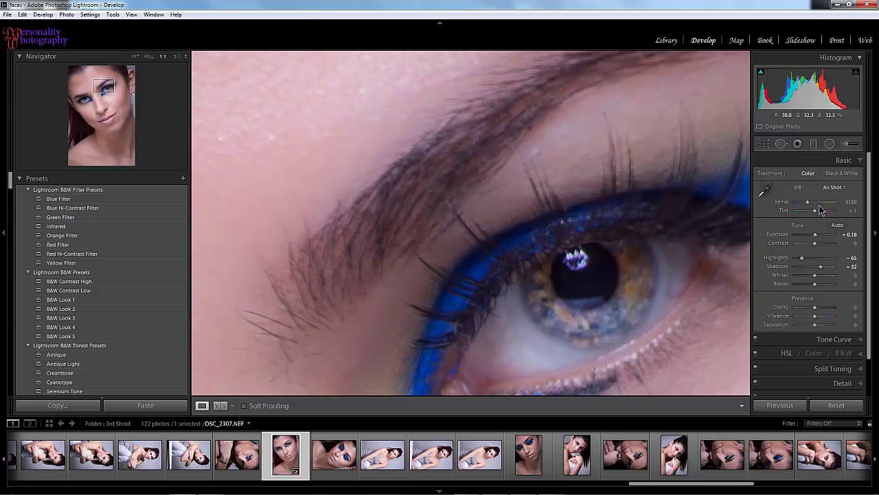
pyautogui.click(846, 144)
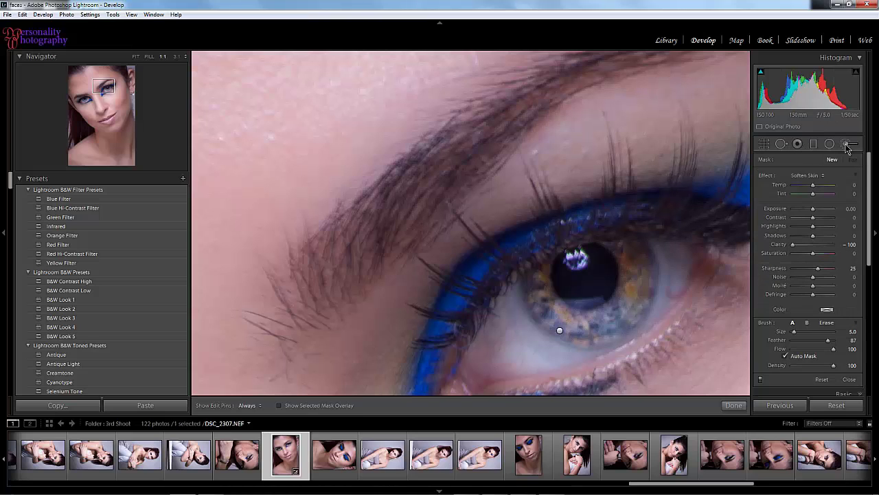
pyautogui.click(823, 176)
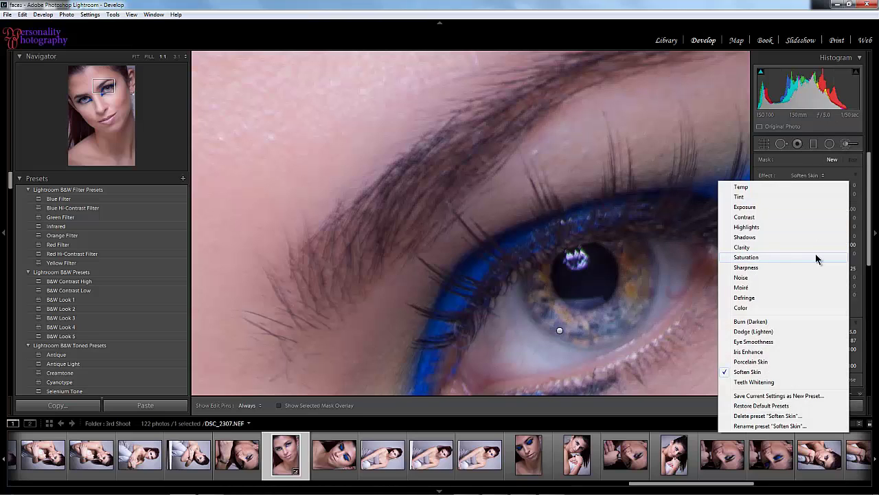
pyautogui.click(763, 321)
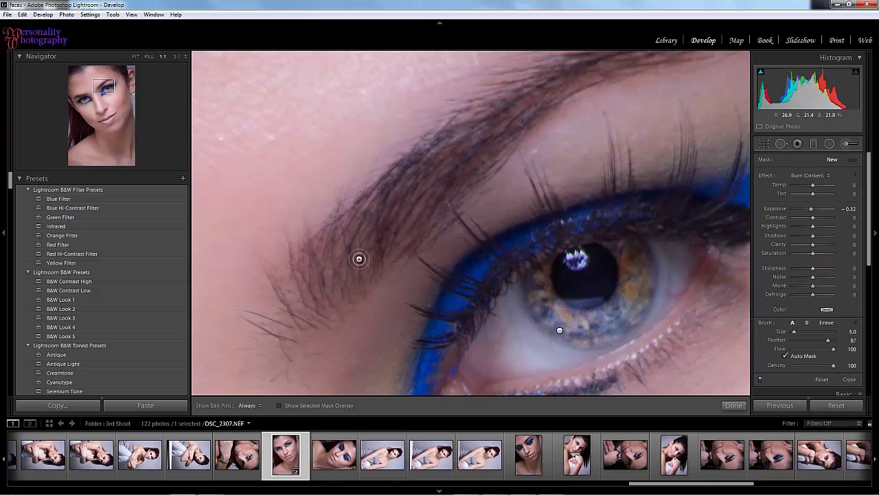
pyautogui.press('h')
pyautogui.scroll(5, 359, 258)
pyautogui.moveTo(309, 309)
pyautogui.mouseDown()
pyautogui.moveTo(292, 338)
pyautogui.moveTo(325, 310)
pyautogui.moveTo(308, 320)
pyautogui.moveTo(304, 291)
pyautogui.moveTo(316, 276)
pyautogui.moveTo(302, 296)
pyautogui.moveTo(303, 283)
pyautogui.moveTo(294, 285)
pyautogui.moveTo(384, 219)
pyautogui.moveTo(354, 252)
pyautogui.moveTo(393, 220)
pyautogui.moveTo(367, 219)
pyautogui.moveTo(460, 153)
pyautogui.moveTo(485, 139)
pyautogui.moveTo(395, 229)
pyautogui.moveTo(484, 142)
pyautogui.moveTo(540, 132)
pyautogui.moveTo(574, 97)
pyautogui.moveTo(627, 85)
pyautogui.moveTo(525, 122)
pyautogui.moveTo(455, 161)
pyautogui.moveTo(536, 111)
pyautogui.moveTo(581, 93)
pyautogui.moveTo(672, 81)
pyautogui.moveTo(595, 84)
pyautogui.mouseUp()
pyautogui.press('[')
pyautogui.press('[')
pyautogui.press('[')
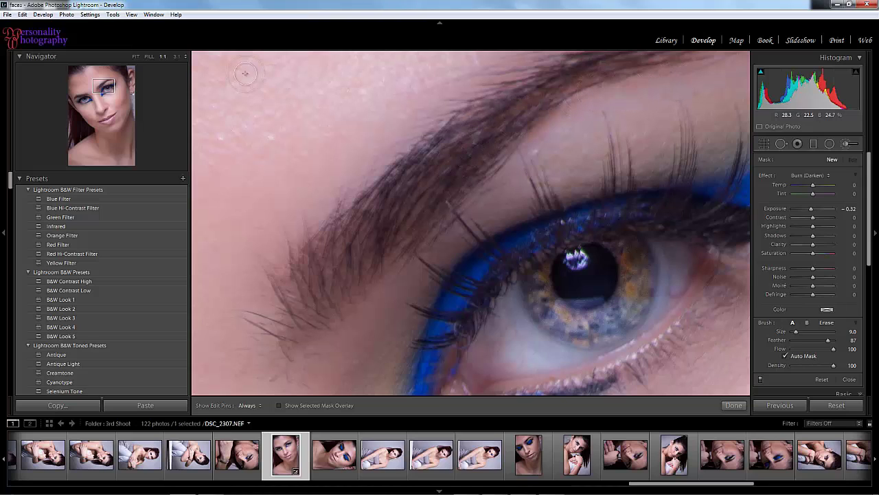
# Reduce the Burn (Darken) brush to size 3.0, darken the eyebrow farther from the earring, and finish the brush edits.
pyautogui.click(149, 56)
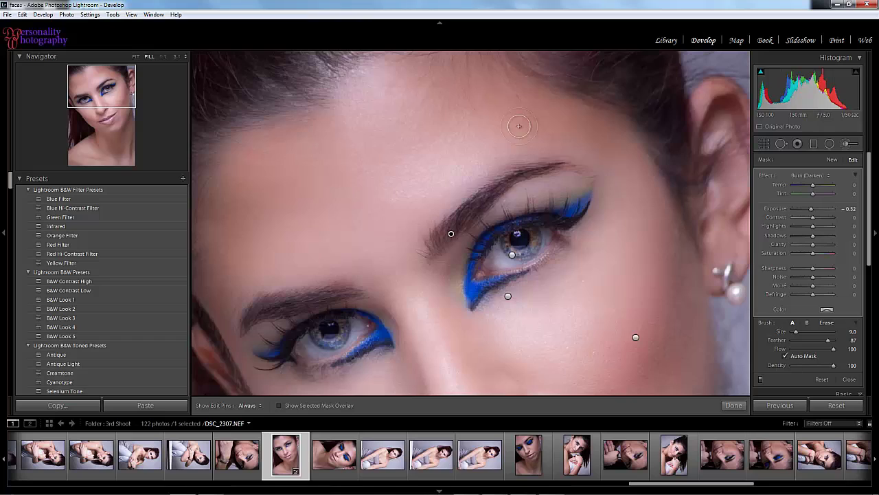
pyautogui.scroll(-4, 495, 189)
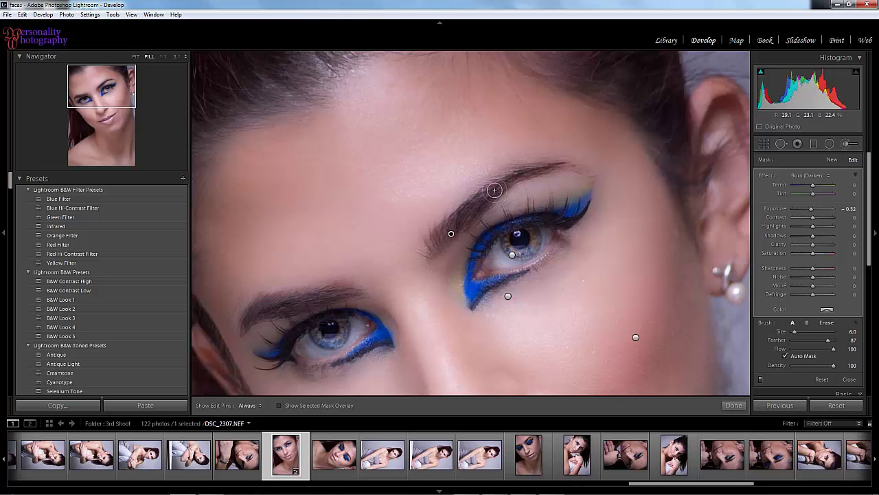
pyautogui.press('h')
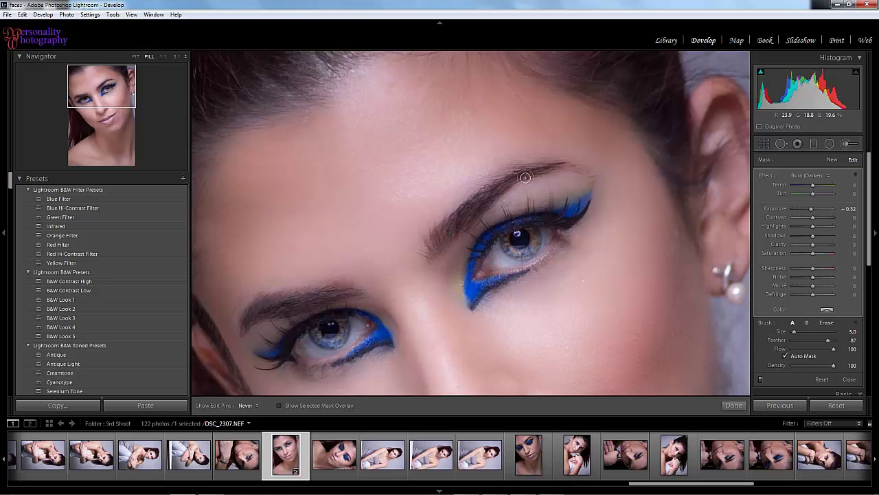
pyautogui.scroll(-2, 540, 171)
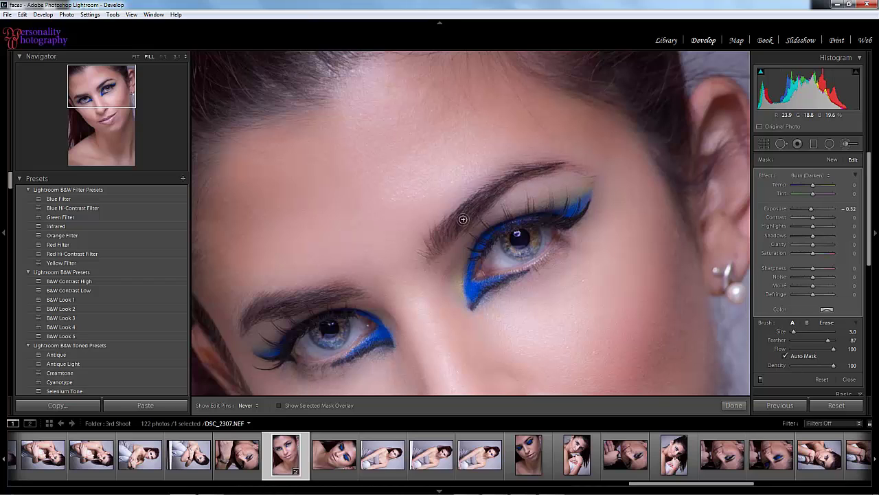
pyautogui.press('h')
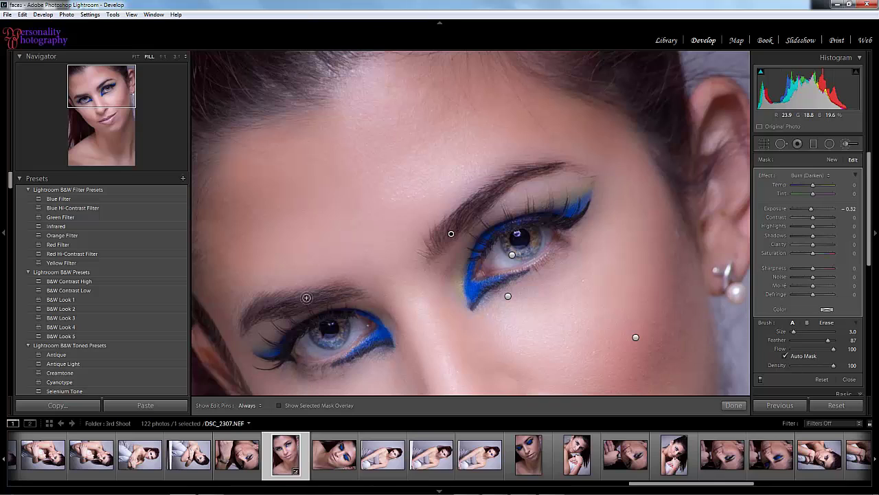
pyautogui.press('h')
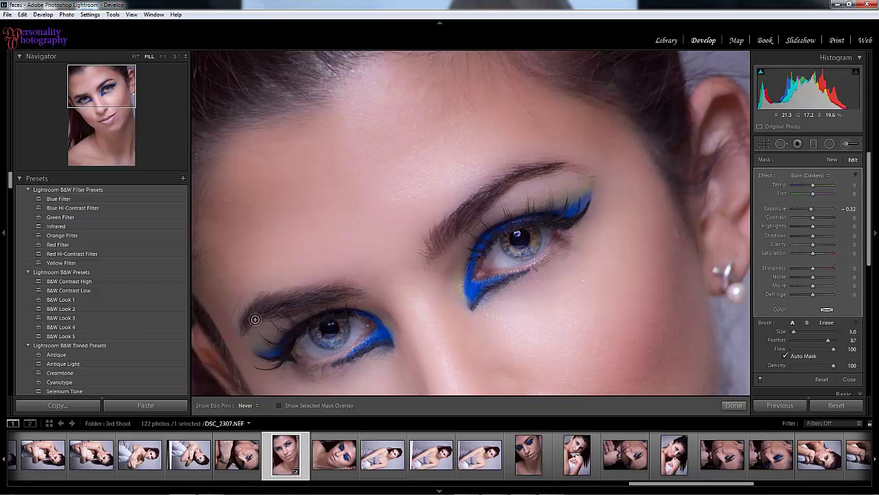
pyautogui.press('h')
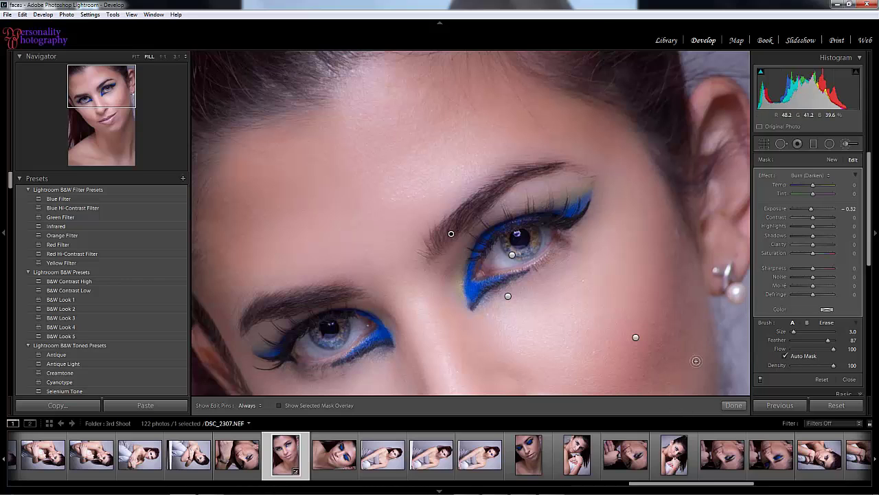
pyautogui.click(733, 405)
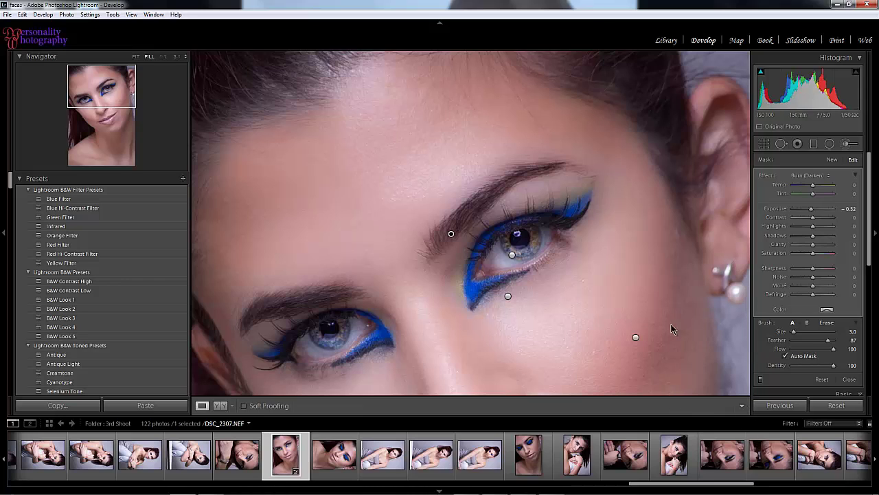
# Set the tone curve's Point Curve to Medium Contrast.
pyautogui.click(624, 280)
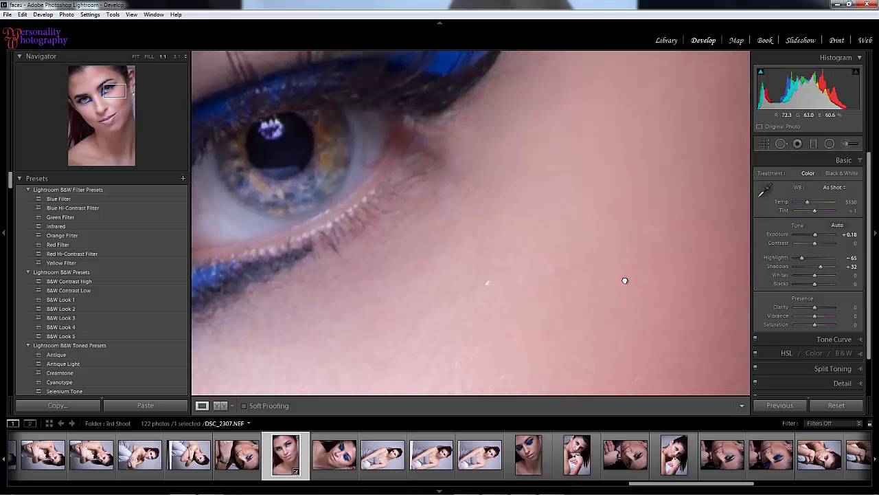
pyautogui.click(624, 277)
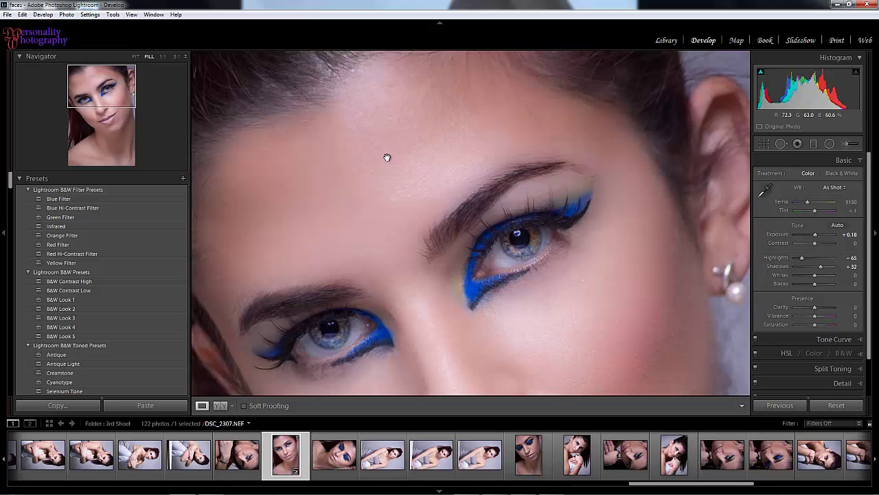
pyautogui.click(134, 59)
pyautogui.click(134, 58)
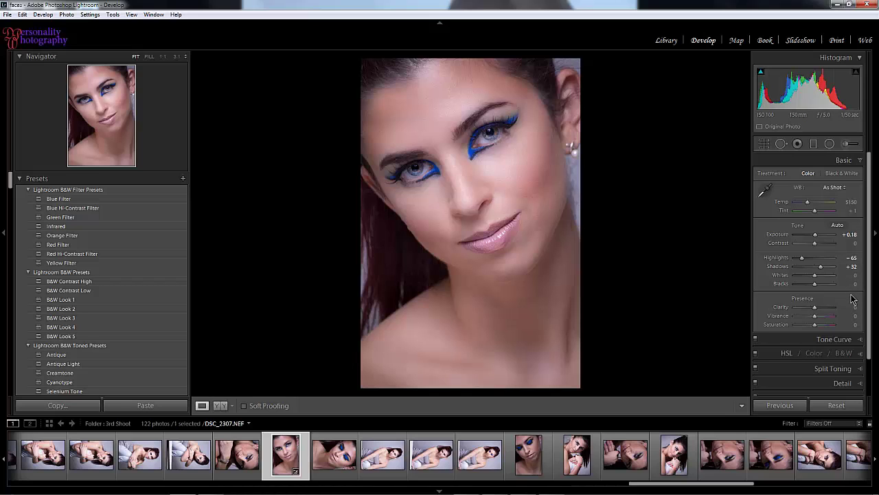
pyautogui.click(828, 342)
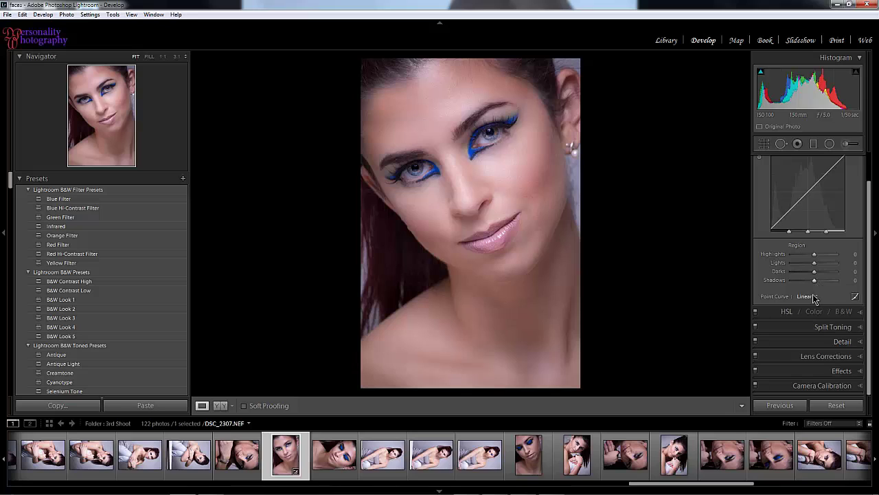
pyautogui.click(814, 297)
pyautogui.click(806, 317)
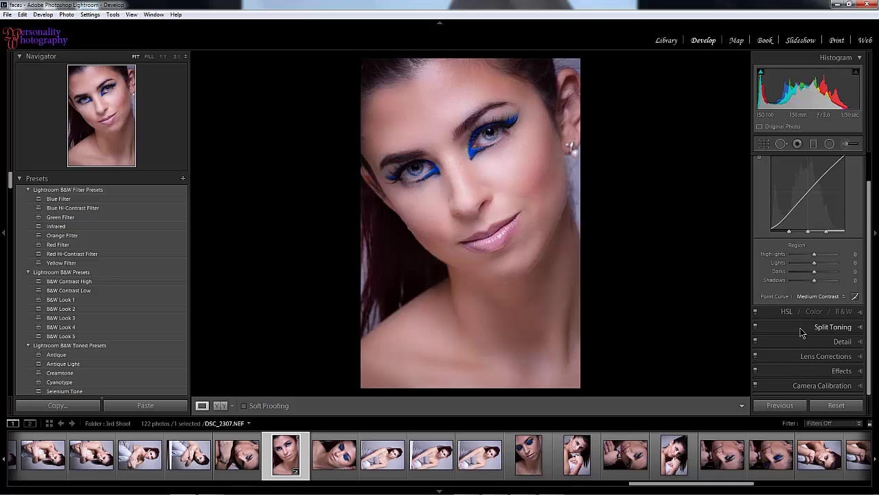
# Set Noise Reduction Luminance to 20 and Color to 100.
pyautogui.click(824, 341)
pyautogui.scroll(1, 864, 336)
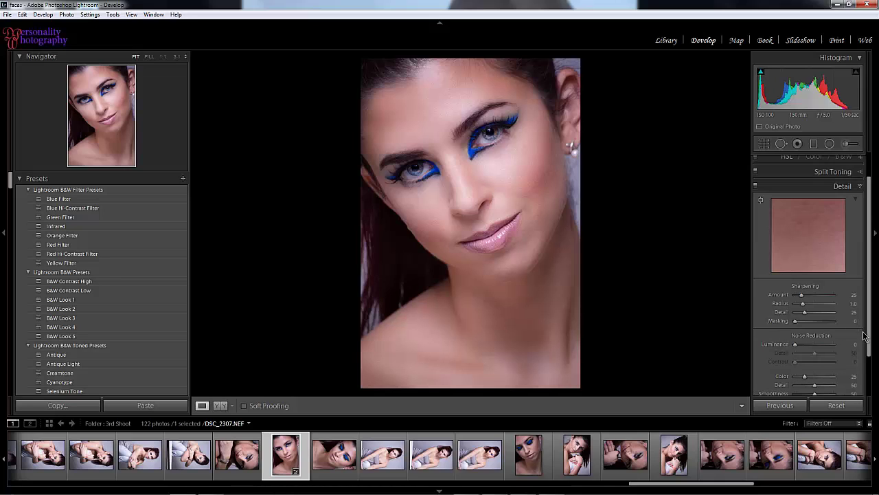
pyautogui.click(856, 343)
pyautogui.write('20')
pyautogui.press('Return')
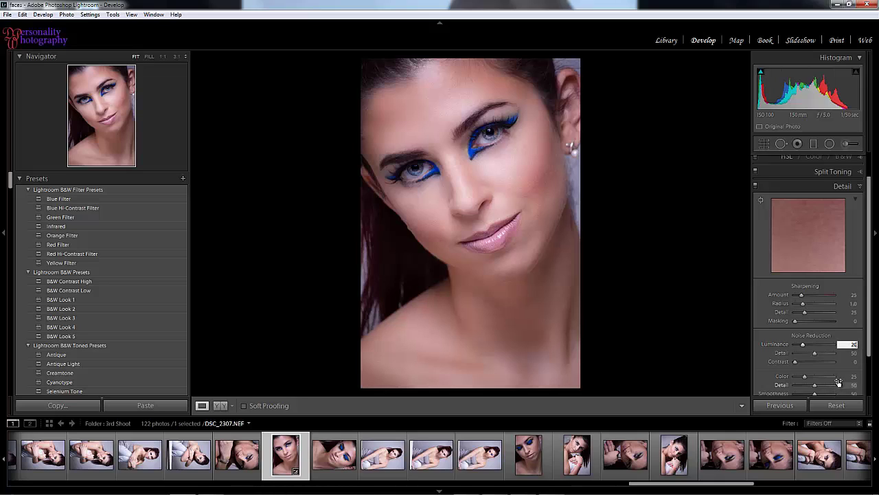
pyautogui.click(834, 375)
# Apply the Sharpen - Faces preset from the Lightroom General Presets.
pyautogui.scroll(-5, 10, 319)
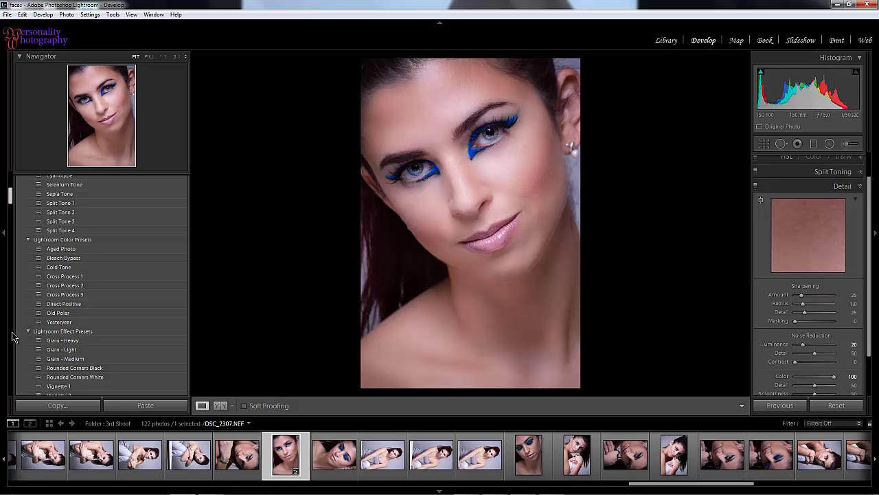
pyautogui.scroll(-5, 11, 337)
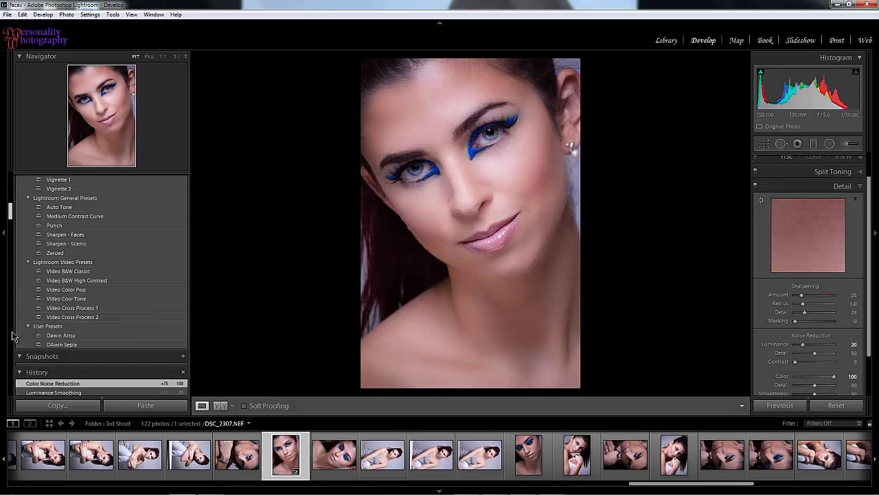
pyautogui.click(68, 234)
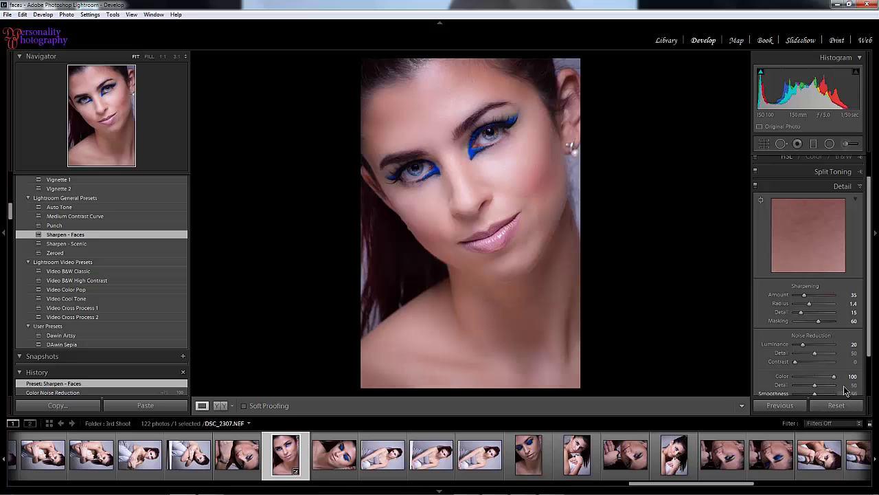
# Turn on Remove Chromatic Aberration and Enable Profile Corrections in the basic lens corrections.
pyautogui.scroll(-3, 868, 395)
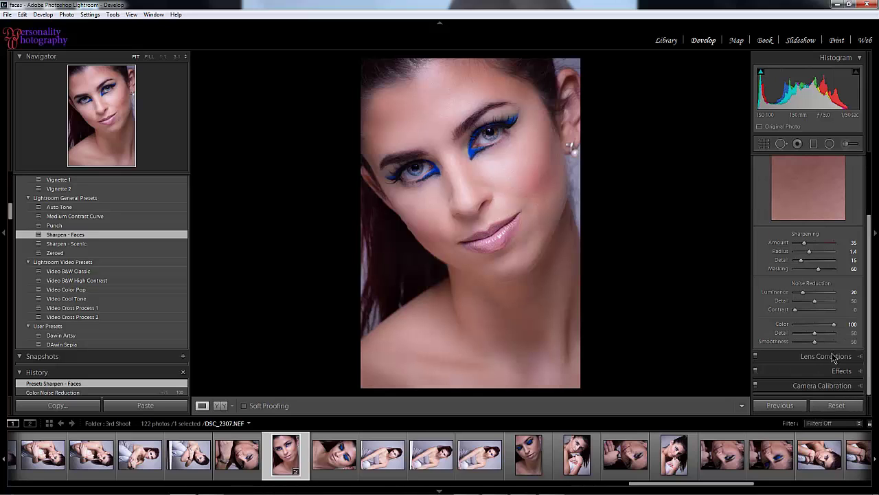
pyautogui.click(833, 358)
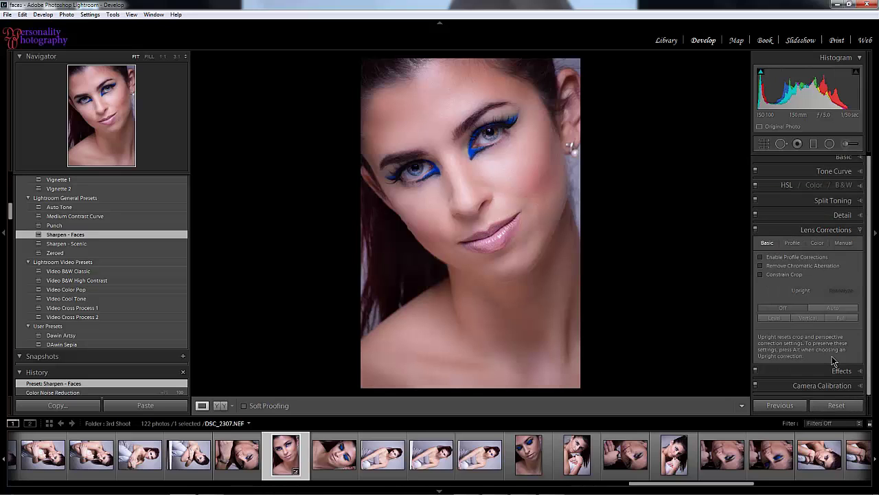
pyautogui.click(760, 266)
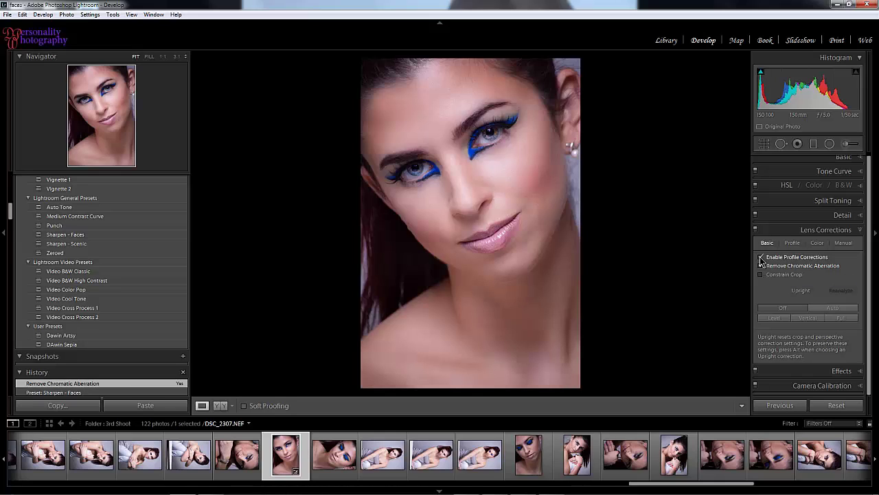
pyautogui.click(760, 258)
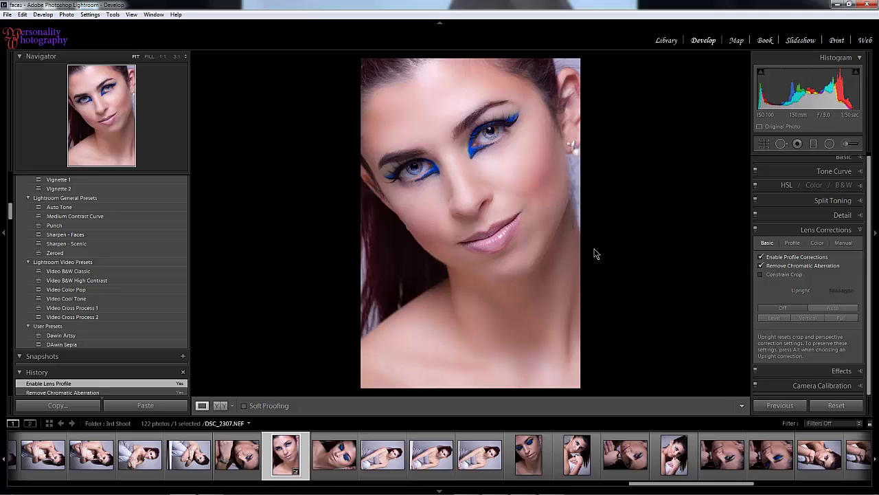
# Show before and after side by side, and set Exposure to +0.53, Whites to −32 and Vibrance to −22.
pyautogui.click(220, 407)
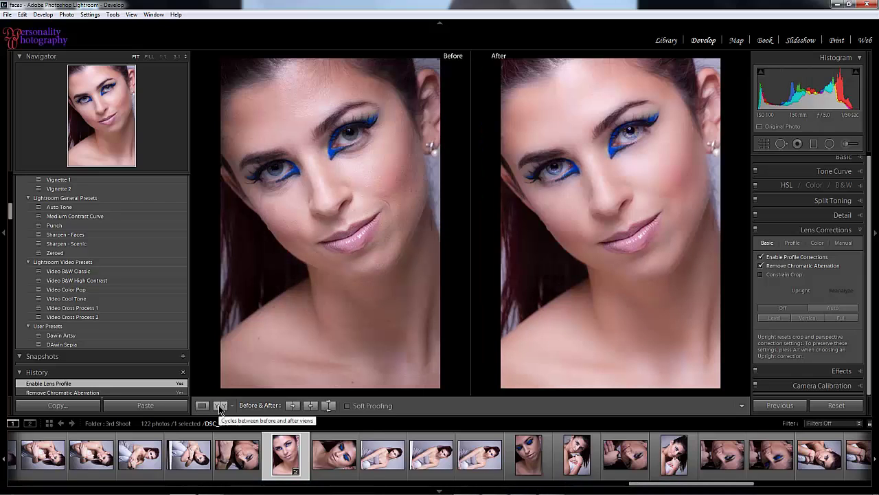
pyautogui.click(856, 158)
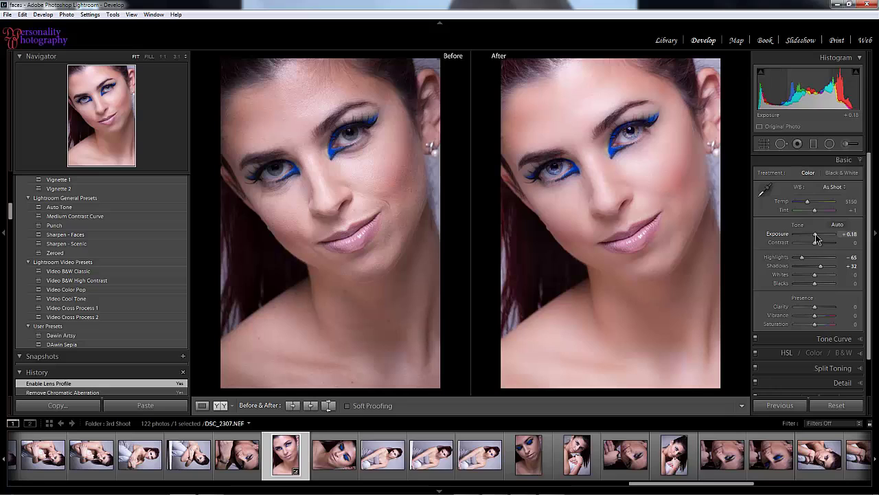
pyautogui.moveTo(816, 237); pyautogui.dragTo(818, 236)
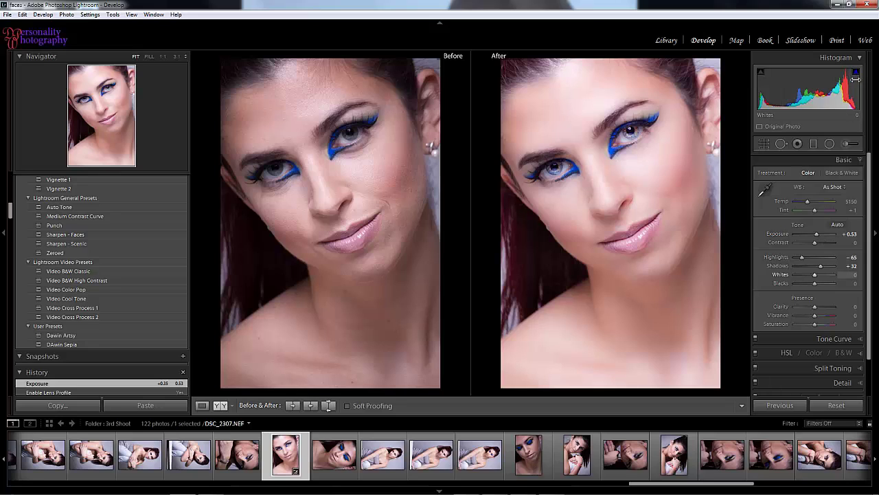
pyautogui.moveTo(855, 79); pyautogui.dragTo(840, 83)
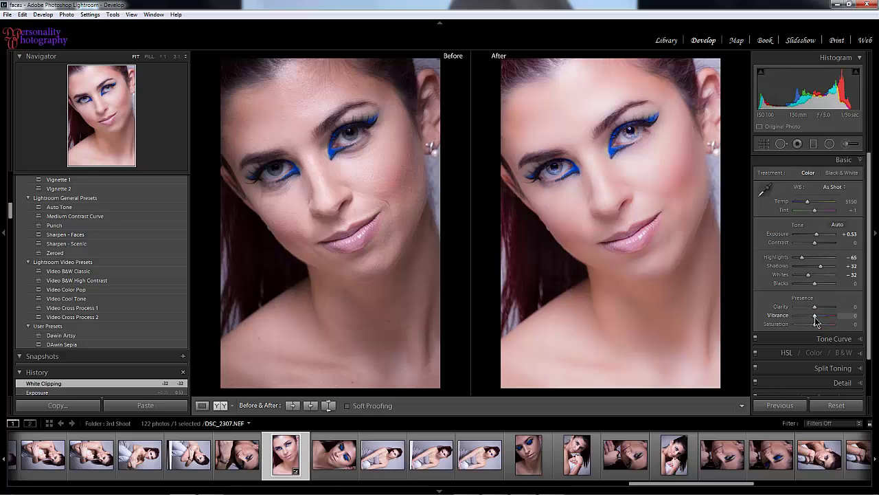
pyautogui.moveTo(815, 321); pyautogui.dragTo(812, 324)
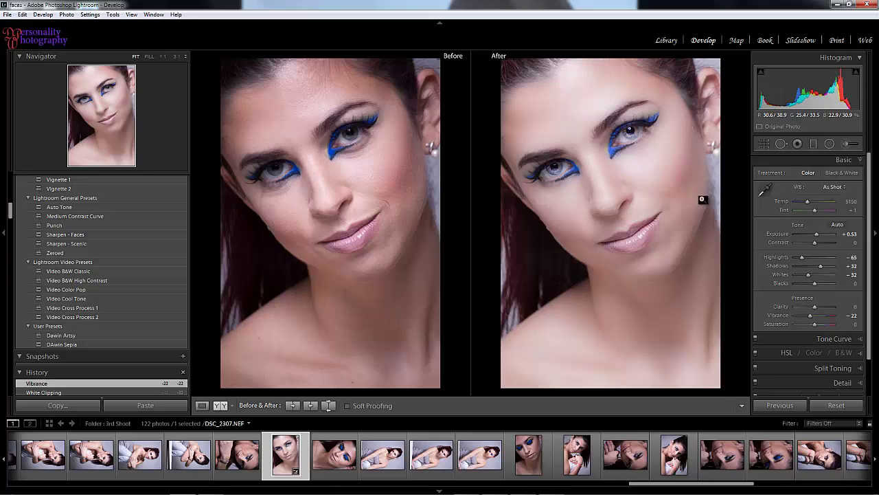
# Try Shadows at 14 on the Iris Enhance brush adjustment, reset it to 0, and finish the brush edits.
pyautogui.click(846, 145)
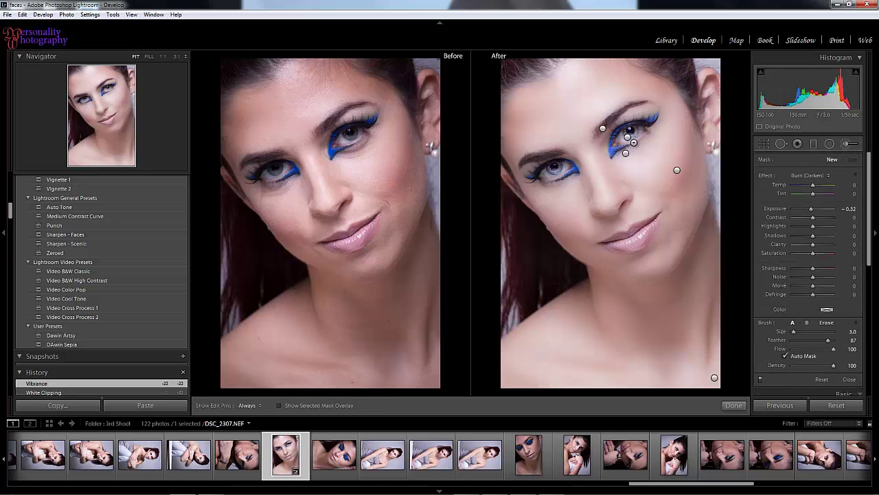
pyautogui.click(627, 138)
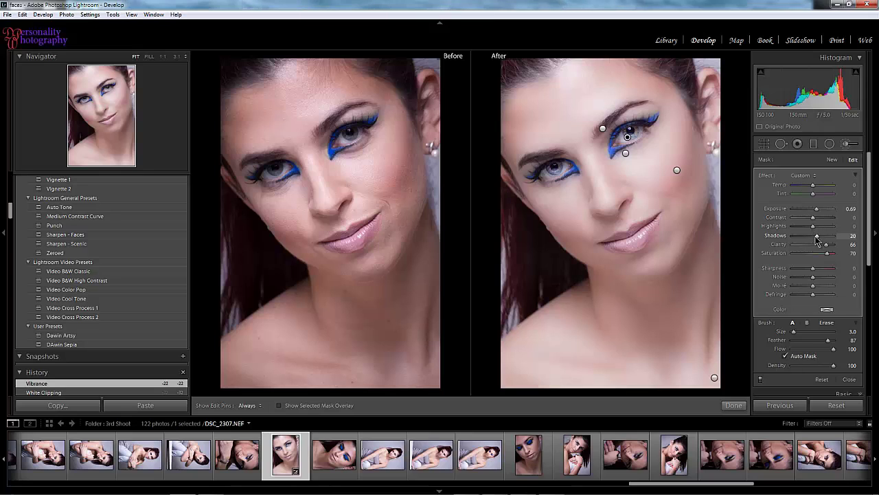
pyautogui.moveTo(817, 239); pyautogui.dragTo(816, 240)
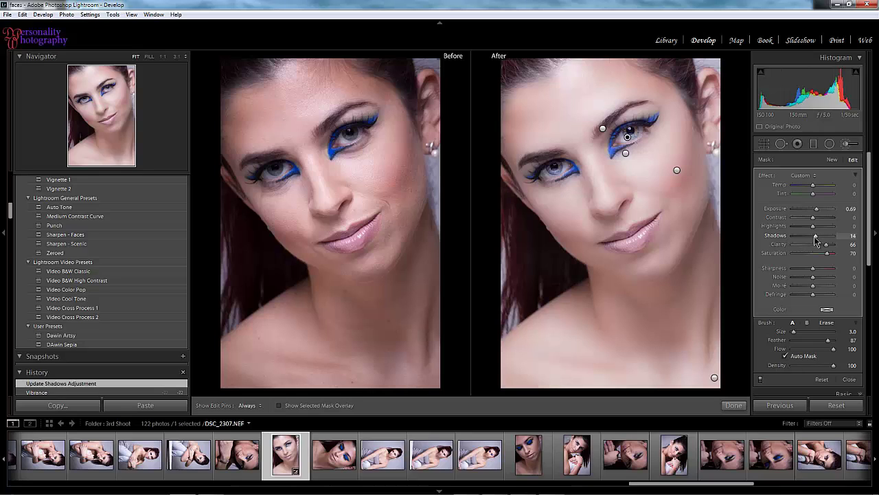
pyautogui.doubleClick(816, 238)
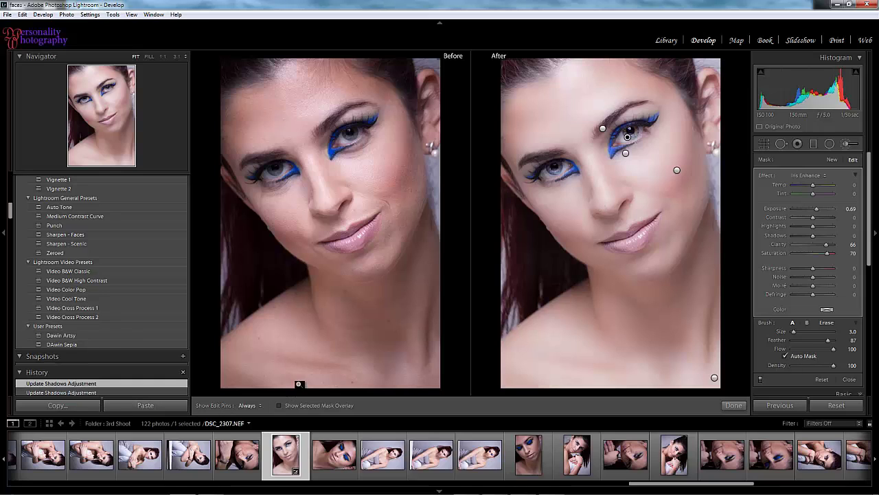
pyautogui.click(735, 407)
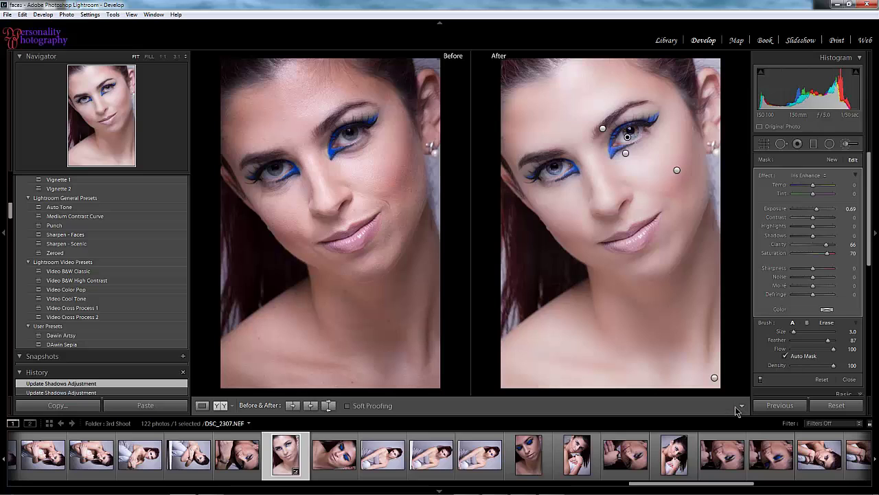
# Return to the single-photo view and compare the Import history state with the latest Update Shadows Adjustment state, ending on the latter.
pyautogui.click(202, 406)
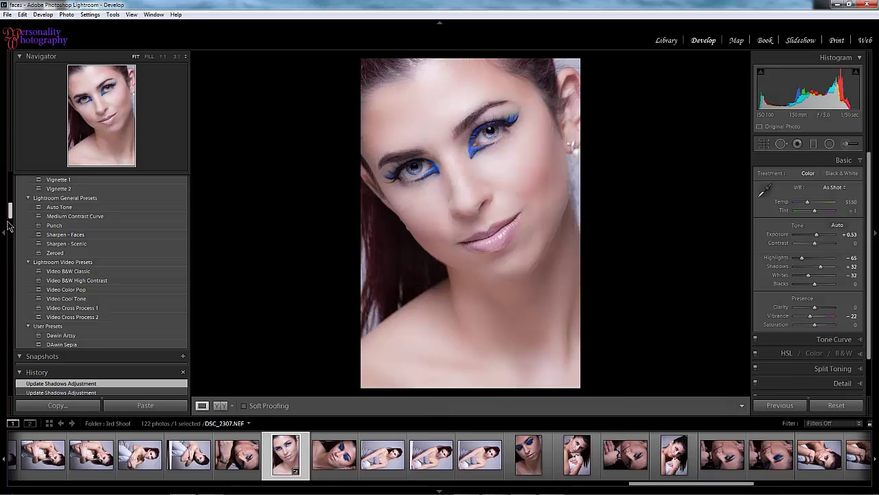
pyautogui.scroll(-3, 15, 236)
pyautogui.scroll(-10, 15, 236)
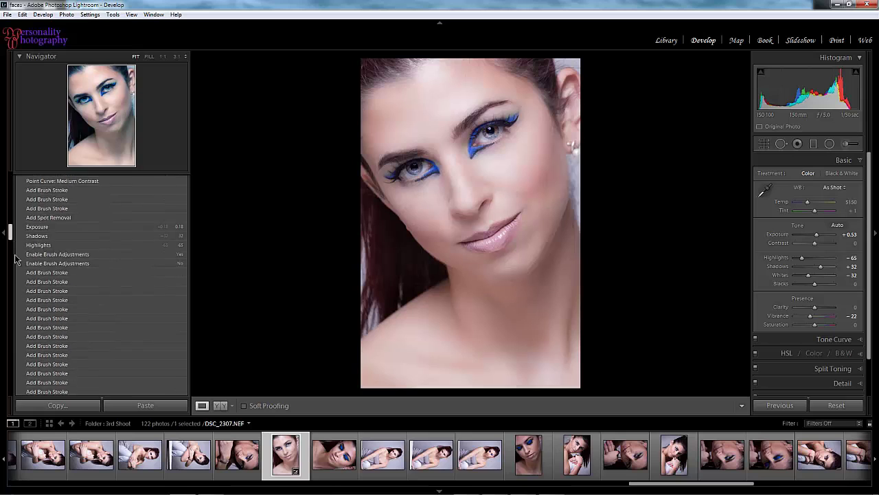
pyautogui.scroll(-1, 21, 393)
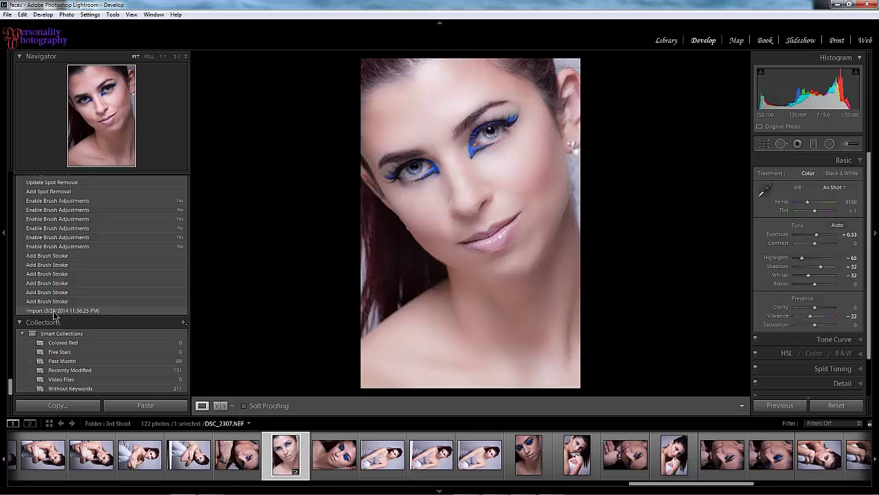
pyautogui.click(55, 310)
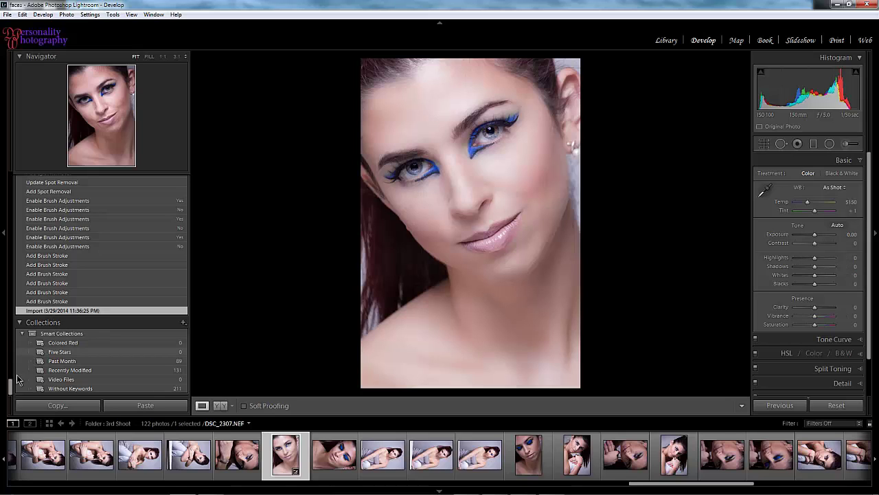
pyautogui.scroll(4, 11, 345)
pyautogui.scroll(10, 10, 344)
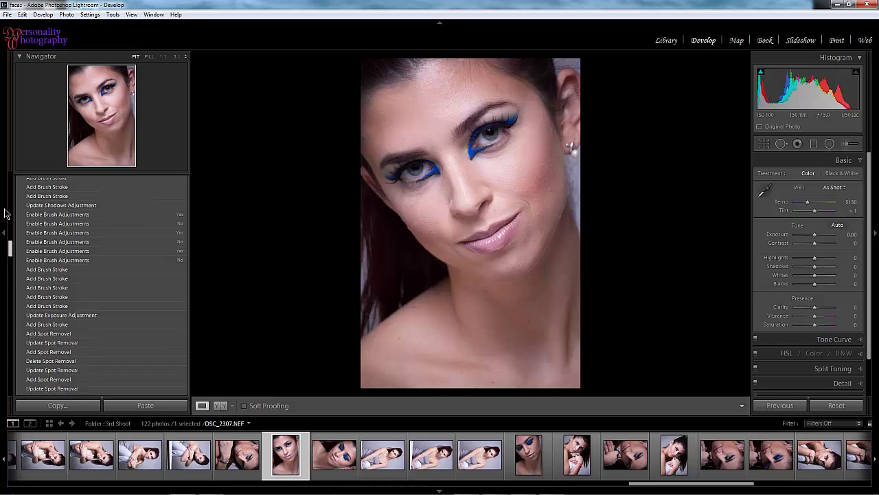
pyautogui.scroll(-10, 81, 362)
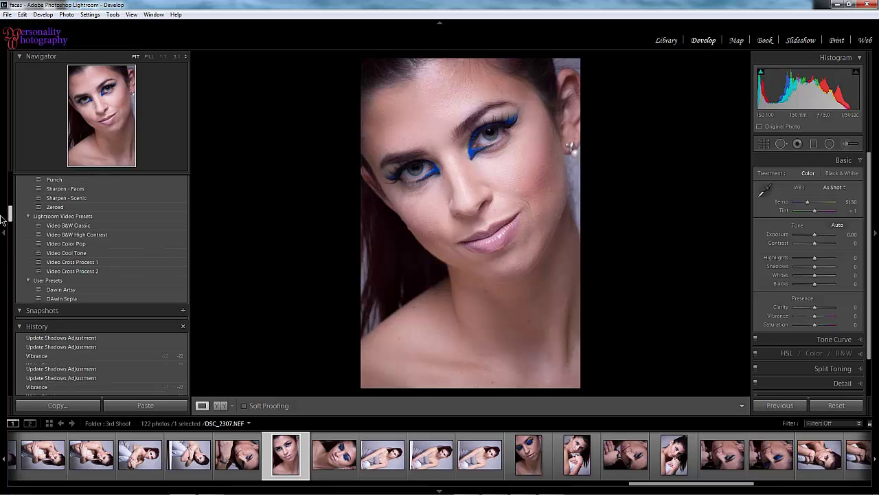
pyautogui.click(76, 332)
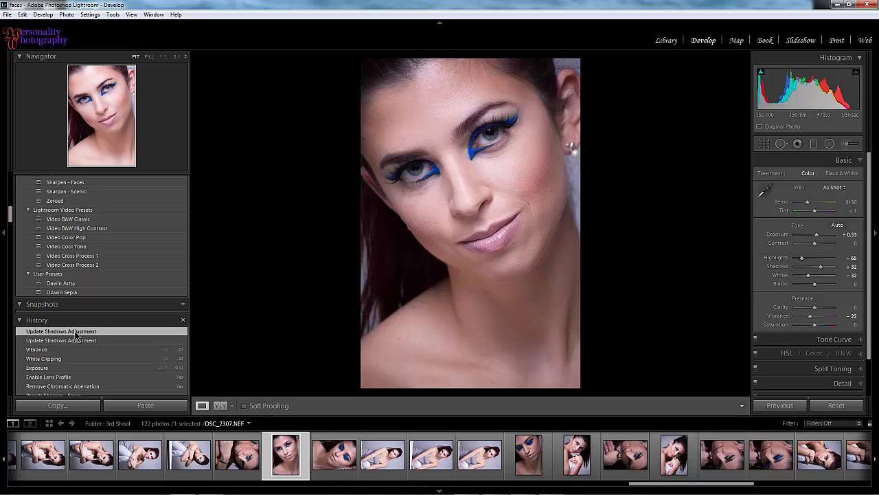